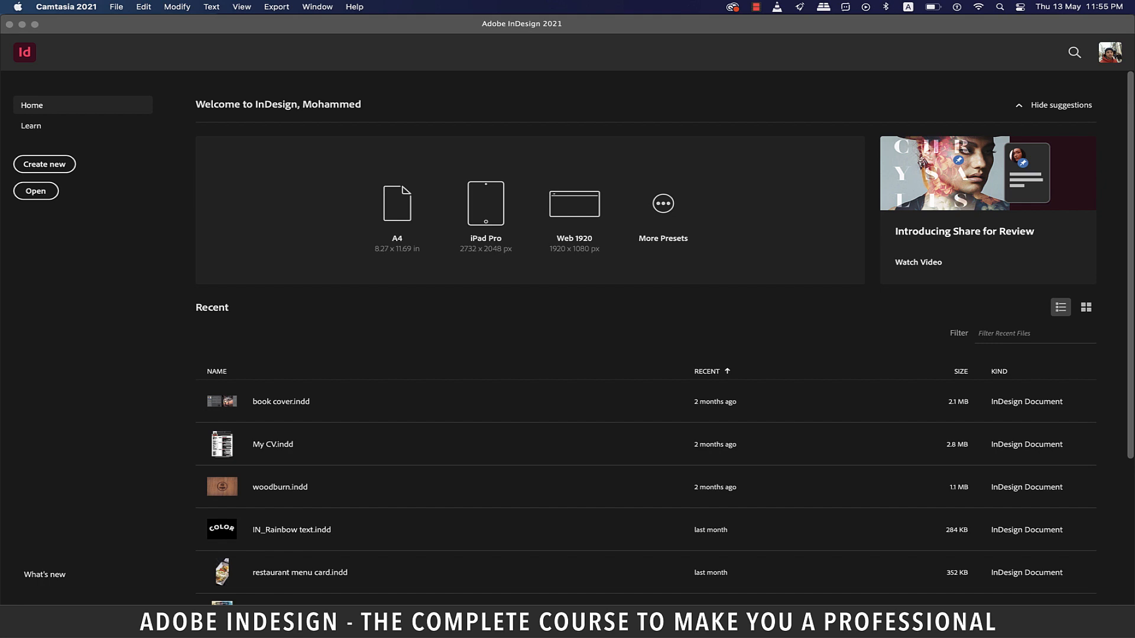
Start a new document and set its measurement units to inches.
click(44, 164)
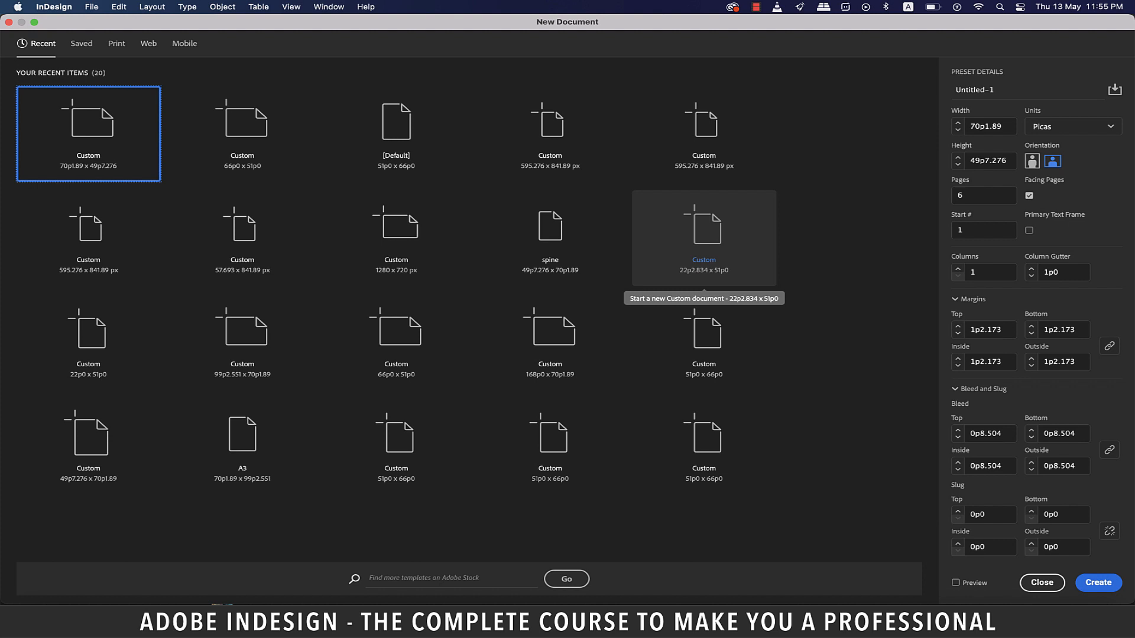
click(1073, 126)
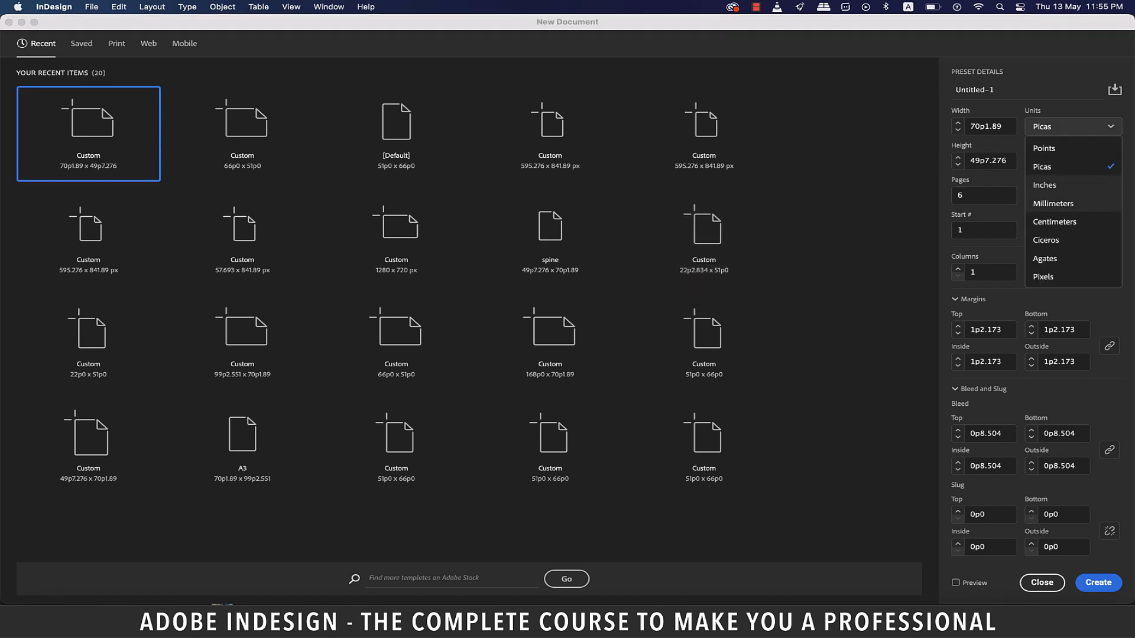
click(1059, 184)
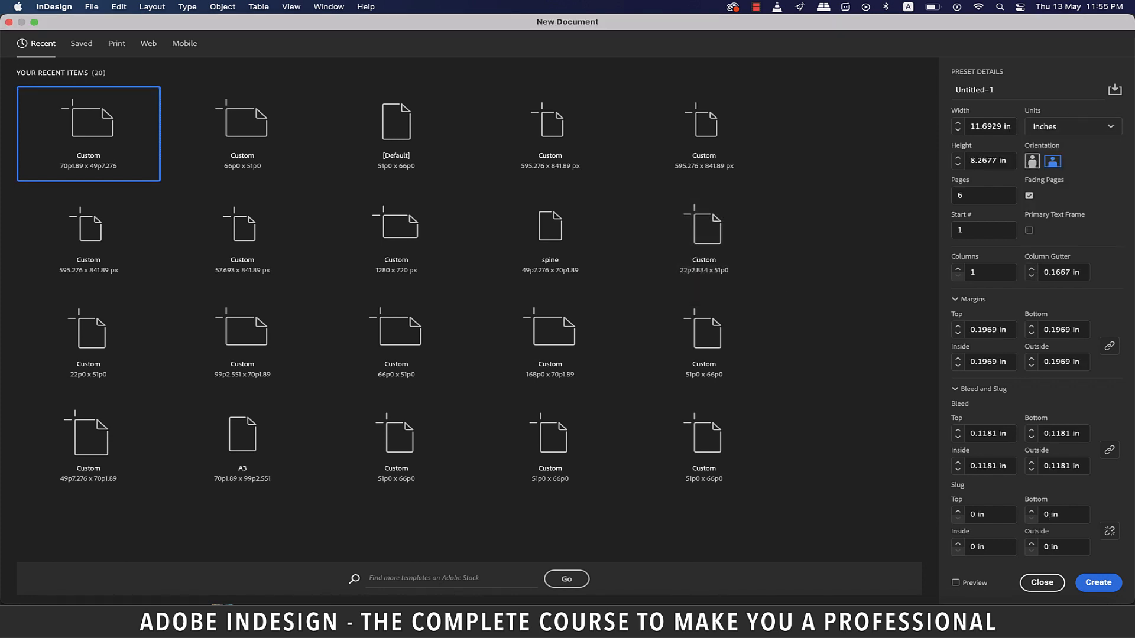
Set the new document's page size to a width of 6 in and a height of 9 in.
click(999, 126)
triple_click(1005, 127)
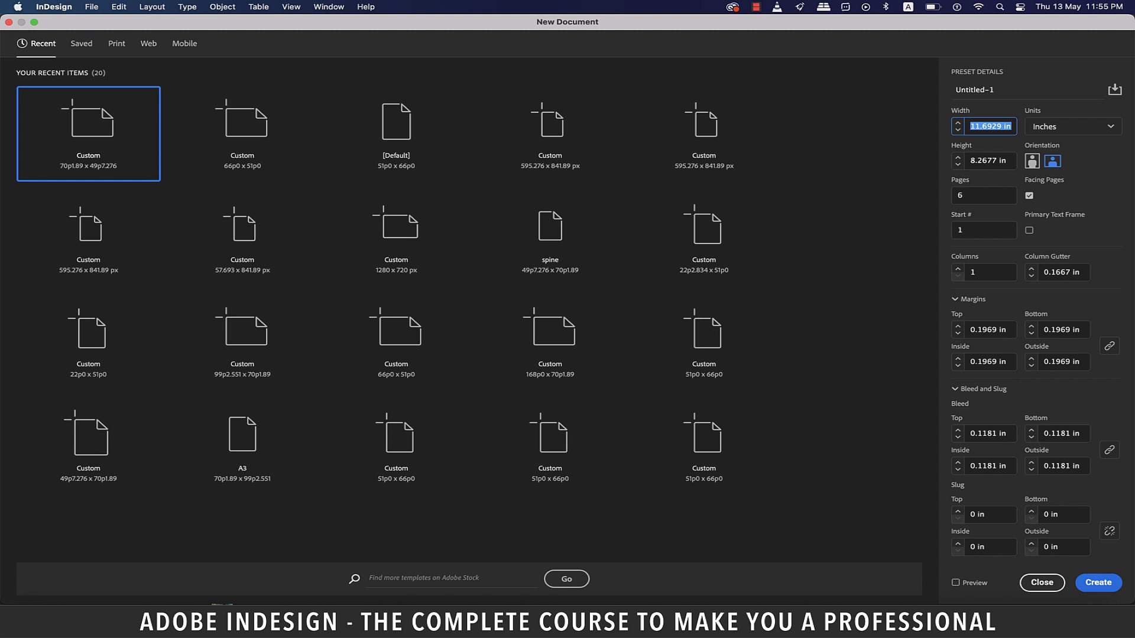
text(6)
key(Tab)
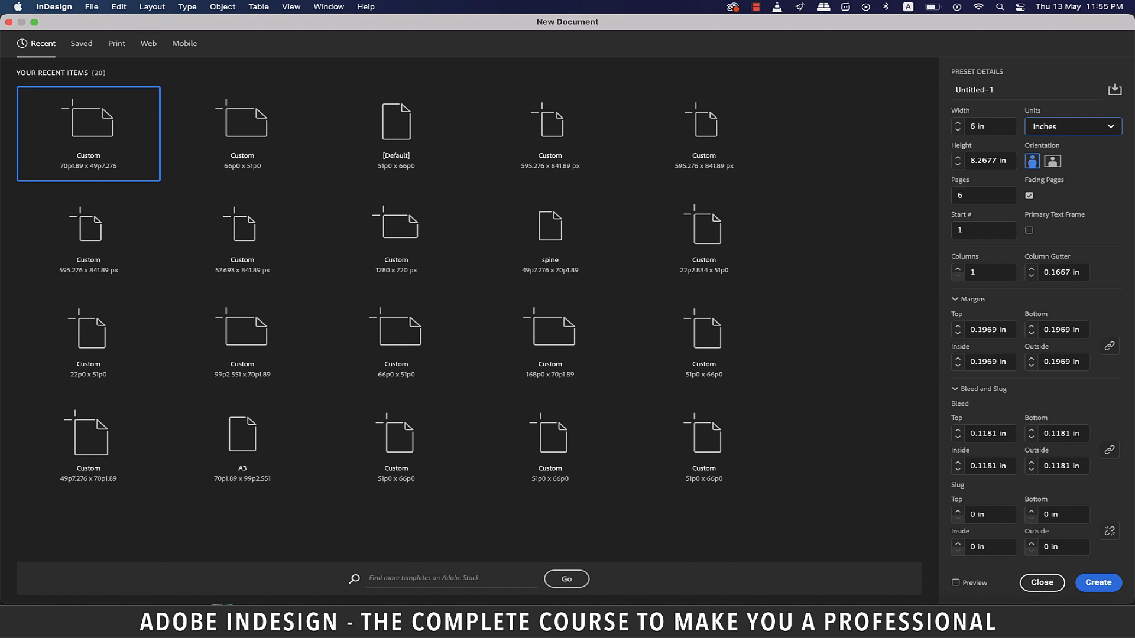
key(Tab)
text(9)
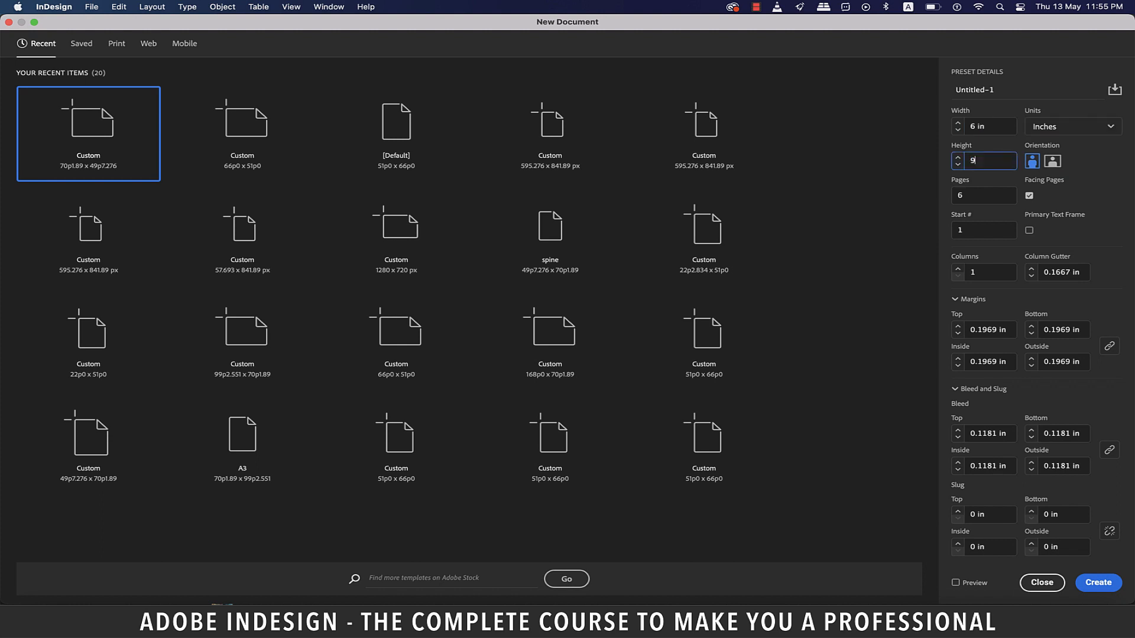
key(Tab)
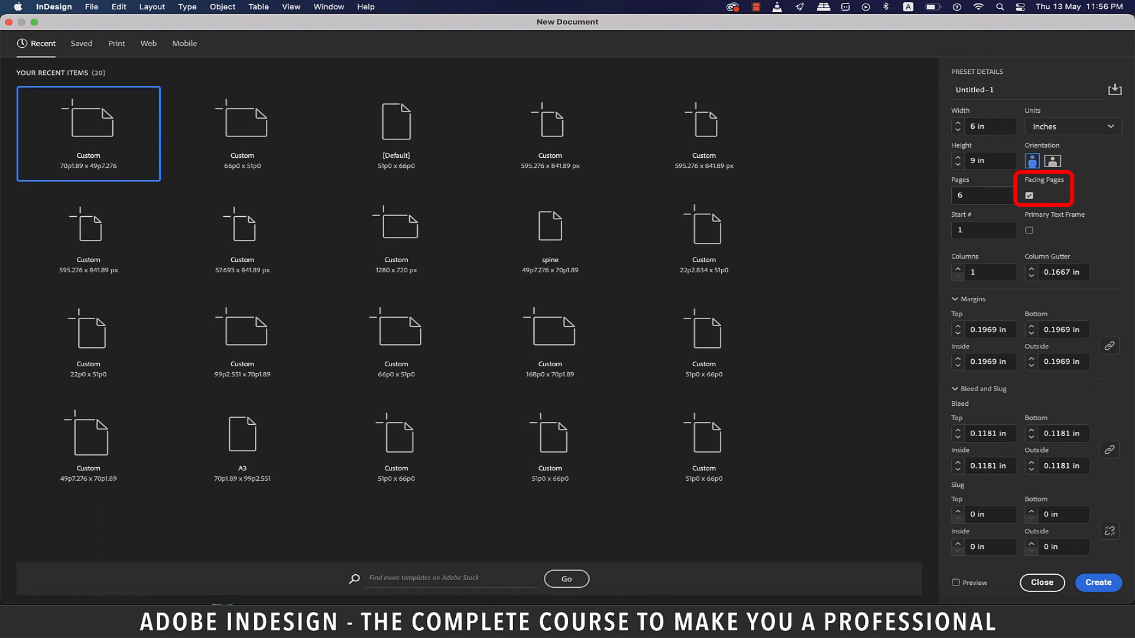
Set the number of pages to 2 and enable the primary text frame.
click(975, 196)
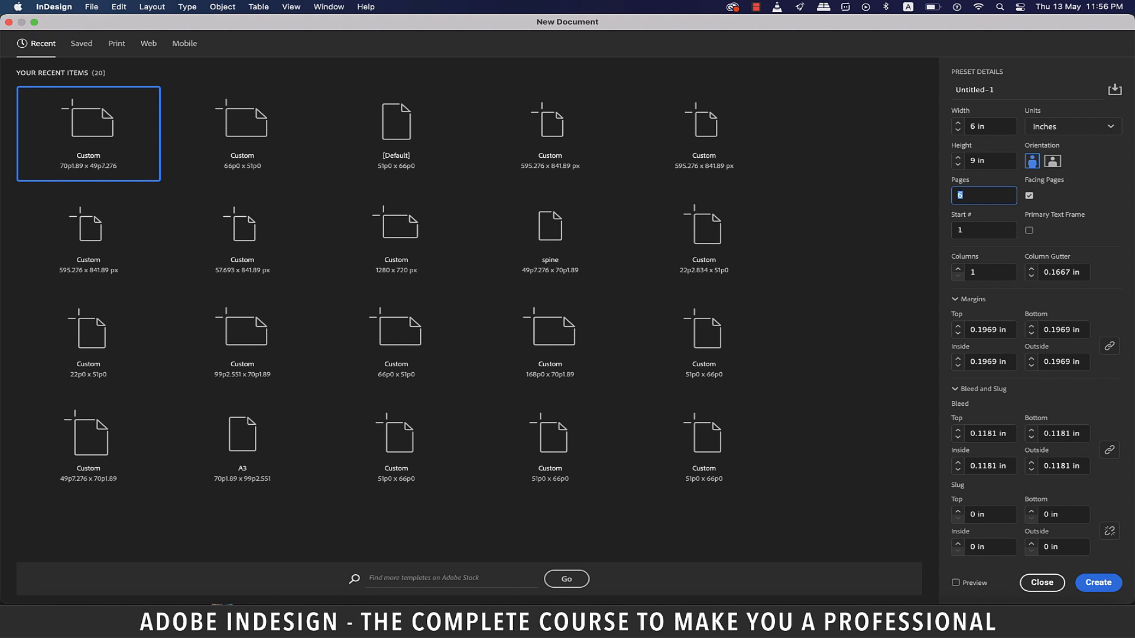
text(2)
click(1029, 231)
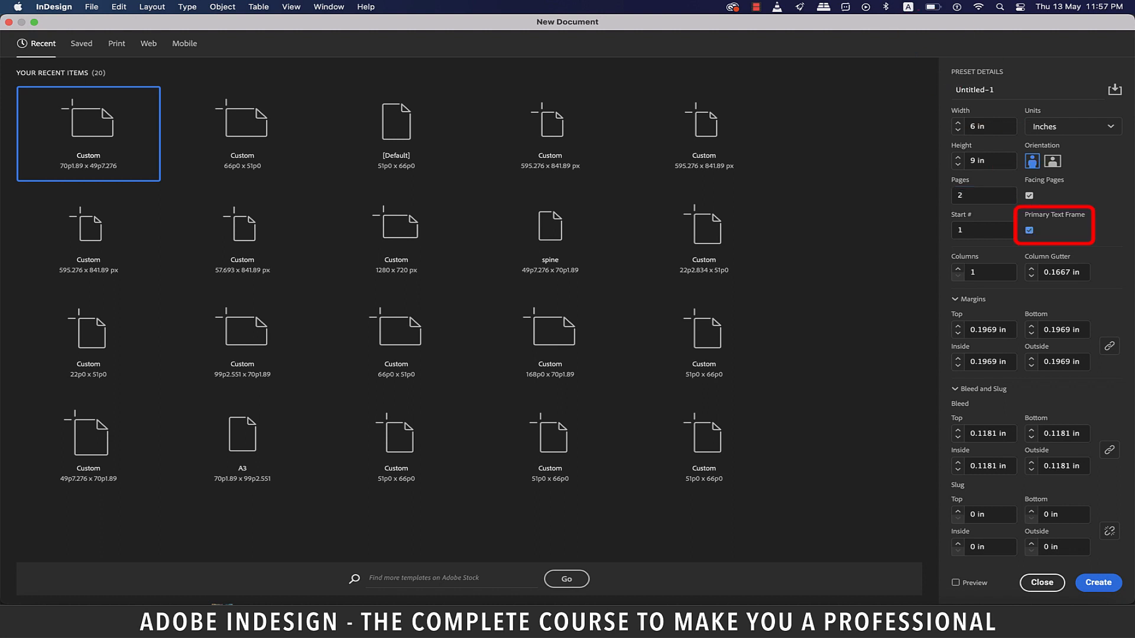
click(976, 230)
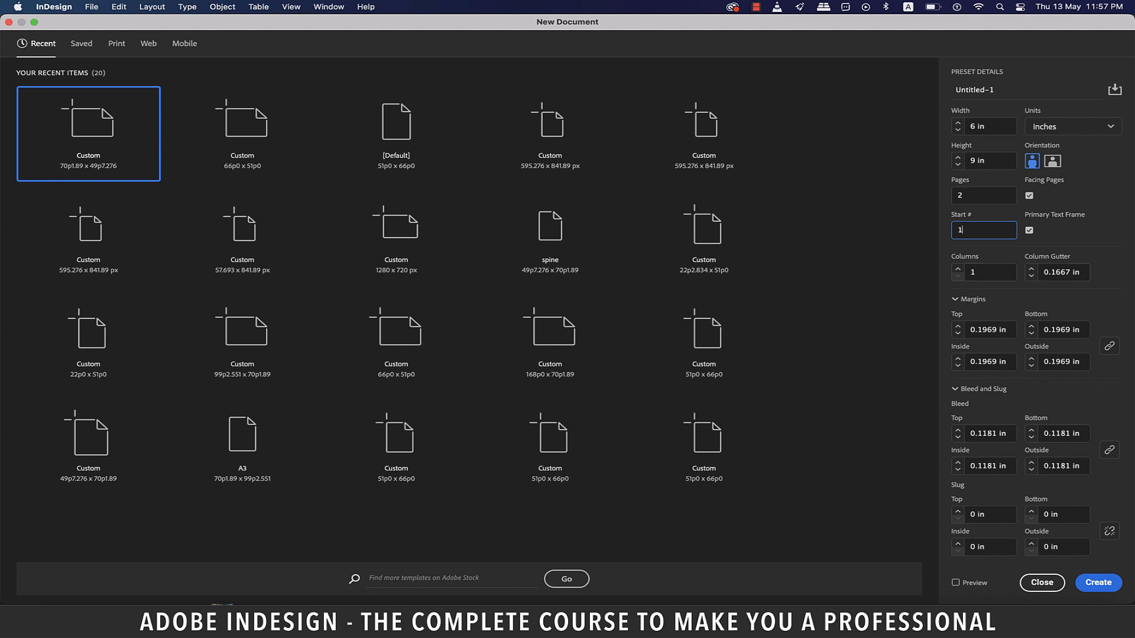
Set the layout to 2 columns and raise the linked margins to 0.375 in on all sides.
click(1073, 272)
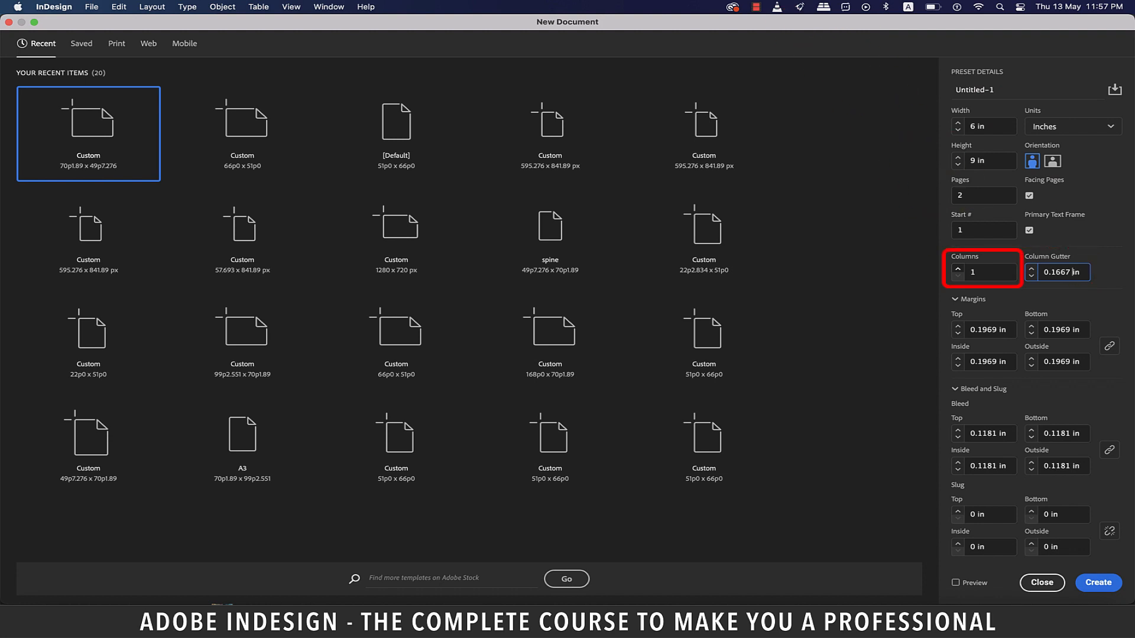
click(958, 269)
click(1079, 272)
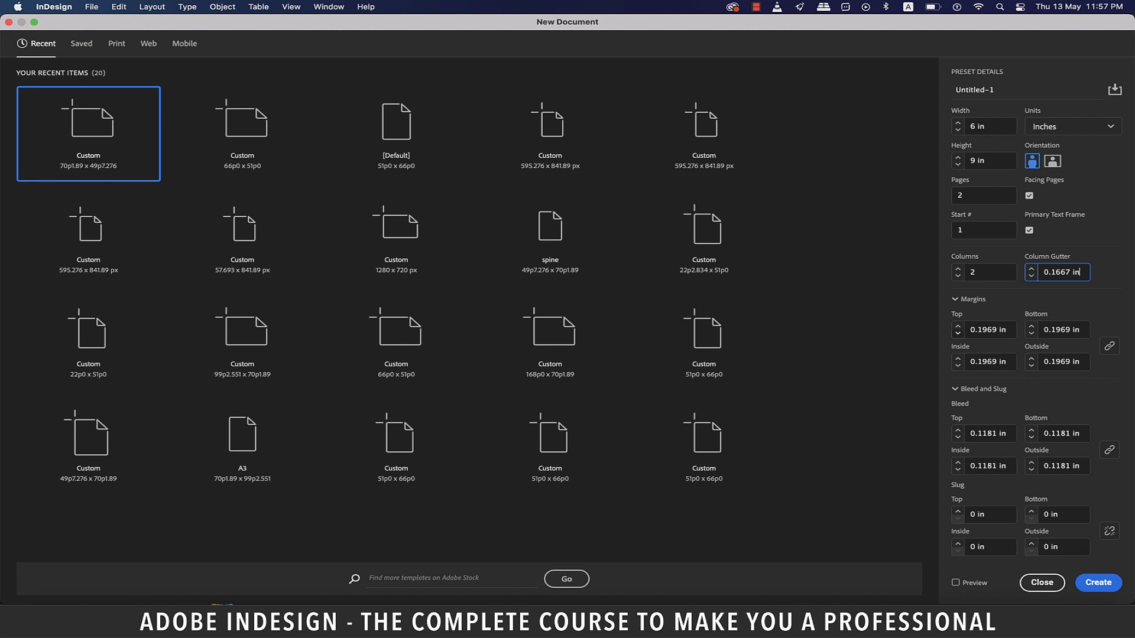
click(957, 326)
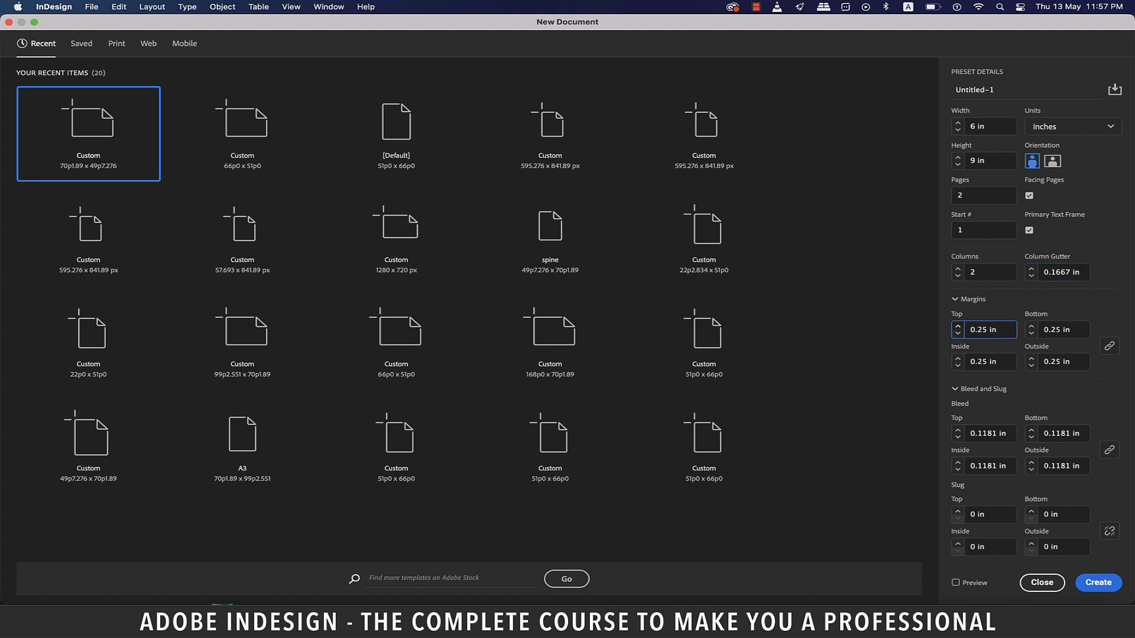
click(958, 326)
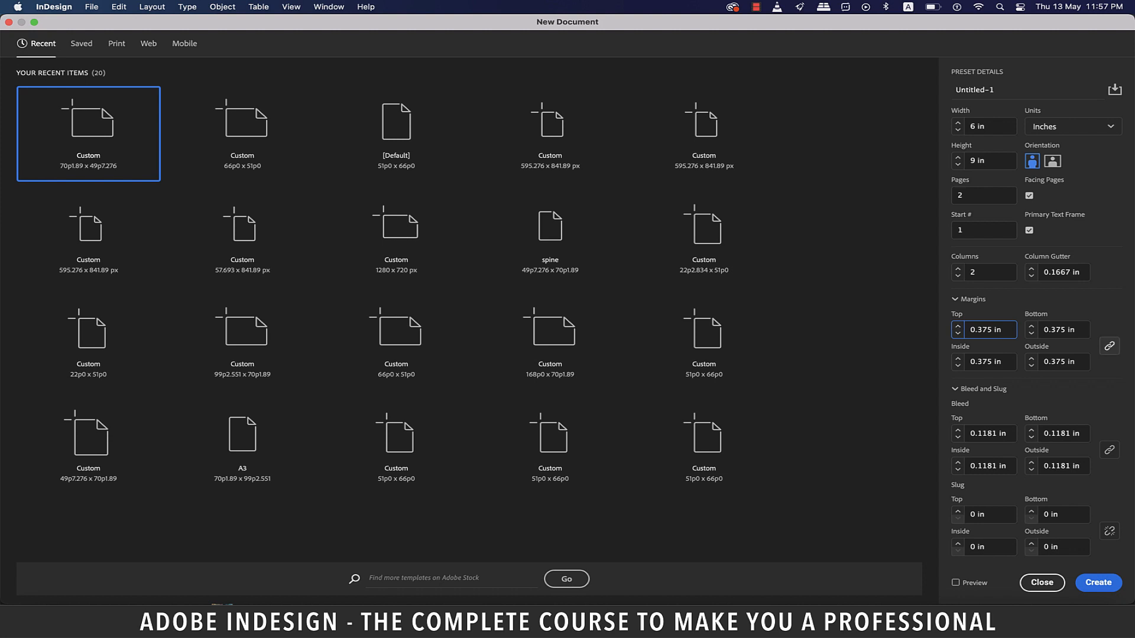
Try unlinking the margins and reducing only the top one, restore it to 0.375 in and relink all margins.
click(1109, 346)
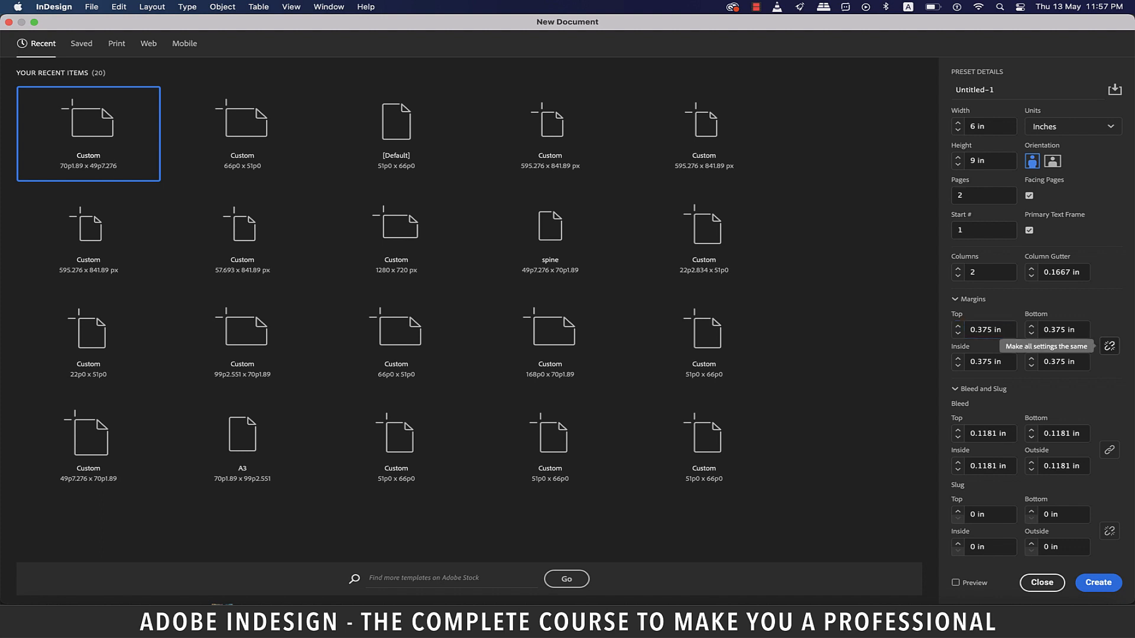
click(957, 333)
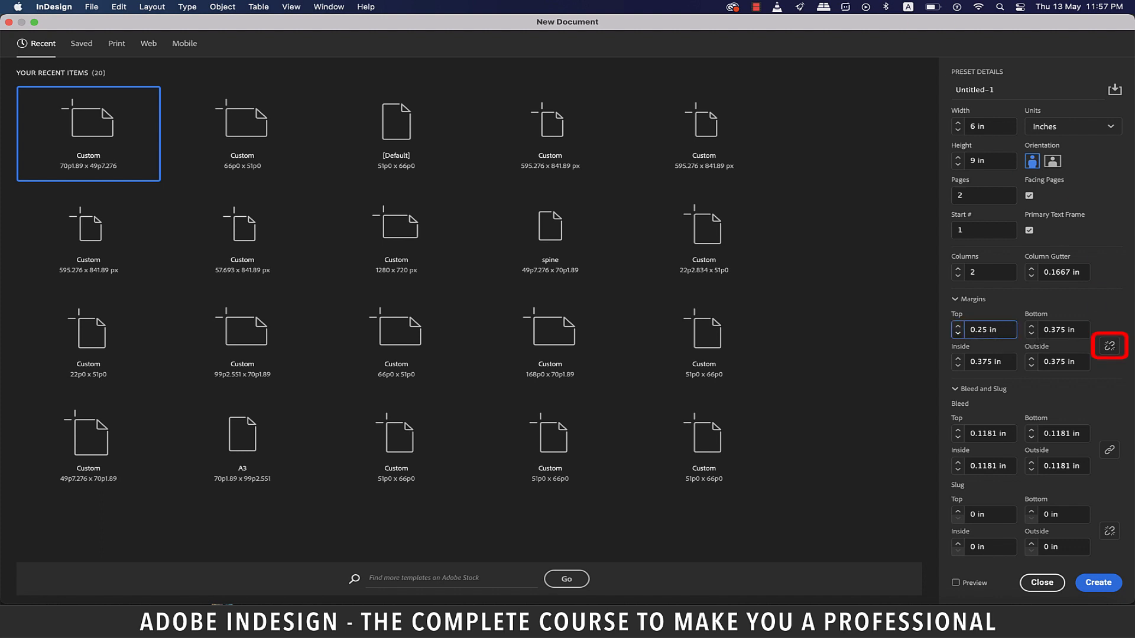
click(957, 334)
click(957, 325)
click(957, 325)
click(1109, 346)
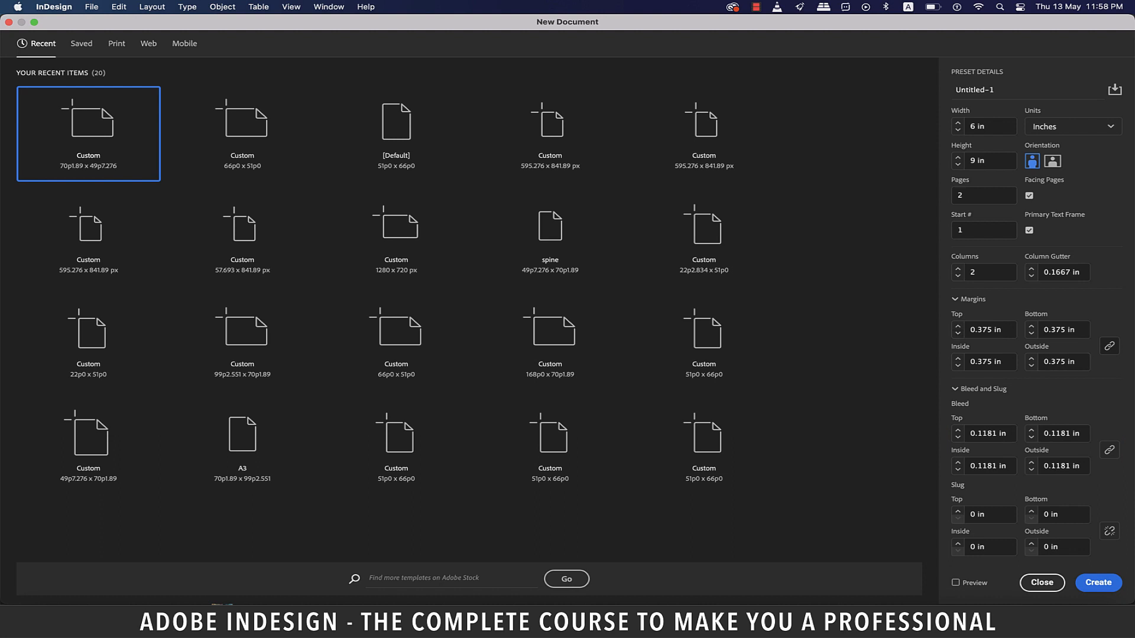
Set the linked bleed to 0 in on all sides.
click(991, 434)
click(958, 431)
click(957, 430)
click(957, 437)
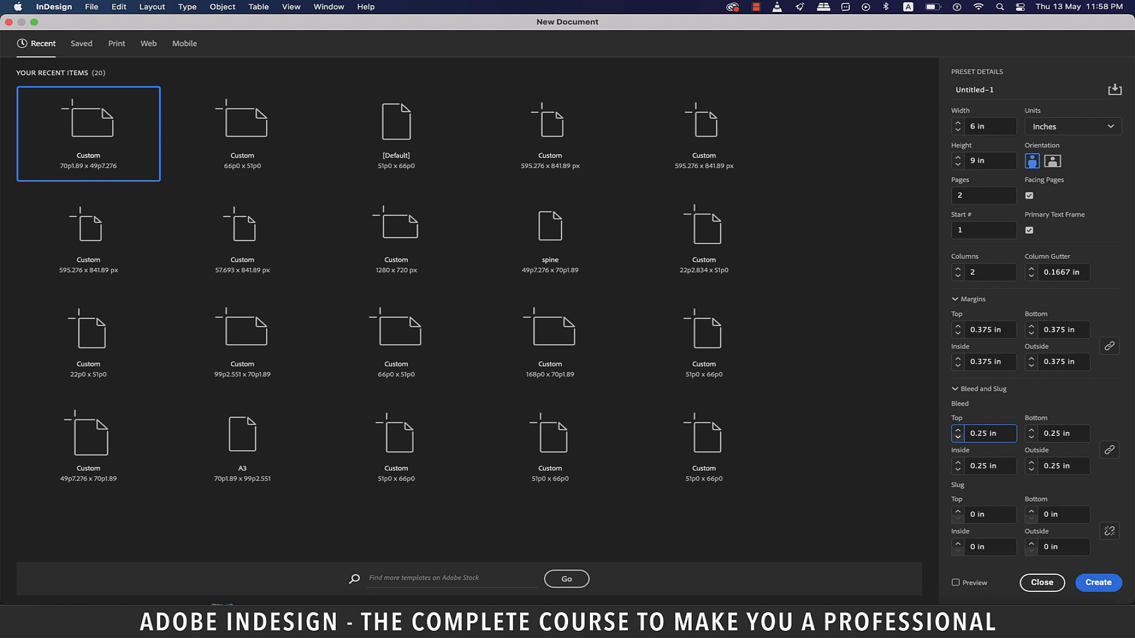
click(958, 438)
Link the slug settings at 0 in on all sides and create the document.
click(1109, 531)
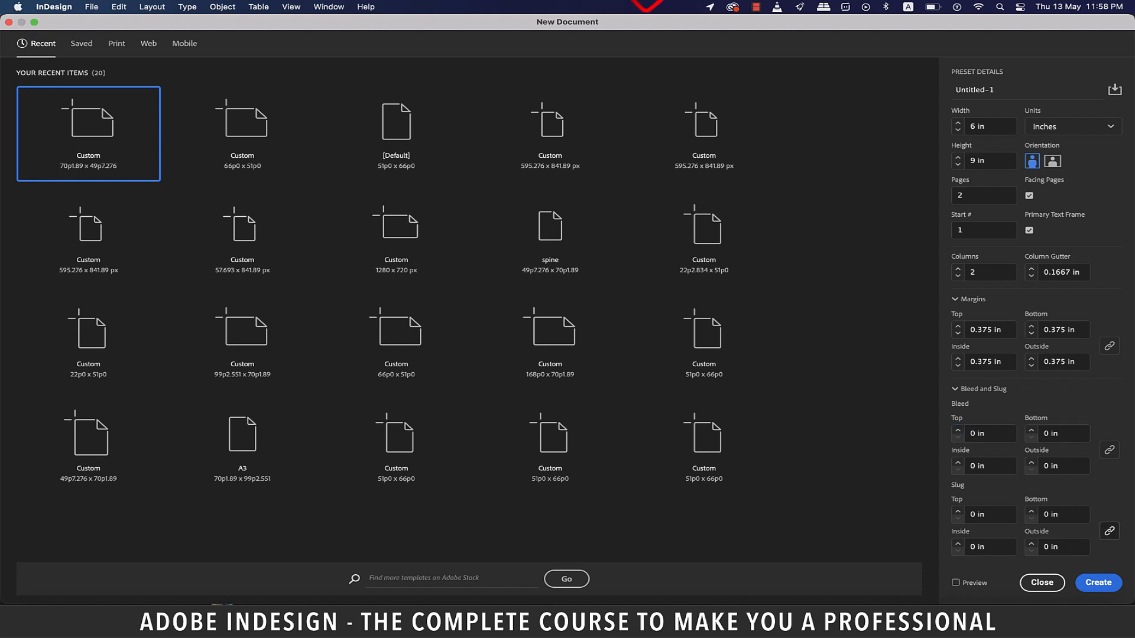
click(957, 512)
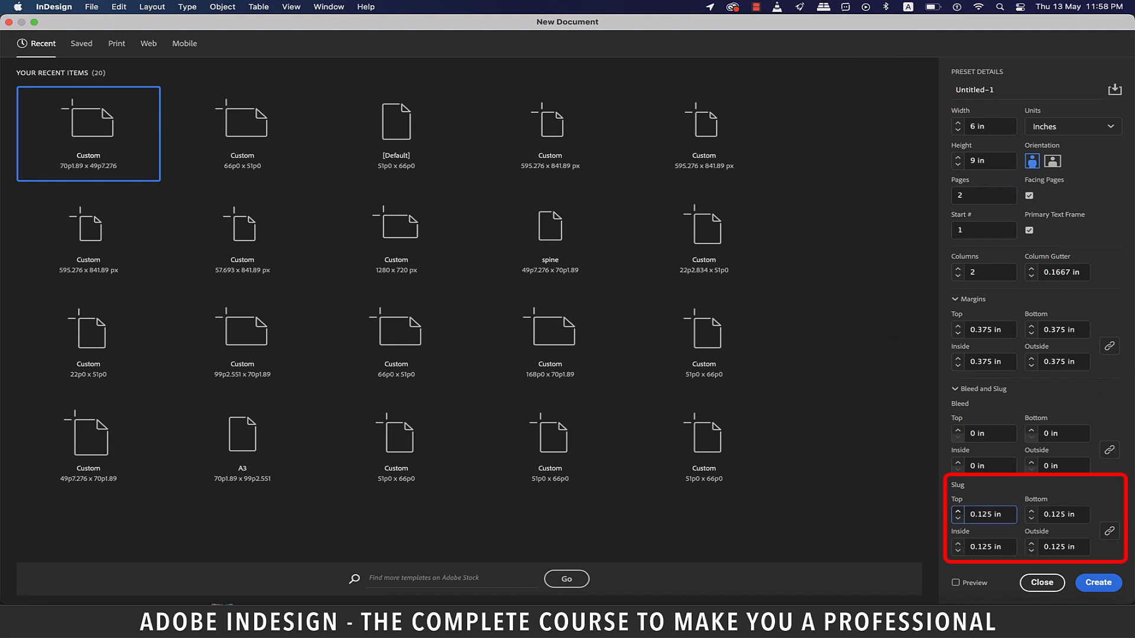
click(957, 519)
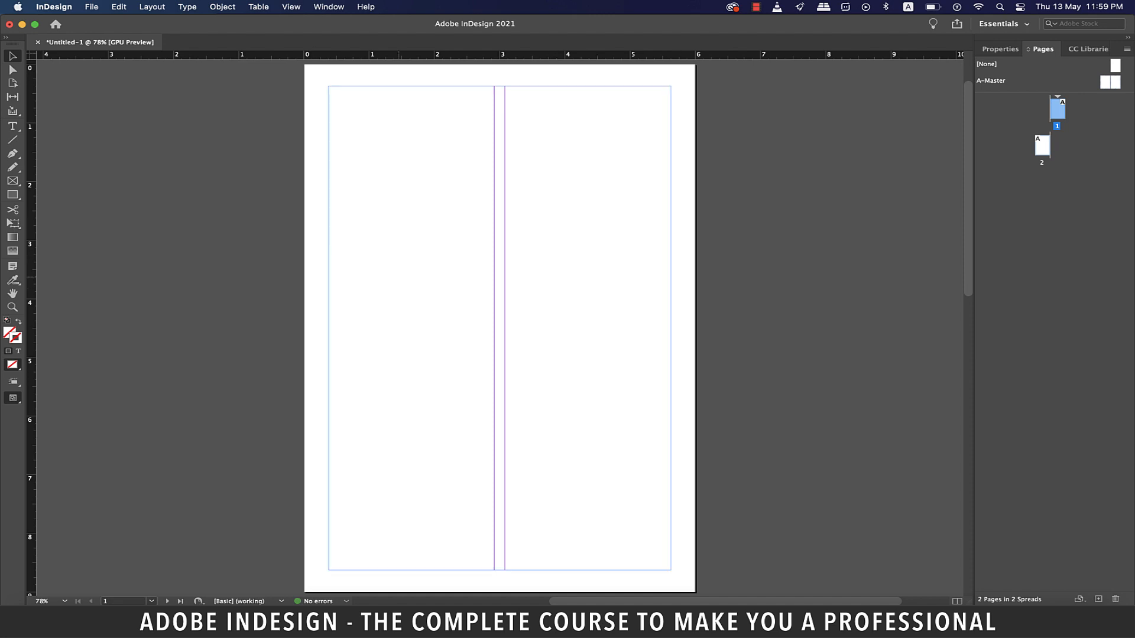
Examine the page size options in Document Setup and cancel without applying changes.
click(92, 6)
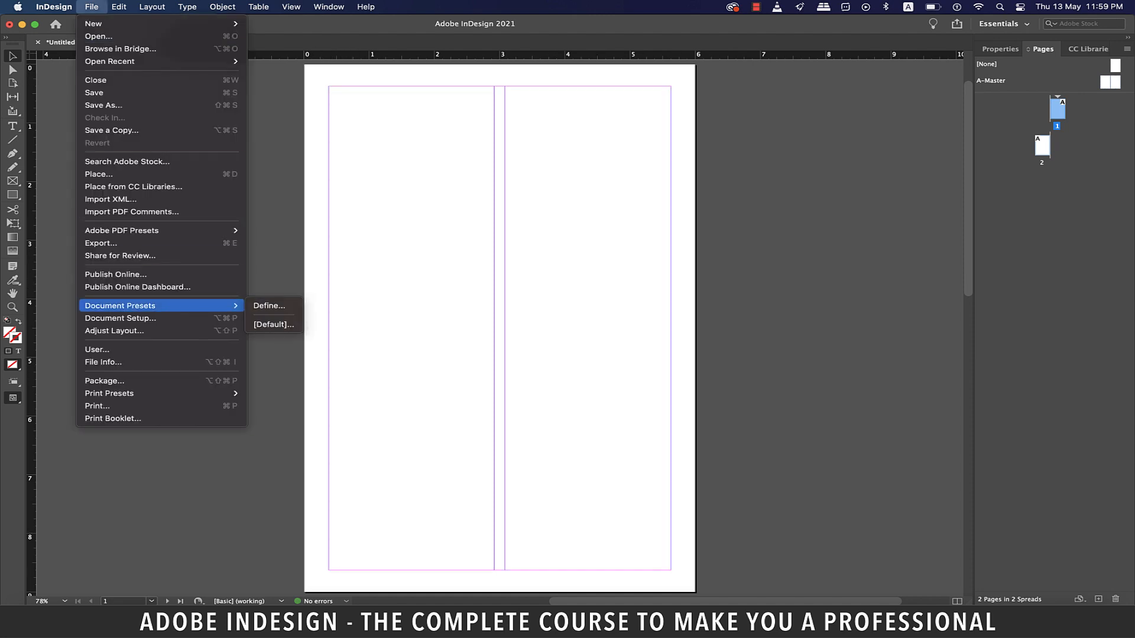
click(120, 318)
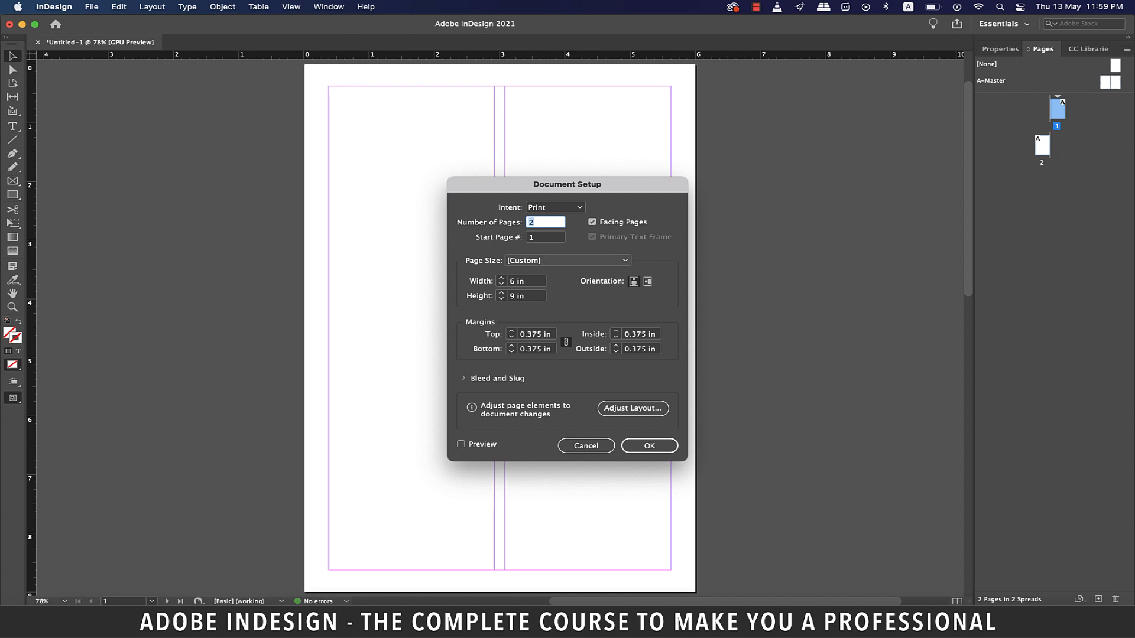
click(568, 261)
click(568, 261)
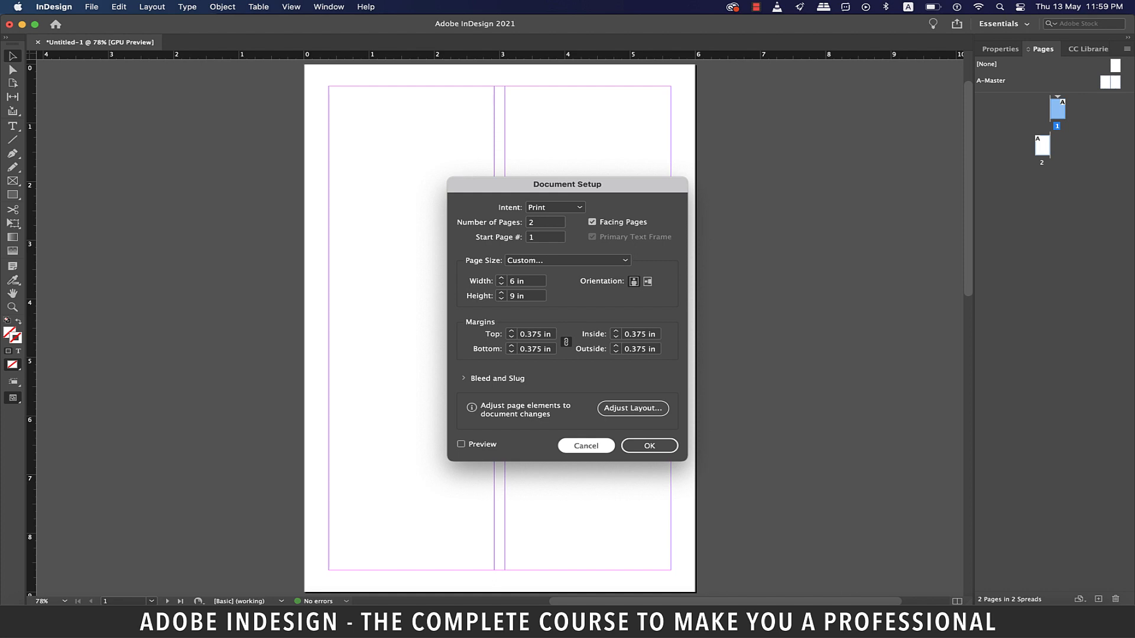
click(586, 446)
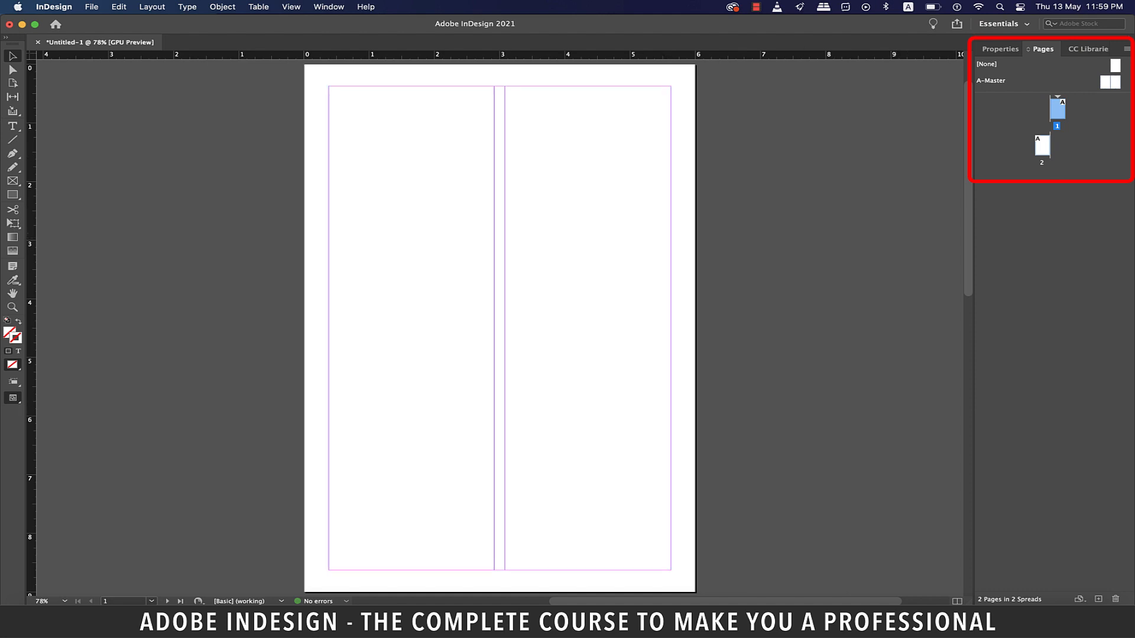
click(329, 6)
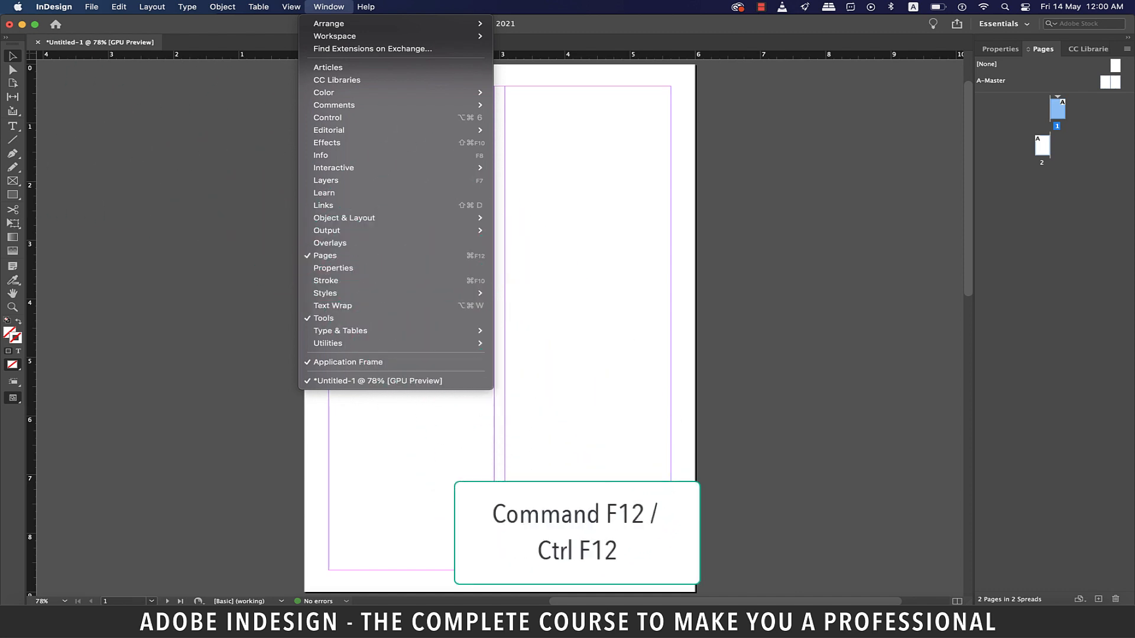
click(735, 278)
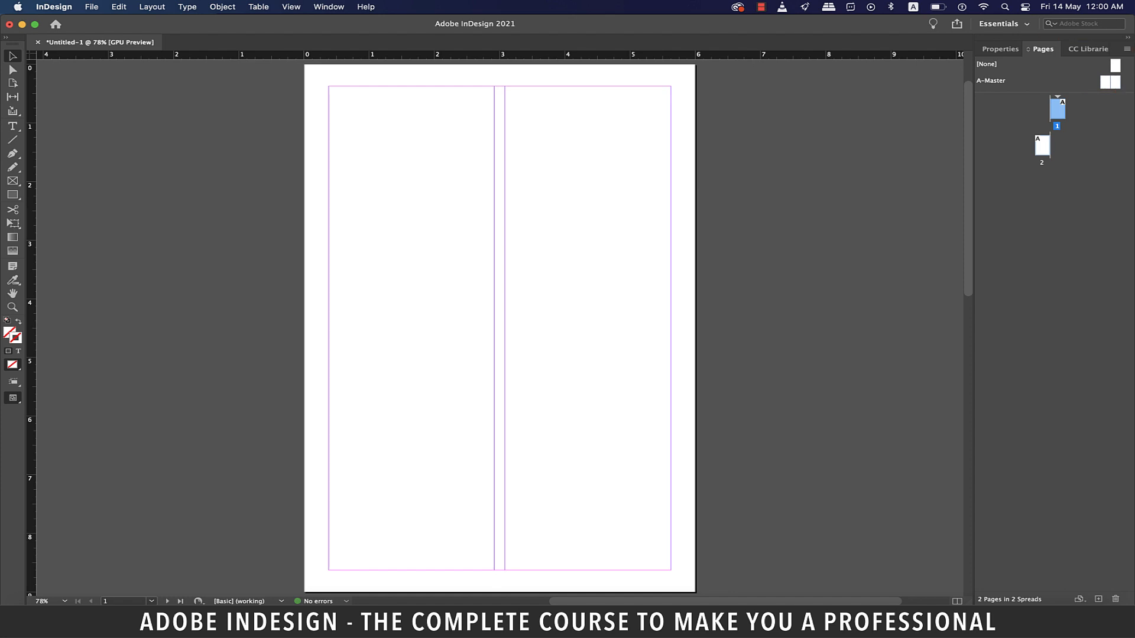
Open the A-Master spread for editing.
click(1115, 65)
click(1105, 82)
double_click(1104, 82)
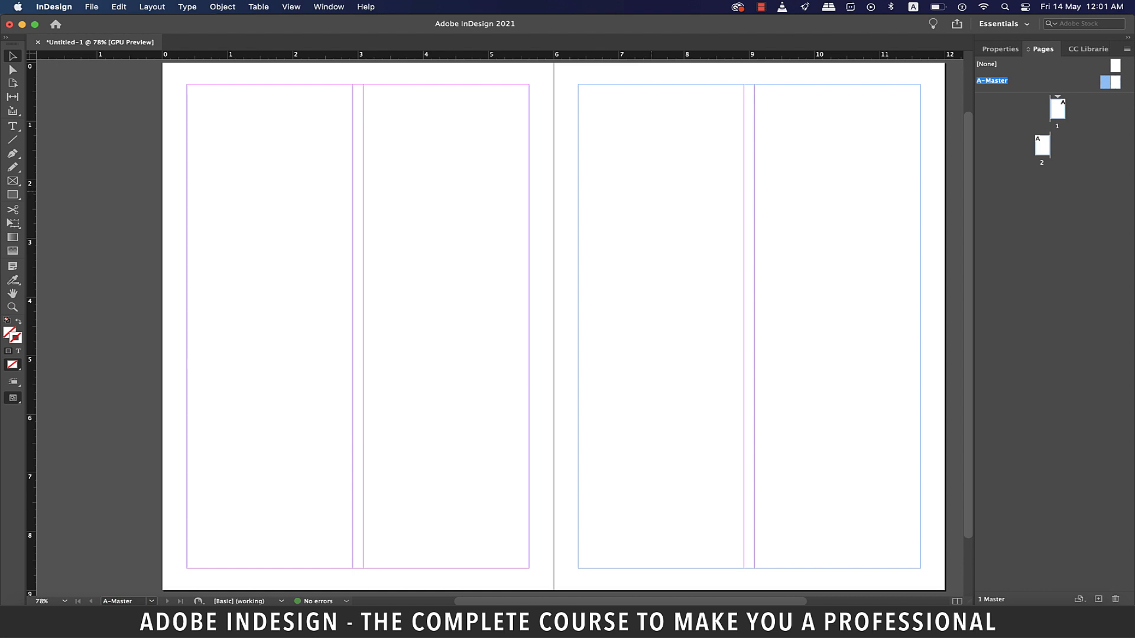
Examine the primary text frames on both pages of the A-Master spread by selecting each one.
click(187, 110)
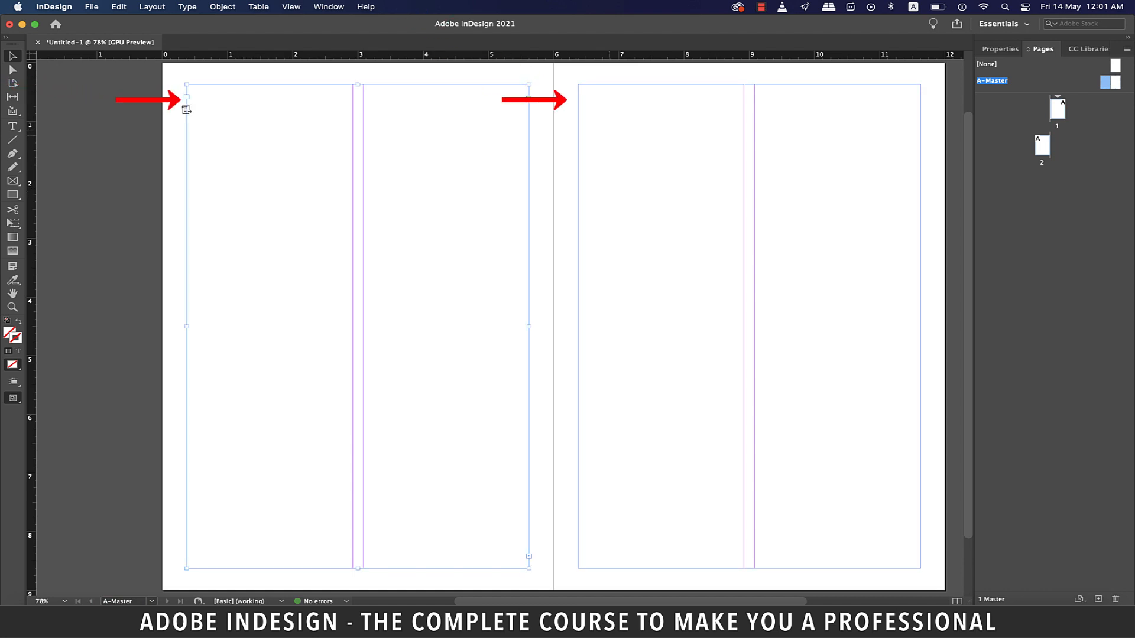
click(578, 110)
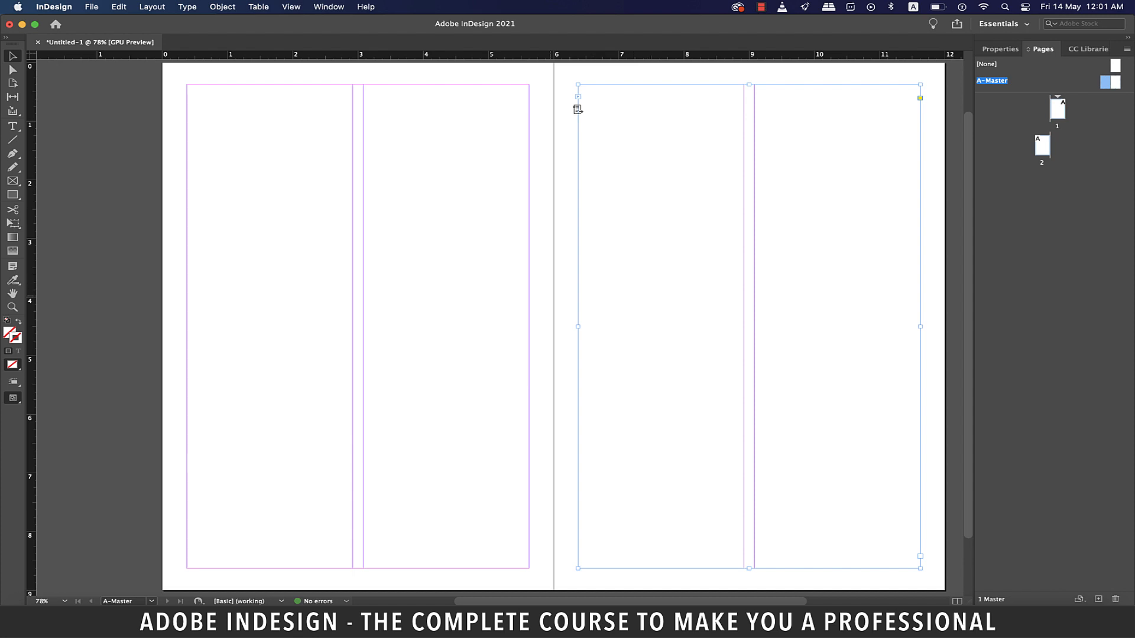
mouse_move(529, 520)
mouse_down()
mouse_move(541, 444)
mouse_move(529, 431)
mouse_move(529, 520)
mouse_up()
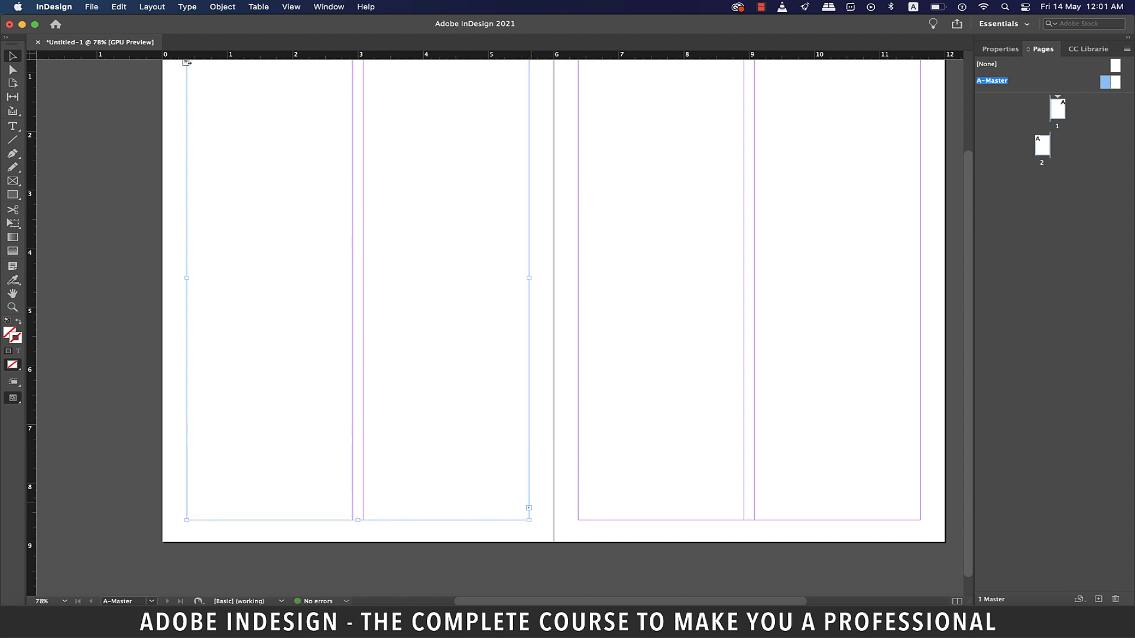
scroll(556, 325, up, 3)
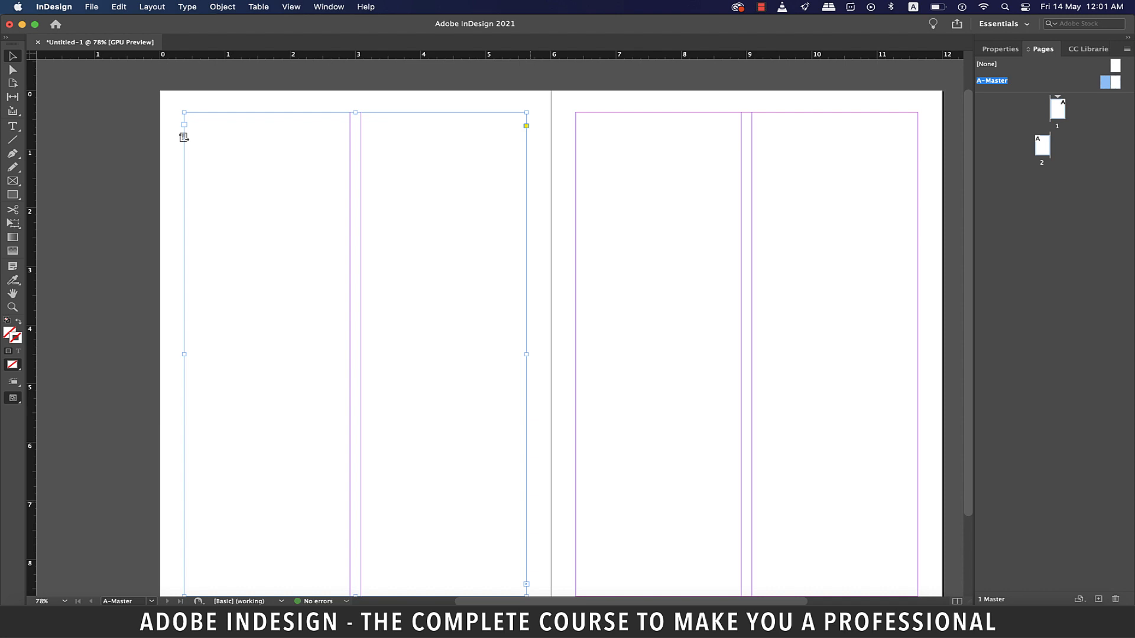
Draw a text frame about 1.25 in wide just below the bottom margin, near the left margin of the left A-Master page.
scroll(183, 137, down, 3)
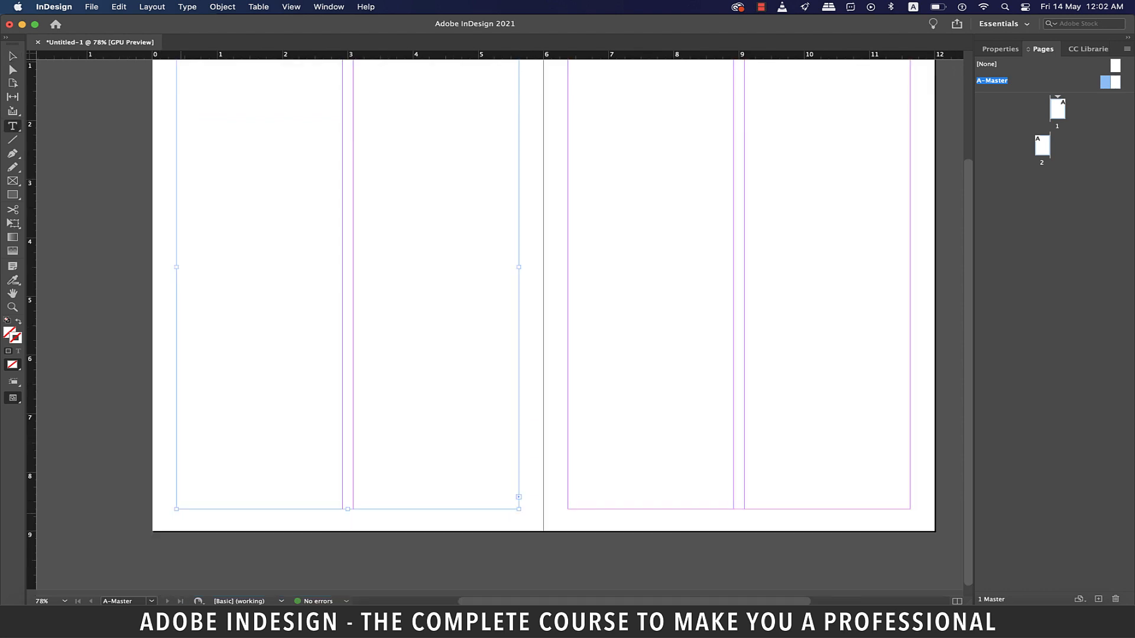
key(t)
drag(179, 514, 260, 527)
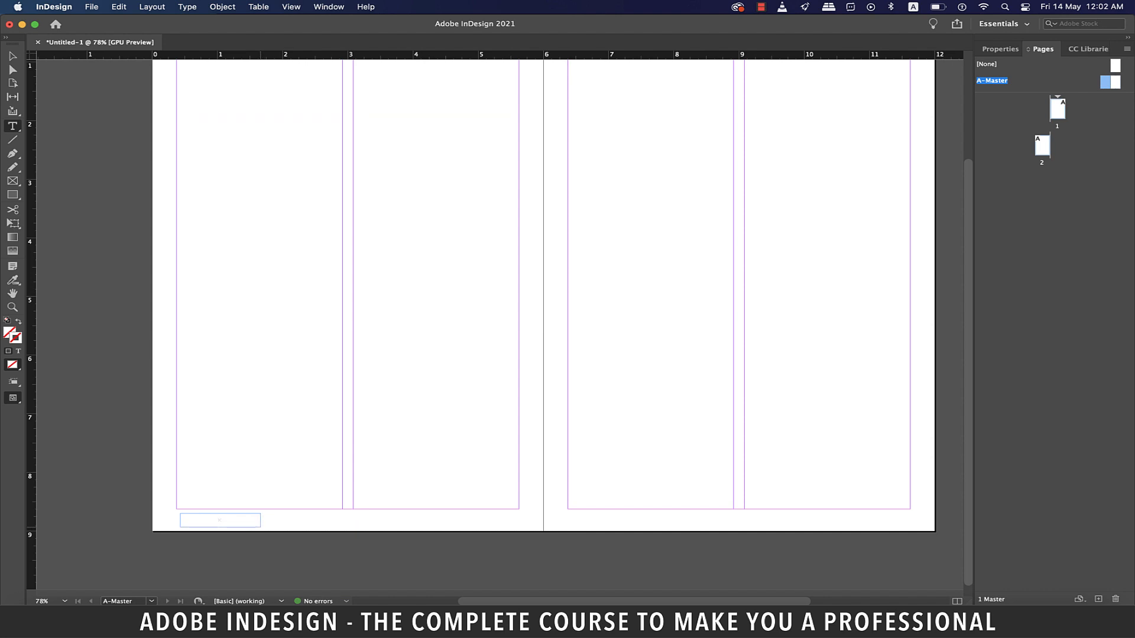
Insert a Current Page Number marker in the small text frame below the bottom margin of the left A-Master page.
click(187, 7)
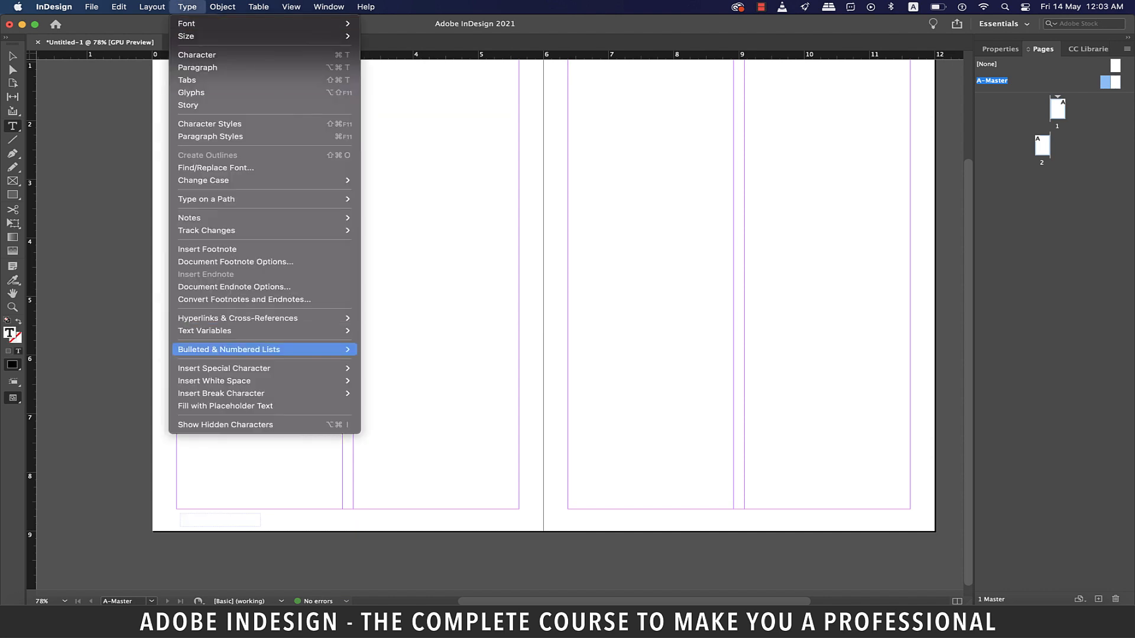
mouse_move(236, 368)
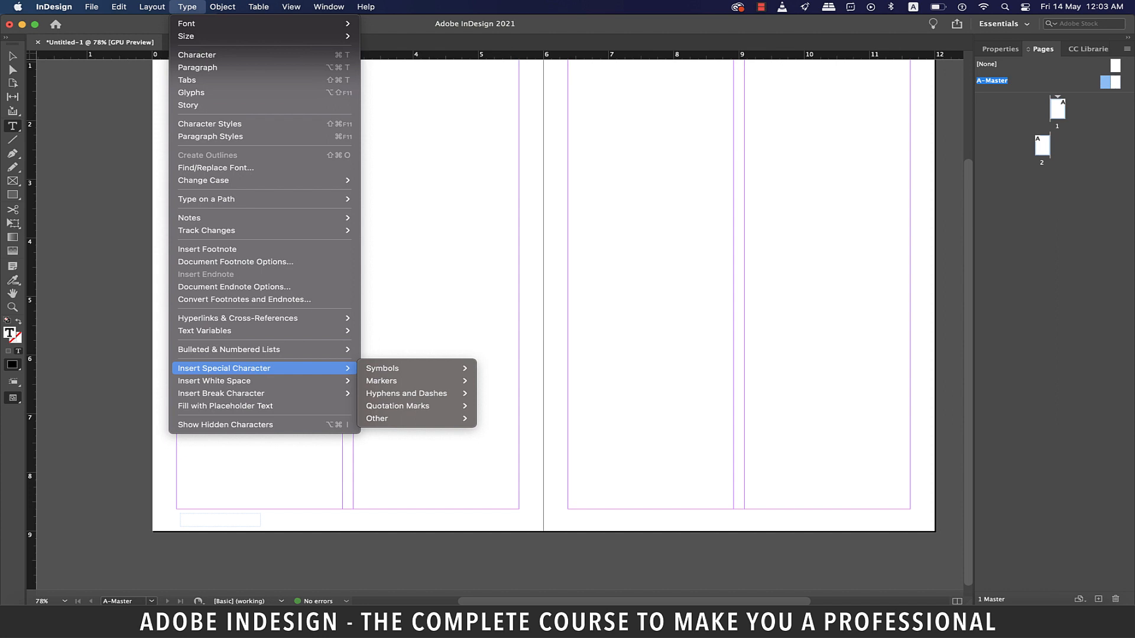
mouse_move(390, 381)
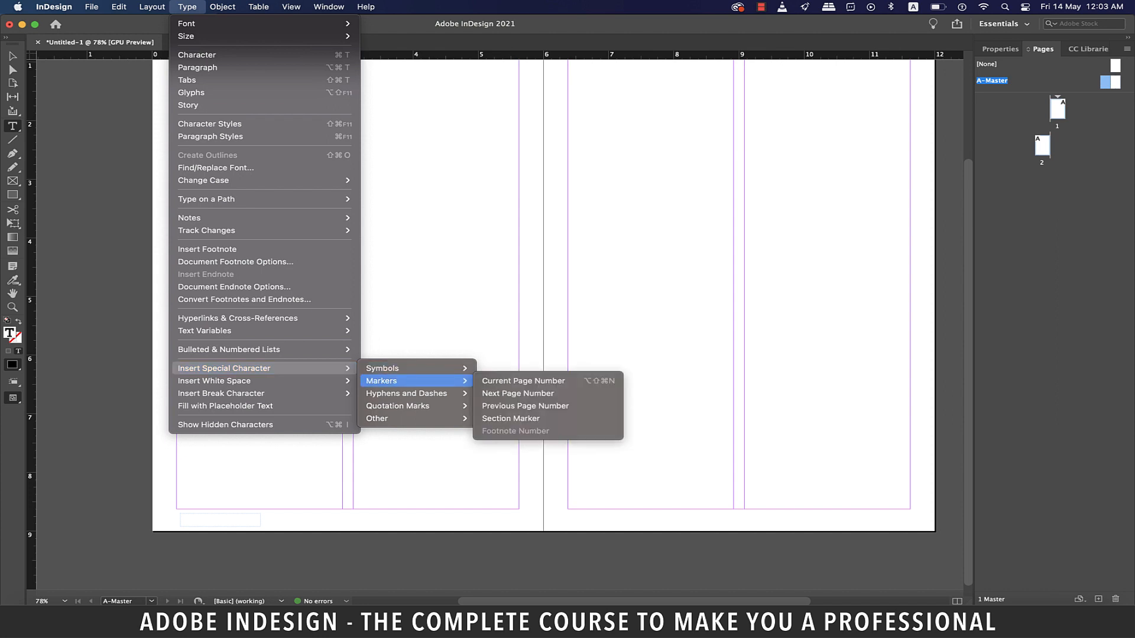
click(523, 381)
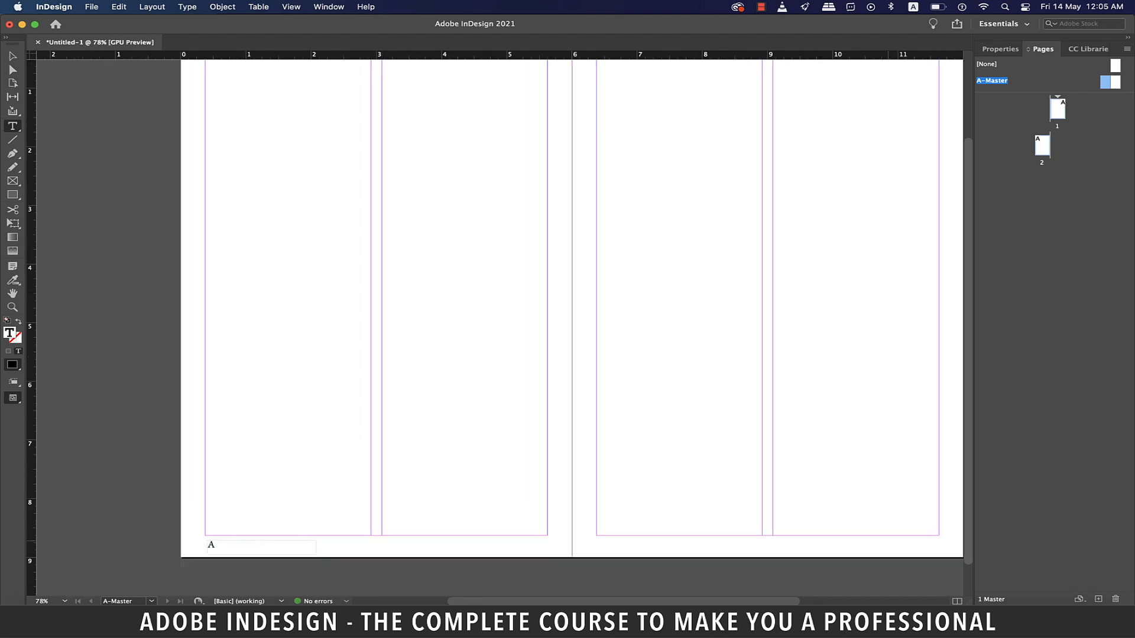
Draw a text frame about 0.8 in wide below the right A-Master page's bottom outer corner and insert a Current Page Number marker in it.
drag(887, 542, 938, 555)
click(187, 7)
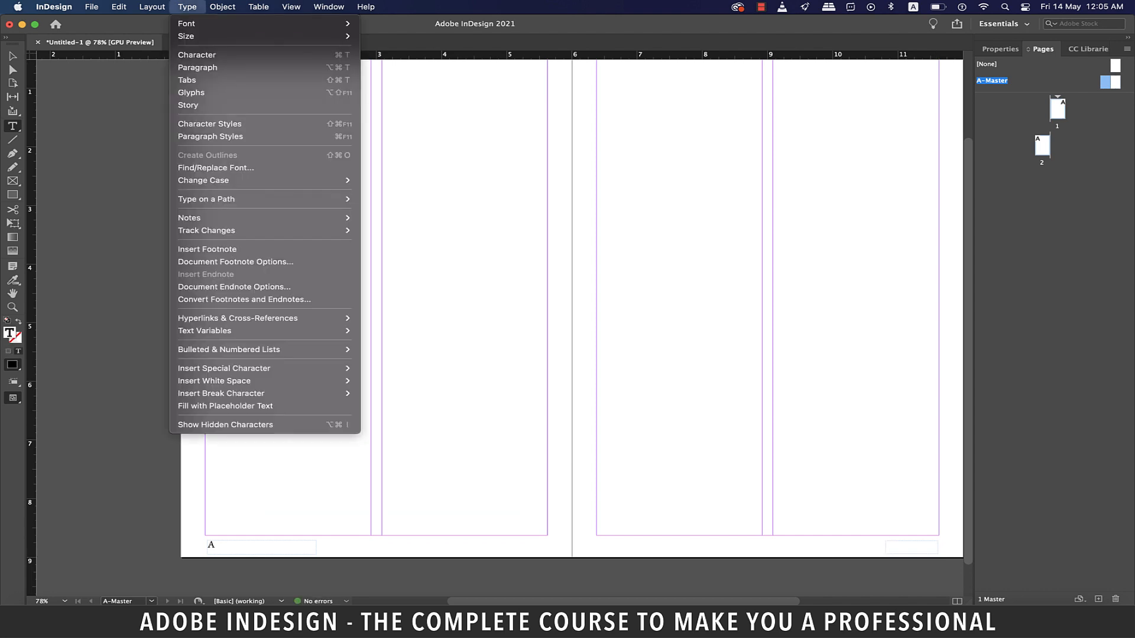
mouse_move(248, 368)
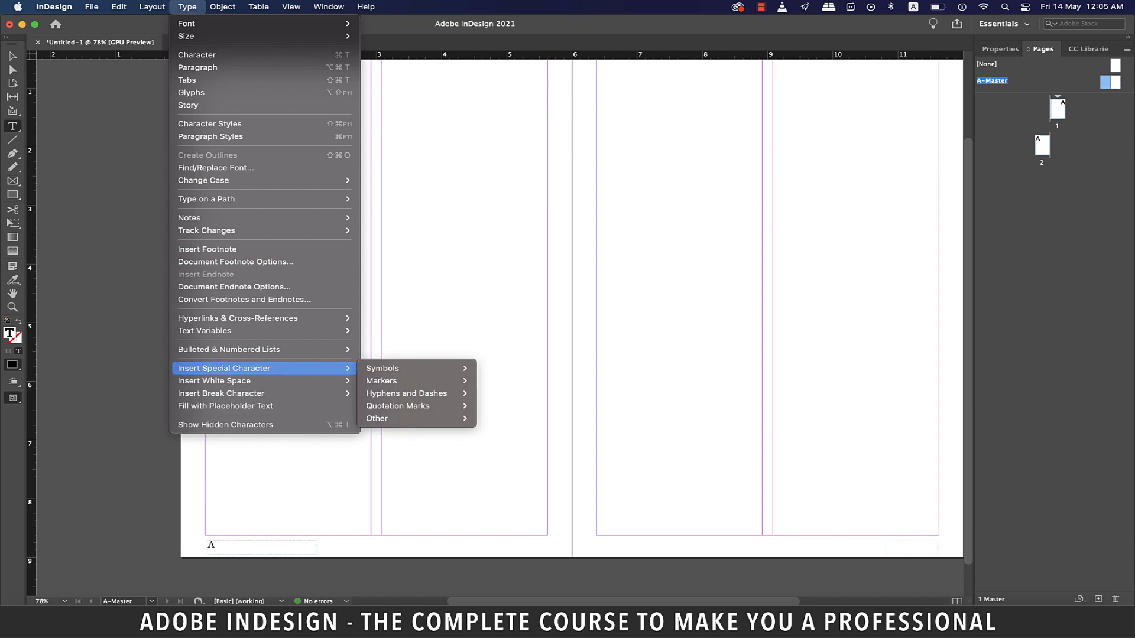
mouse_move(414, 381)
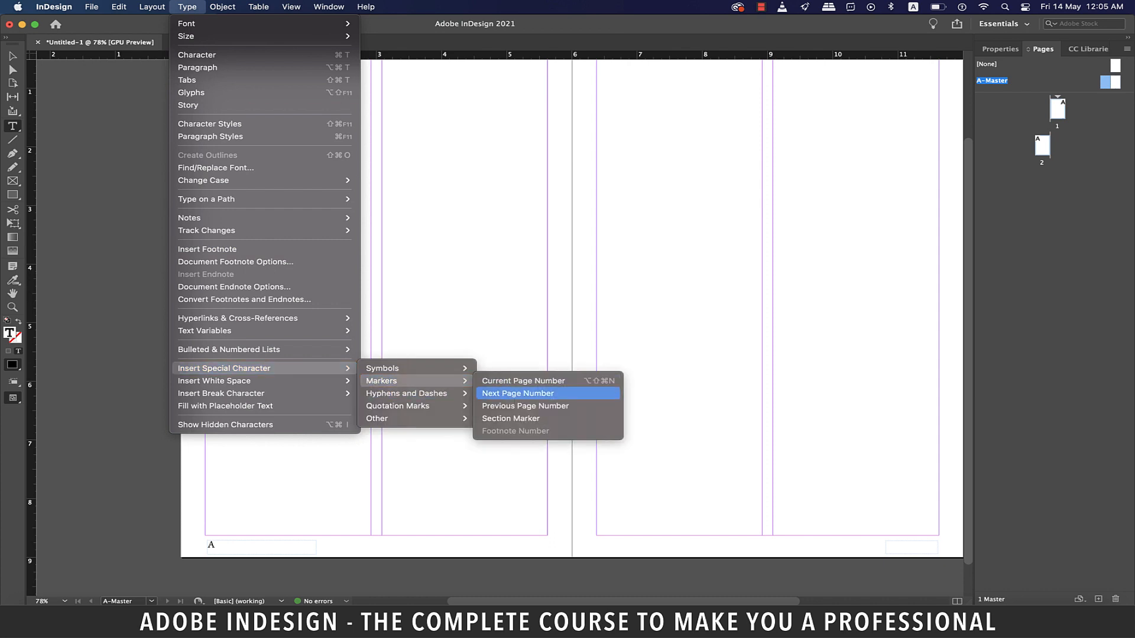
click(524, 380)
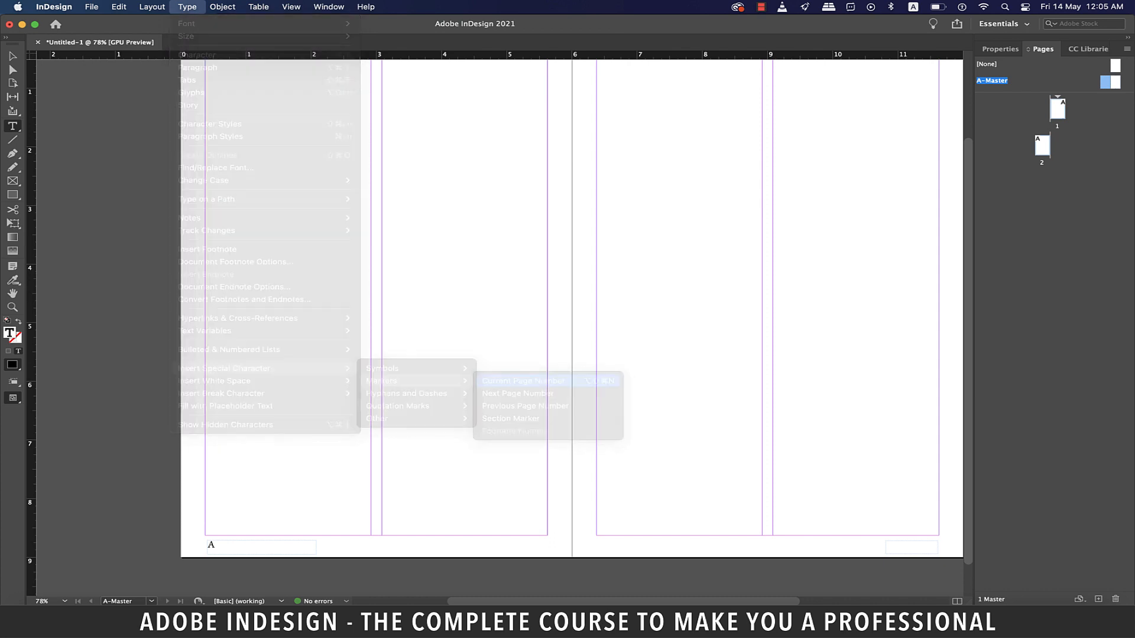
key(Escape)
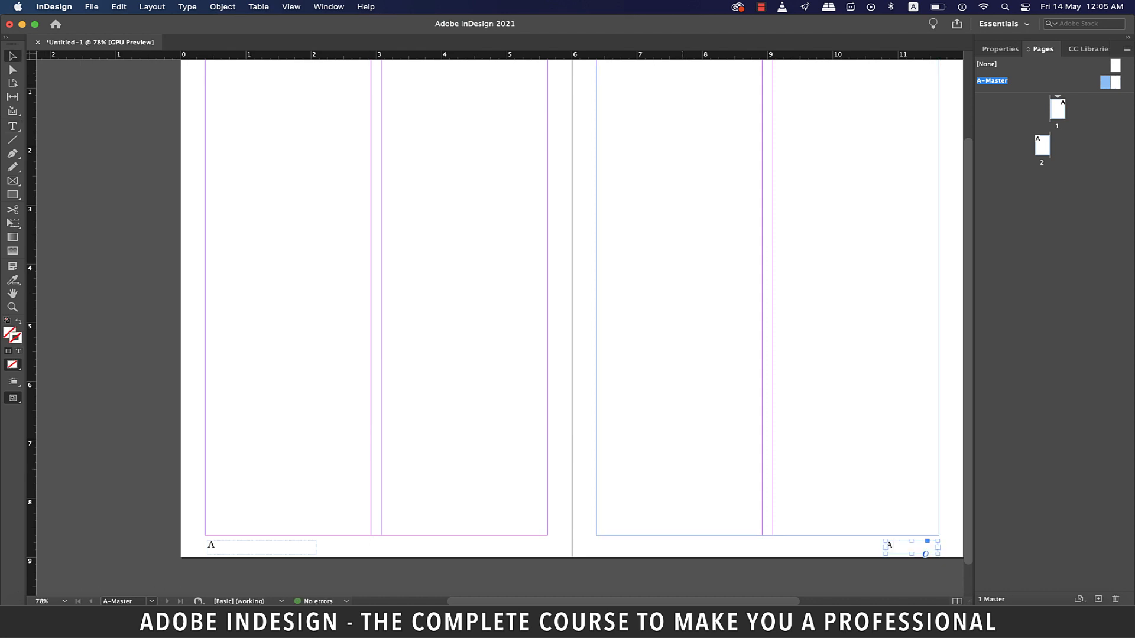
Check the page numbers on pages 1 and 2, and add a third page to the document.
double_click(1057, 110)
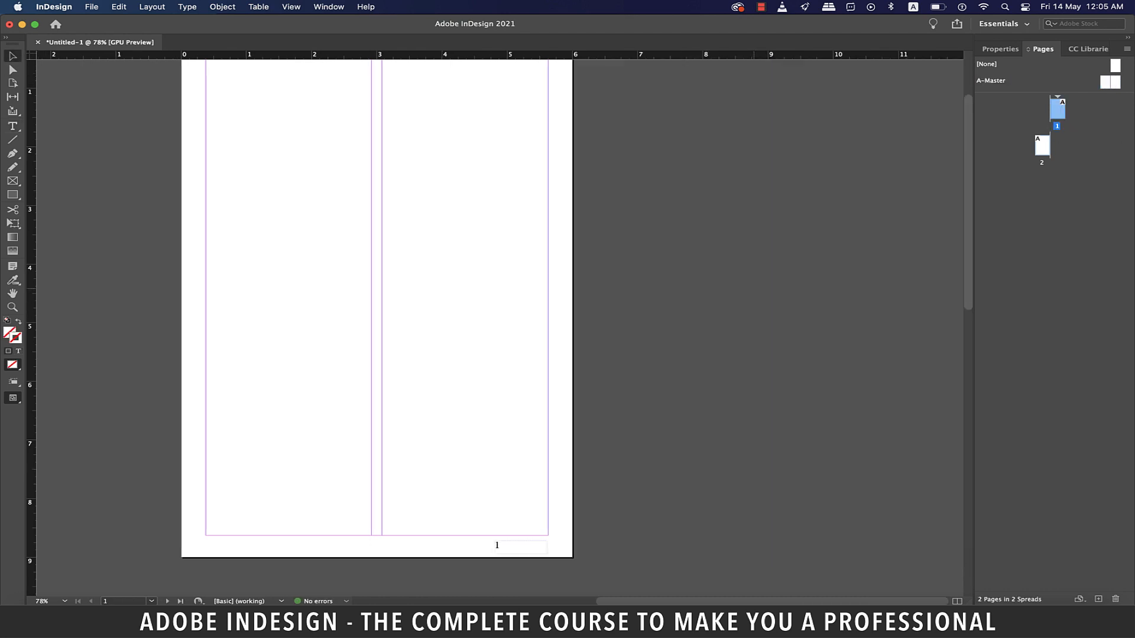
double_click(1042, 145)
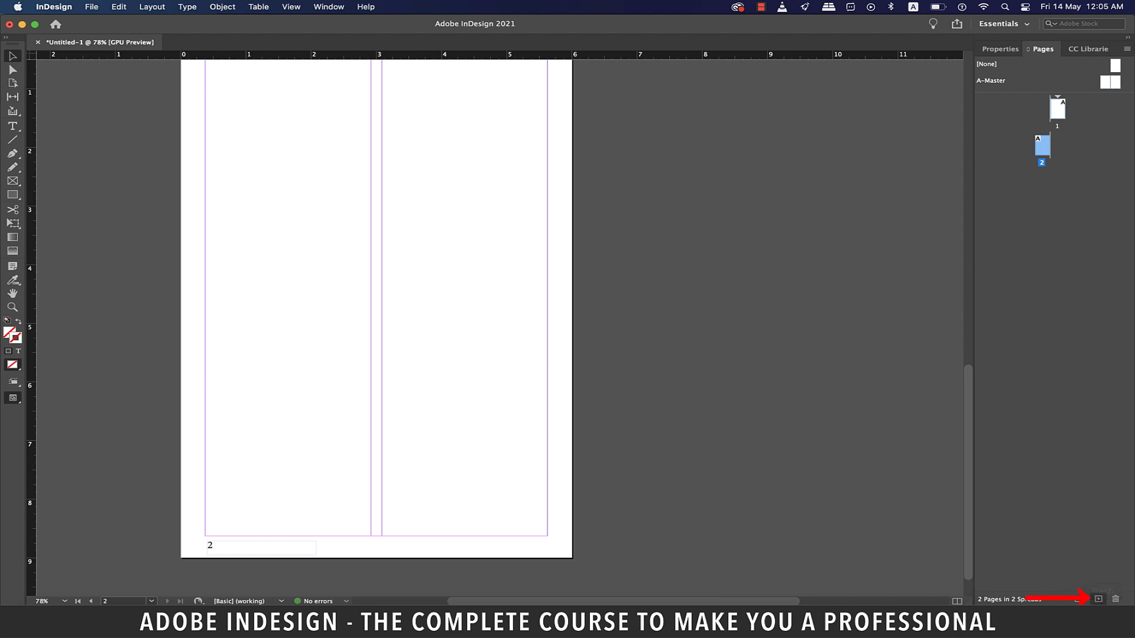
click(1098, 599)
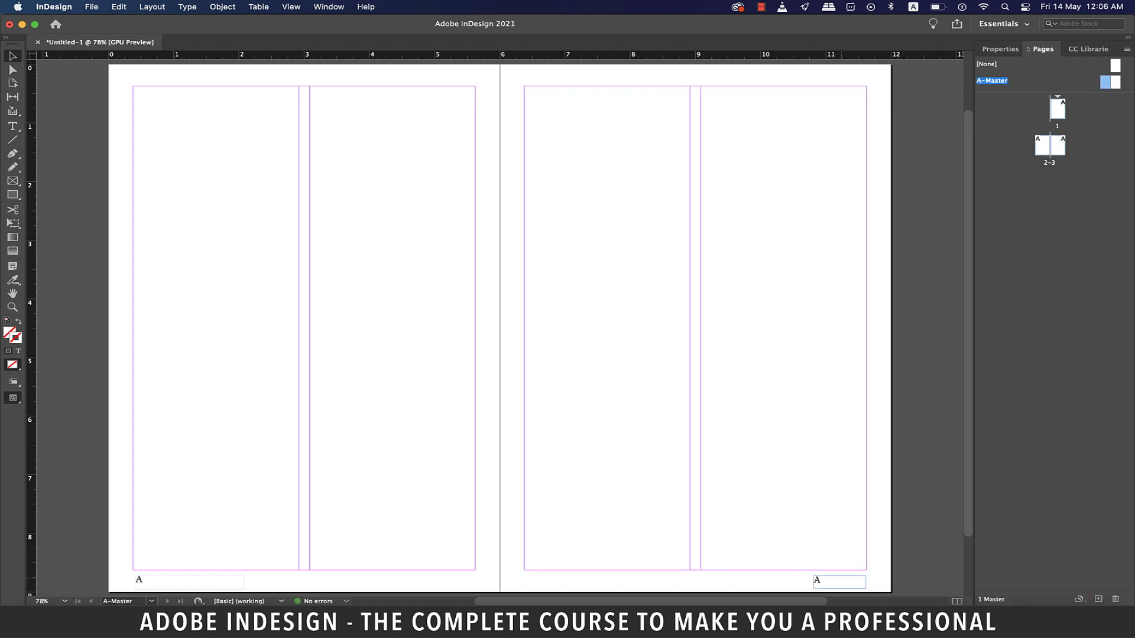
Switch to the Essentials Classic workspace and right-align the page number marker on the right A-Master page.
click(841, 581)
double_click(842, 580)
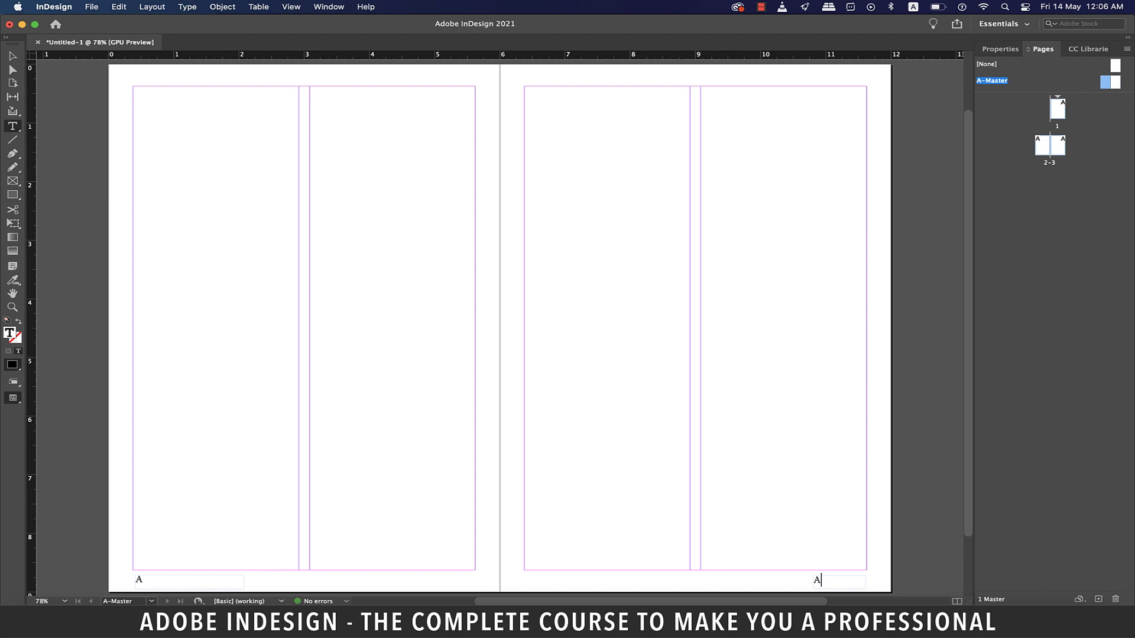
click(328, 6)
mouse_move(354, 36)
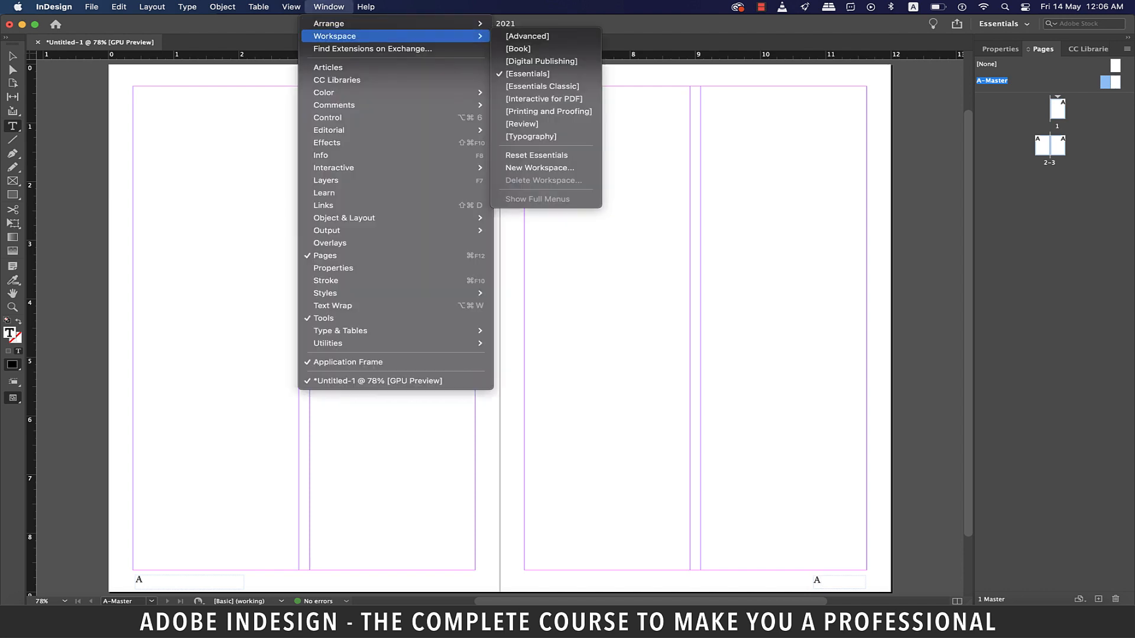
click(542, 87)
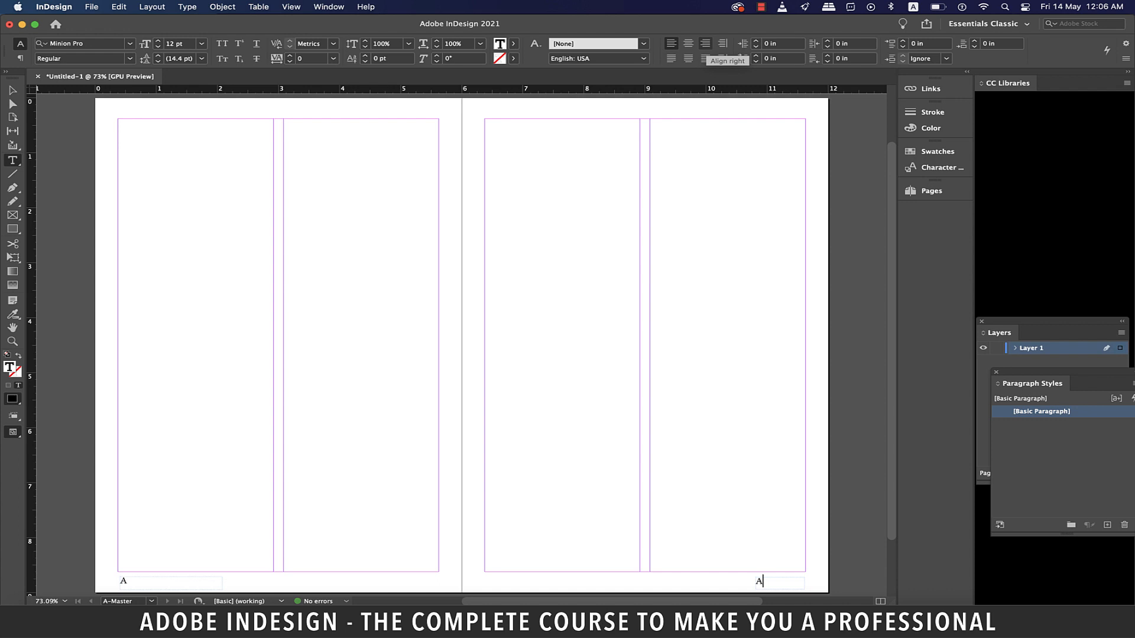
click(705, 43)
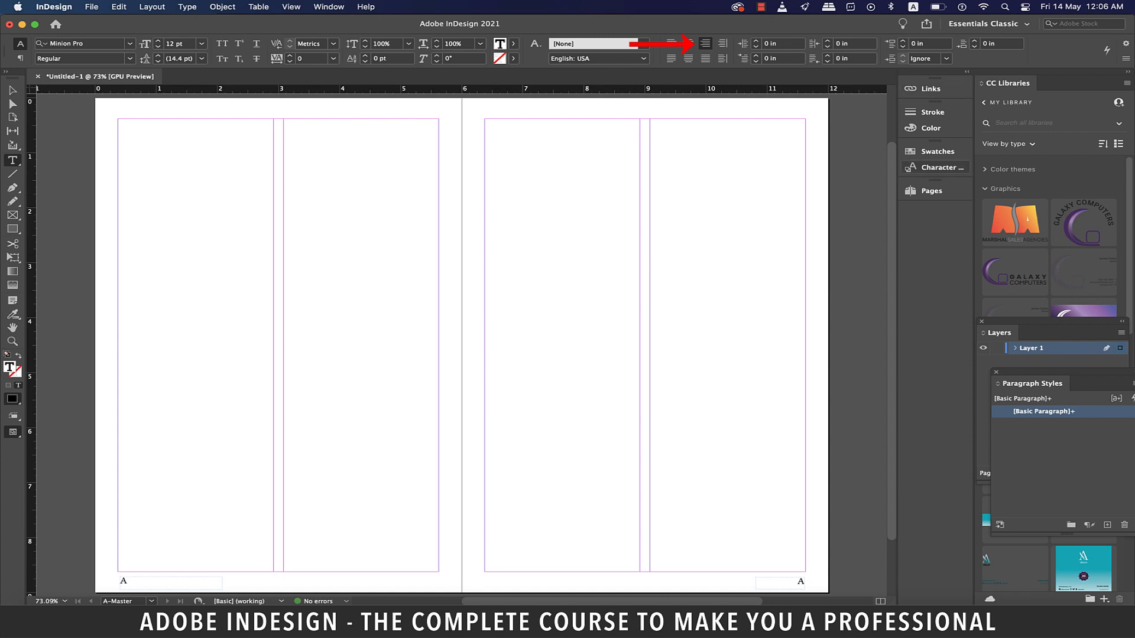
Examine the page number placement on page 1 and on the page 2-3 spread.
click(931, 190)
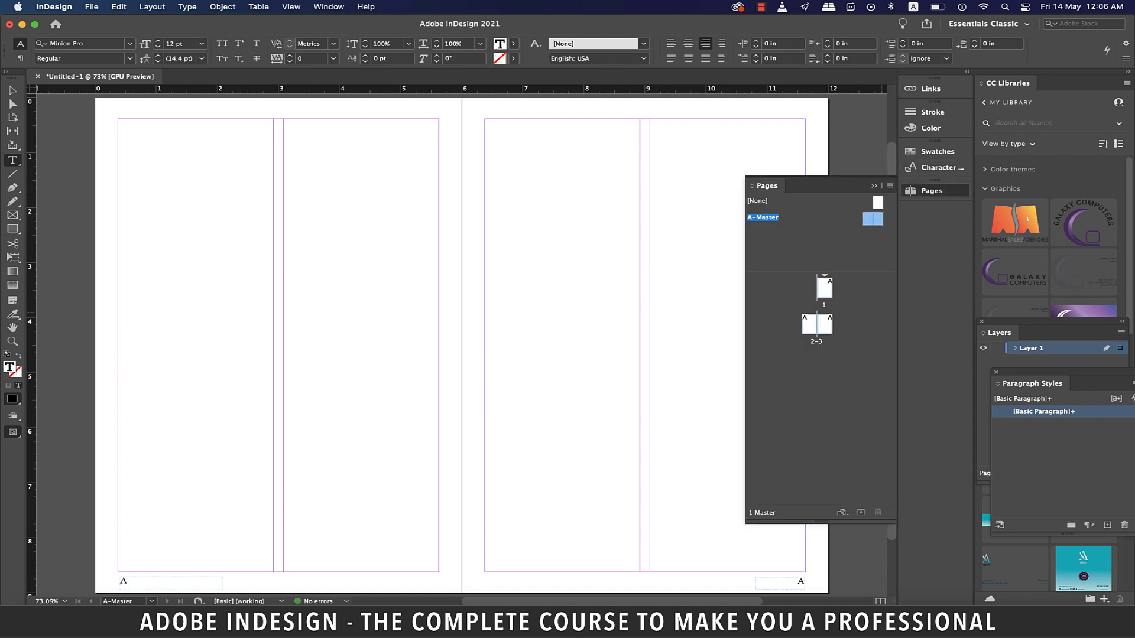
double_click(824, 289)
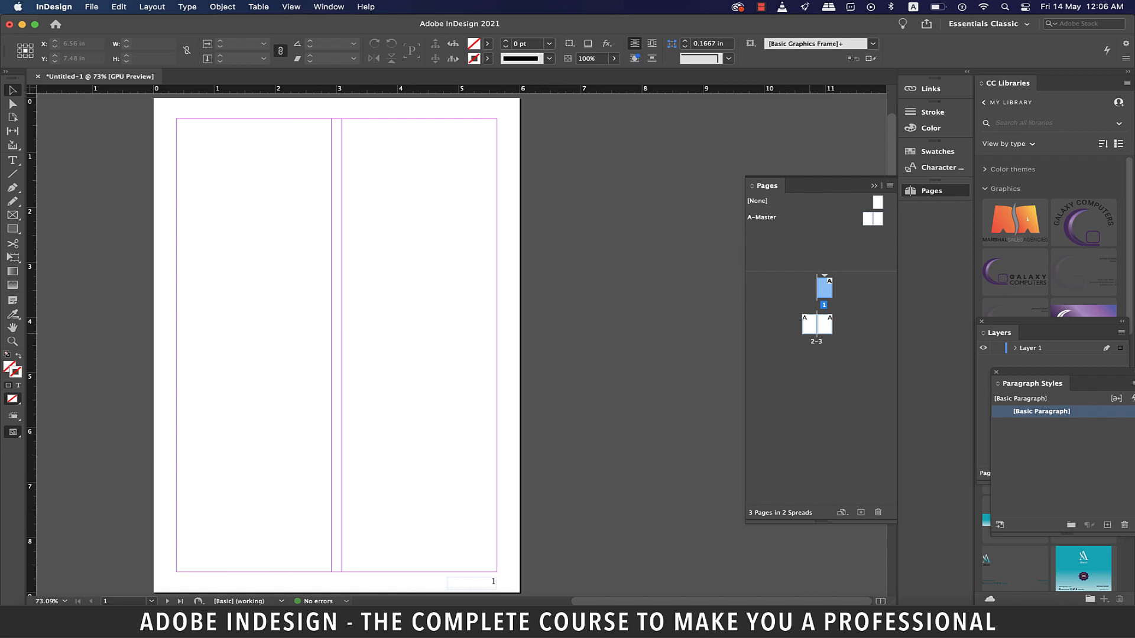
double_click(809, 327)
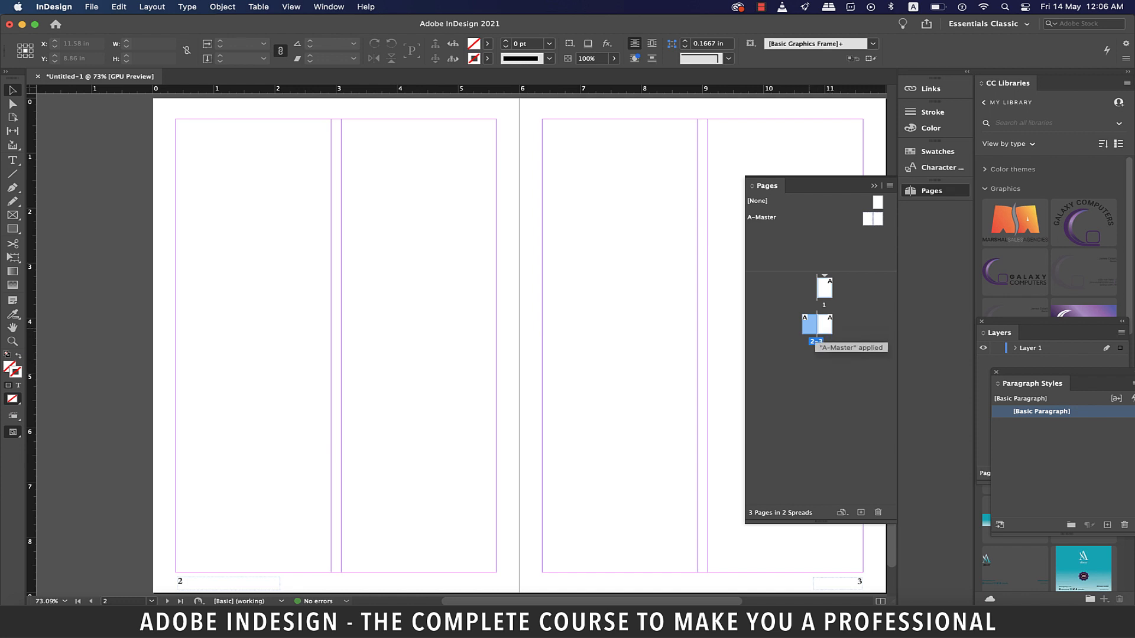
Set all four page margins to 0.5 in in Document Setup.
click(92, 7)
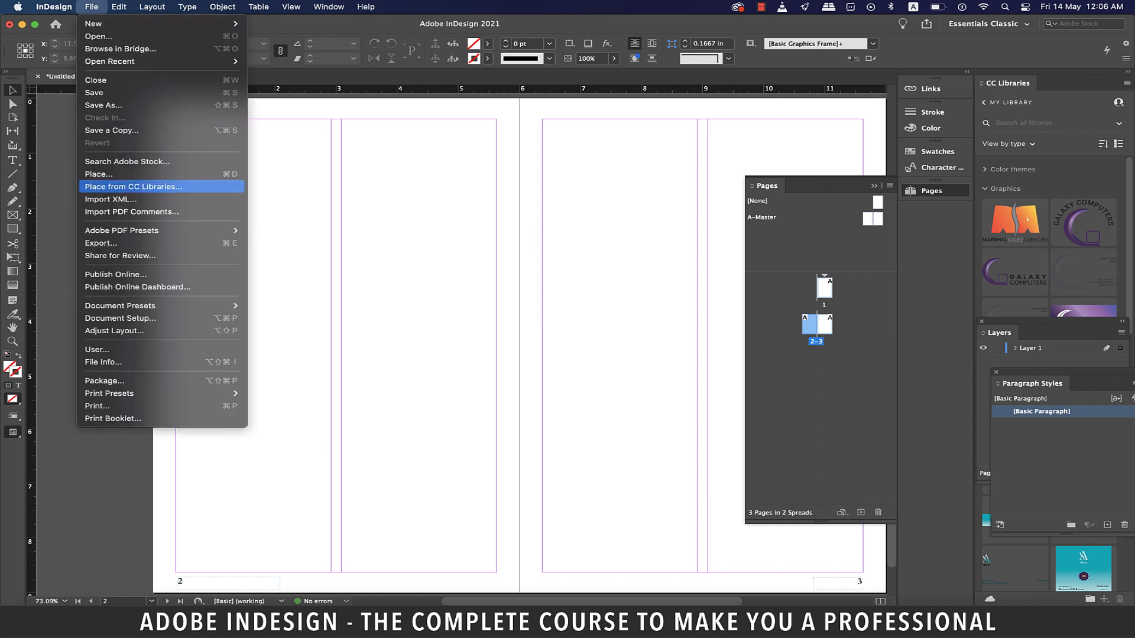
click(120, 318)
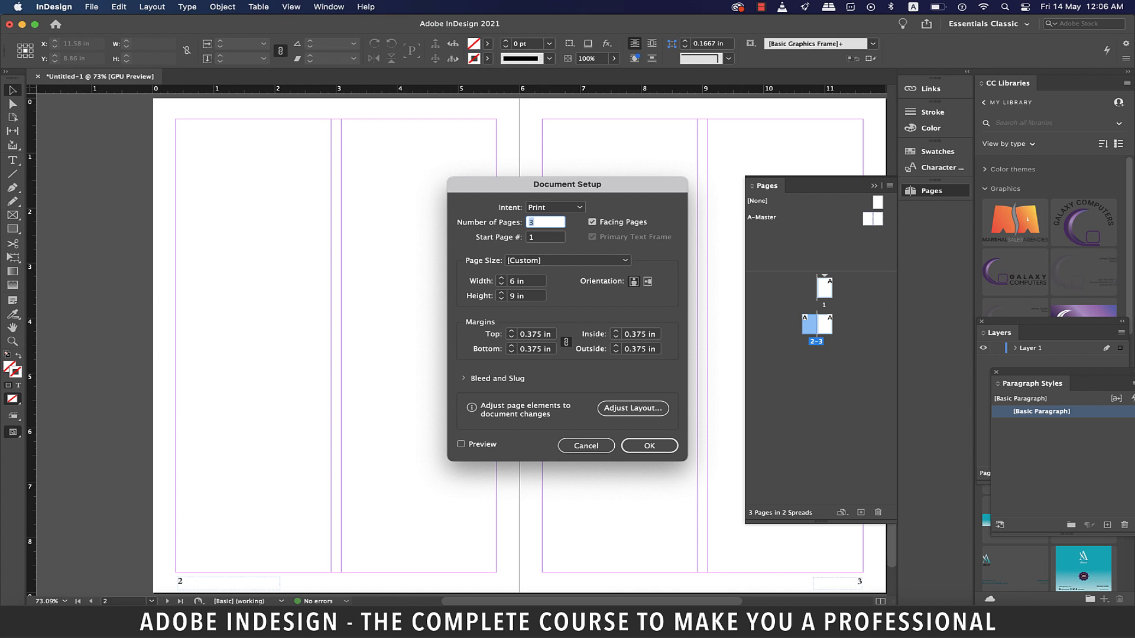
click(510, 332)
click(510, 332)
key(Return)
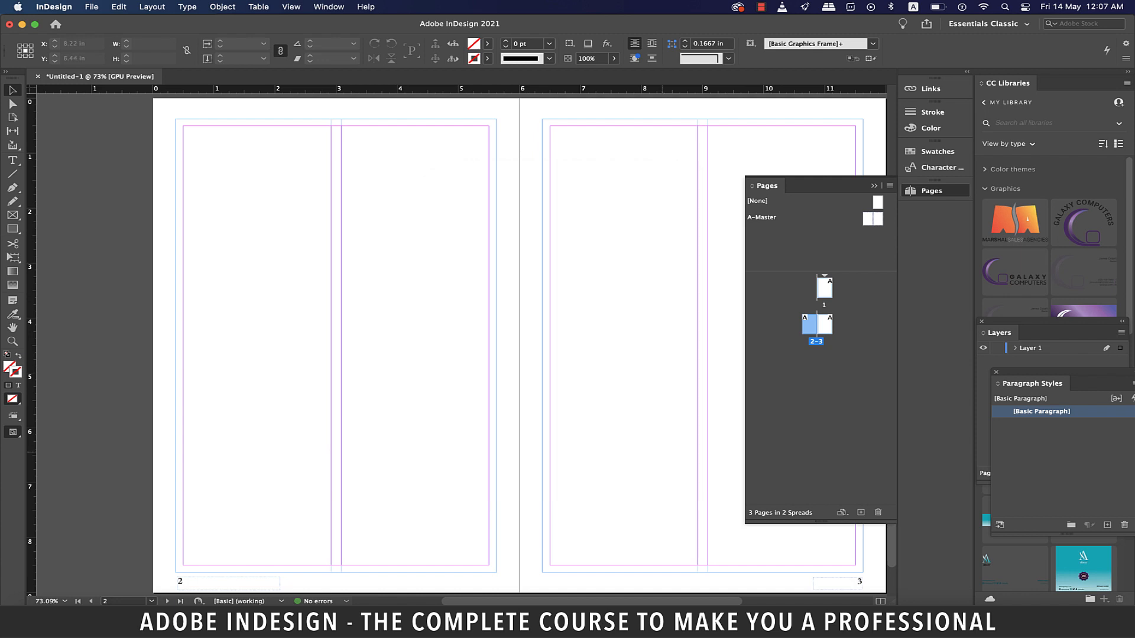
Resize the primary text frames on pages 2 and 3 to fit the margins, 5 in wide by 8 in high.
click(176, 140)
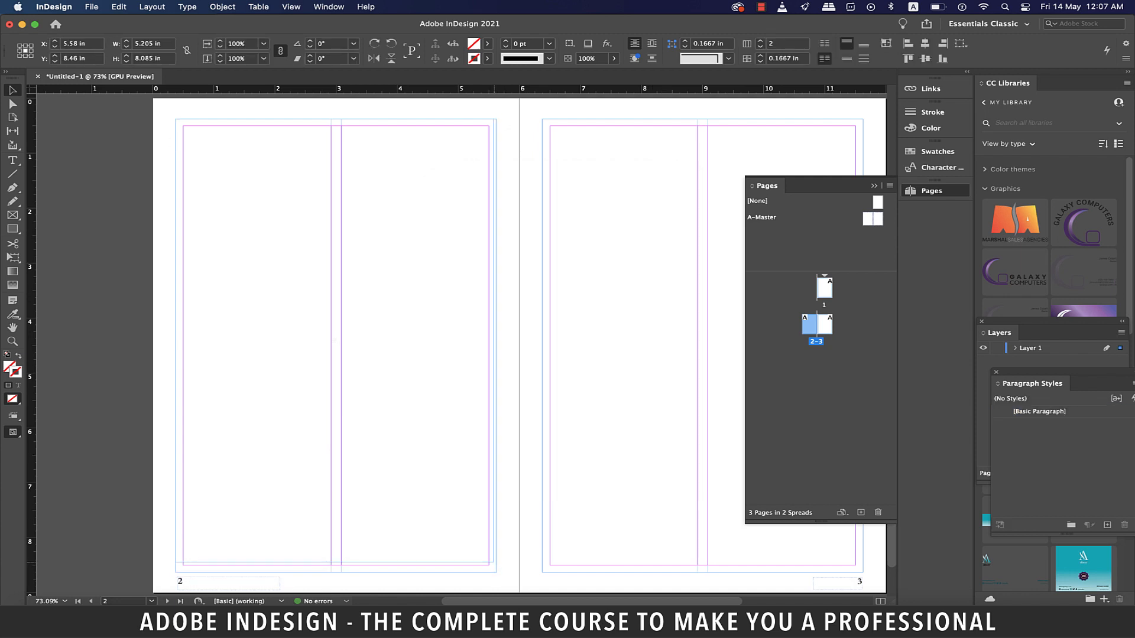
drag(496, 572, 489, 566)
drag(176, 119, 183, 125)
scroll(434, 119, right, 5)
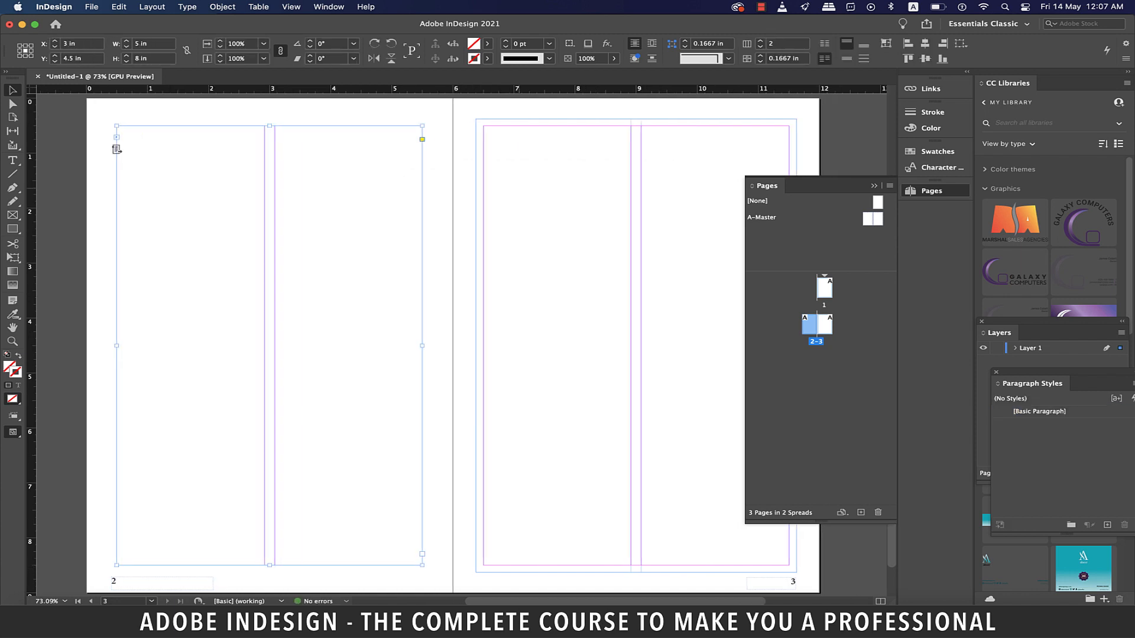
click(429, 144)
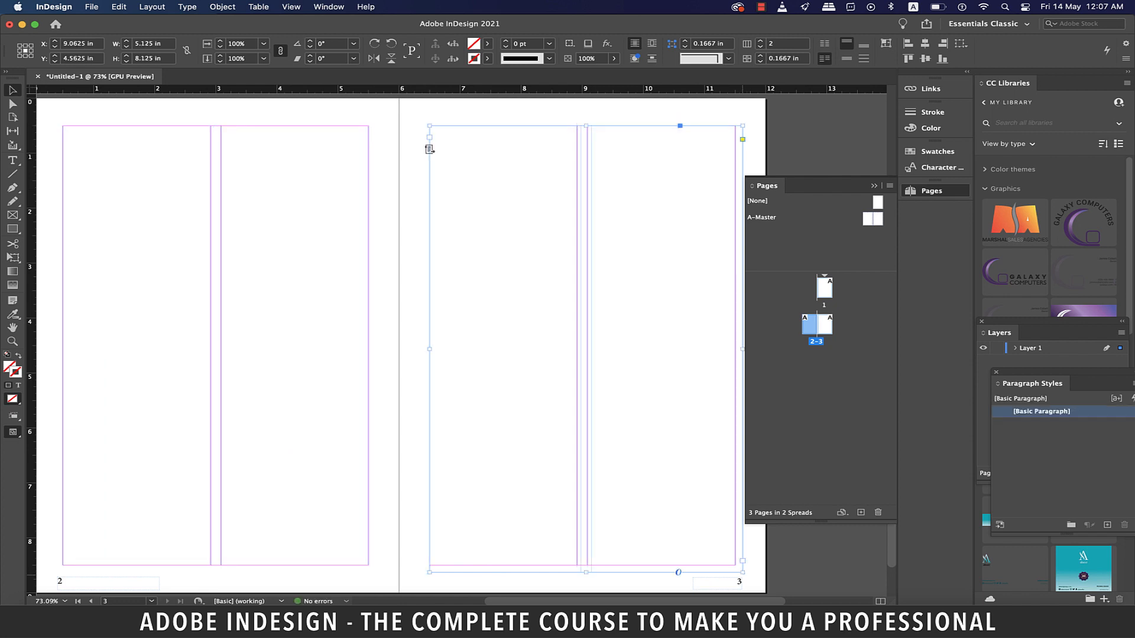
Move both page number frames on A-Master up and inward to line up with the margins, and check pages 1 to 3.
double_click(763, 217)
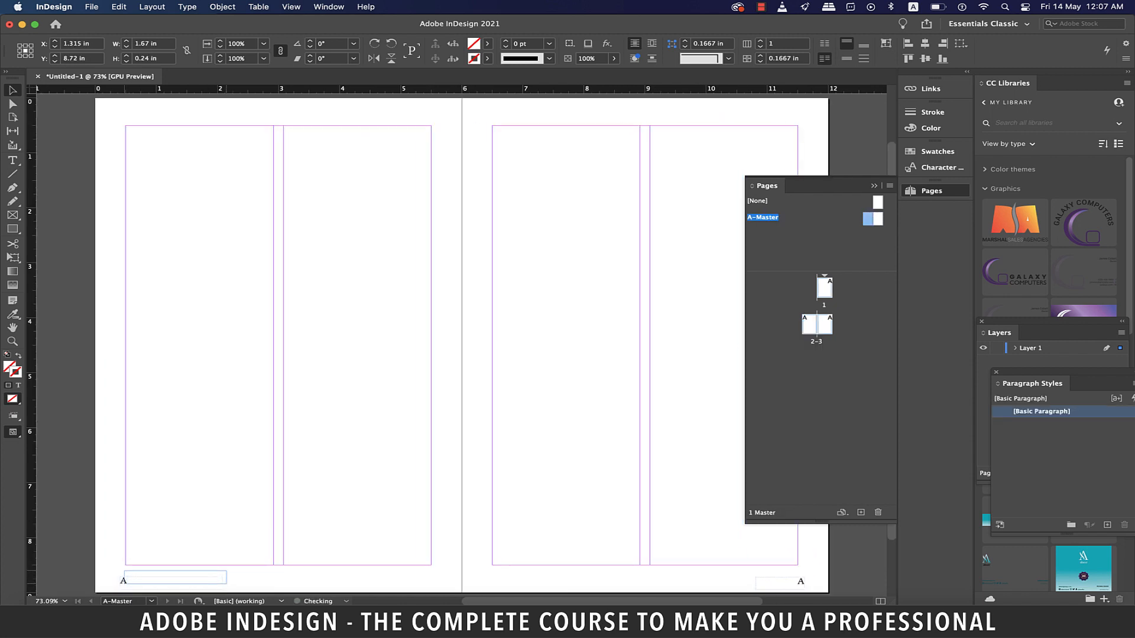
drag(171, 583, 176, 577)
click(786, 584)
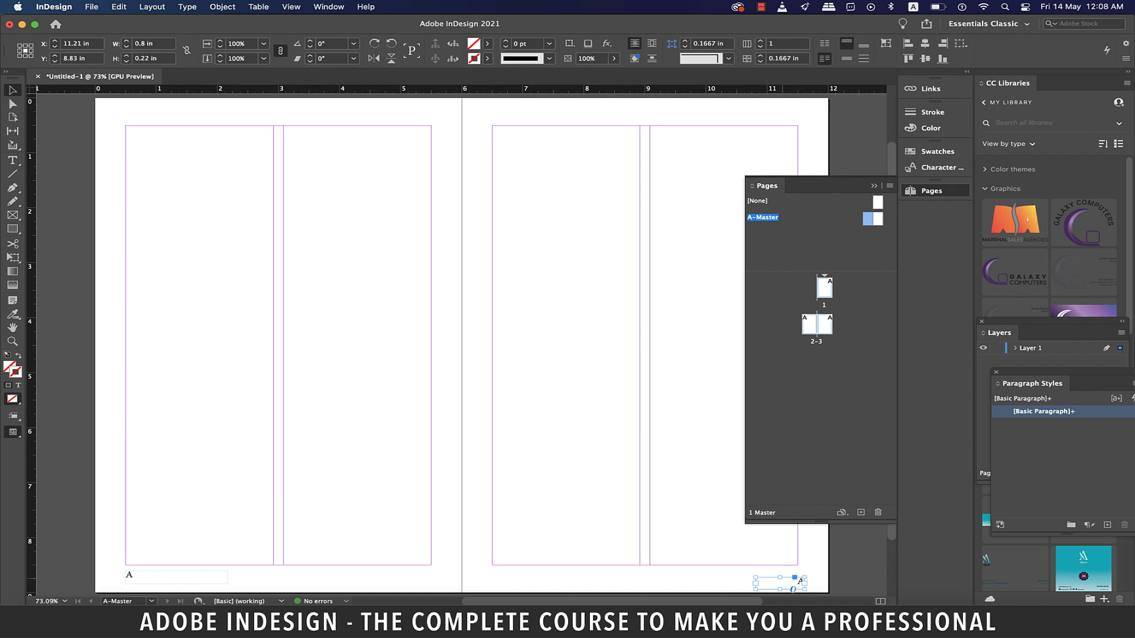
drag(786, 583, 780, 576)
click(831, 547)
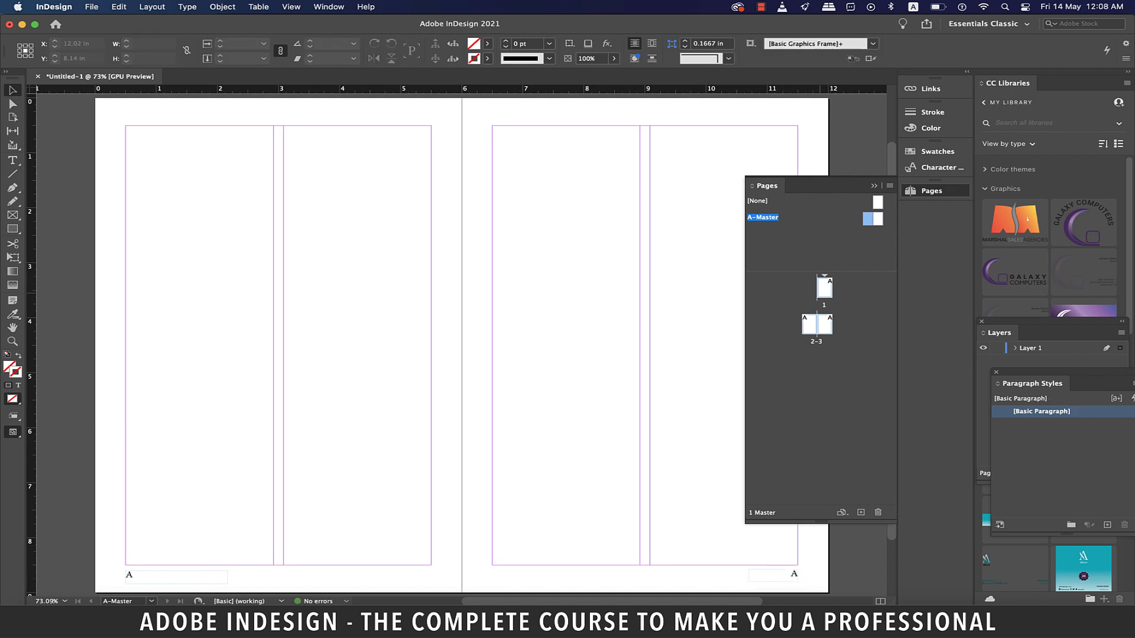
double_click(824, 288)
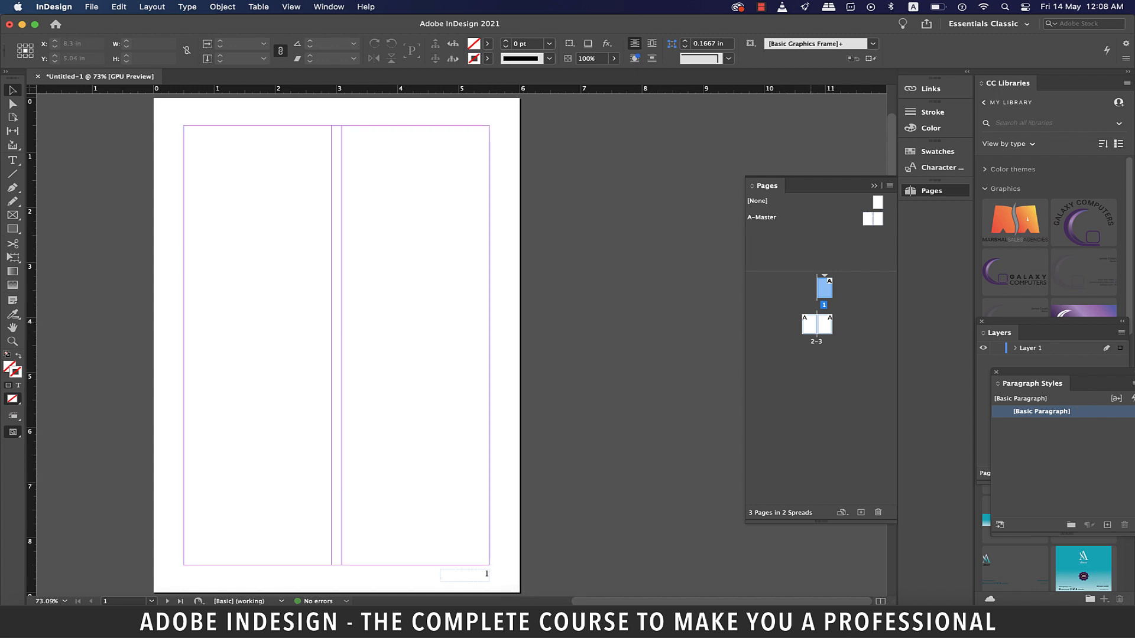
double_click(809, 325)
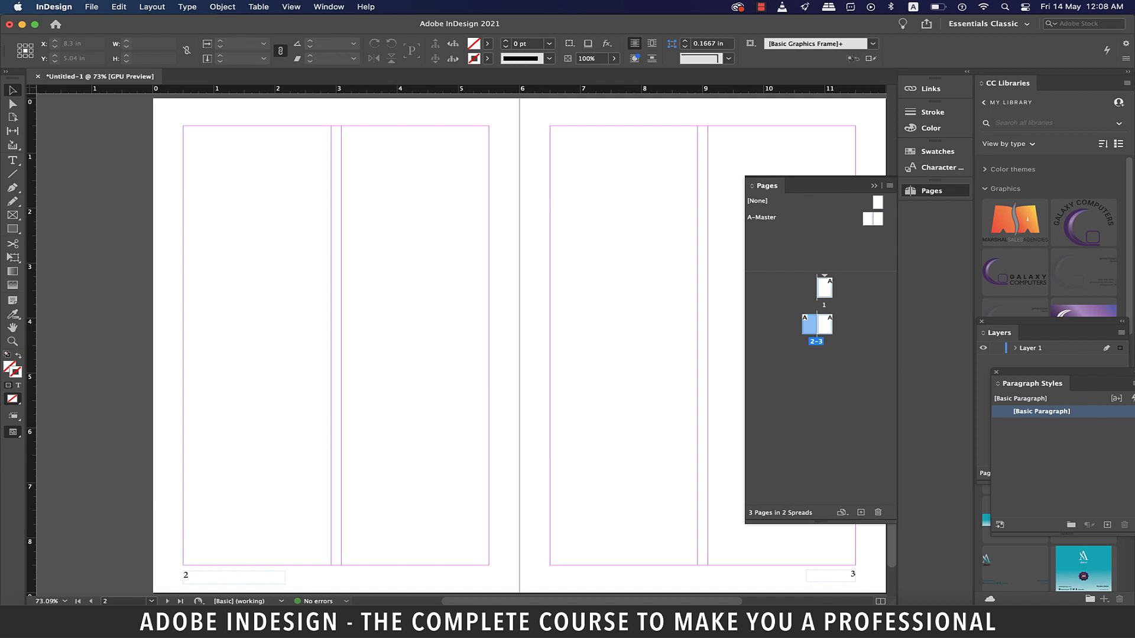
Create a two-page, 6 x 9 in master with prefix B and name Master, based on A-Master.
right_click(867, 219)
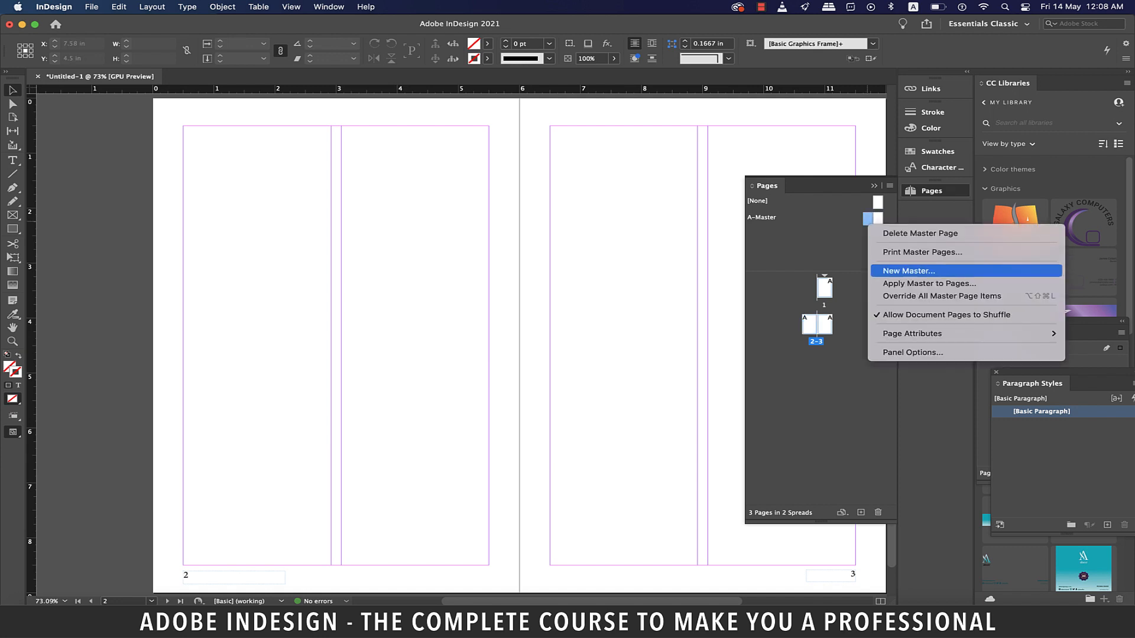
click(908, 271)
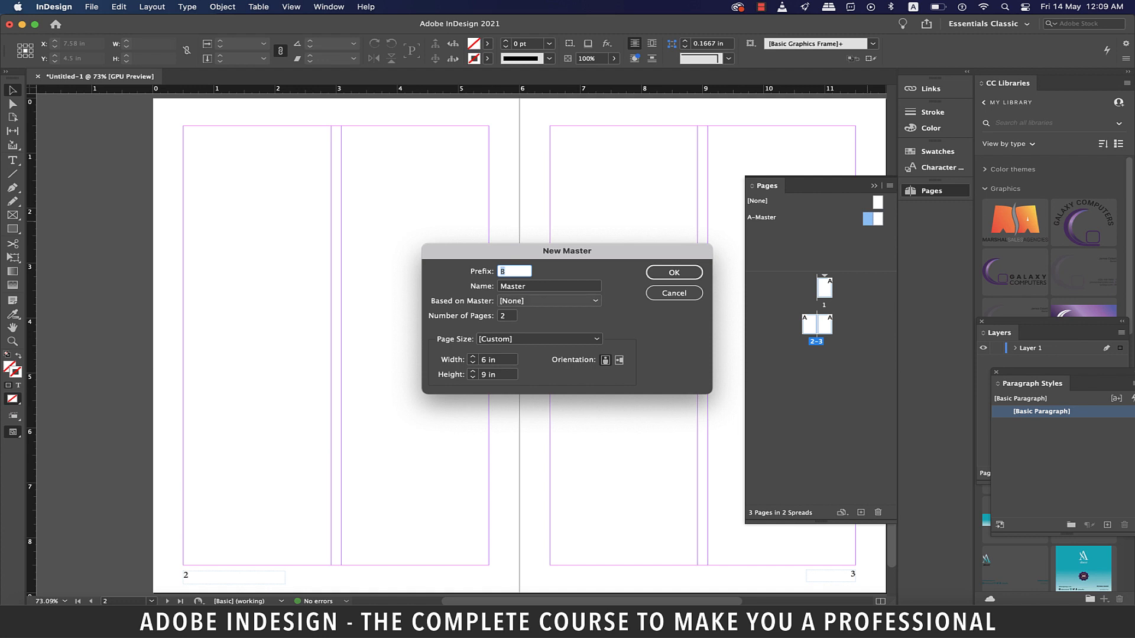
click(549, 301)
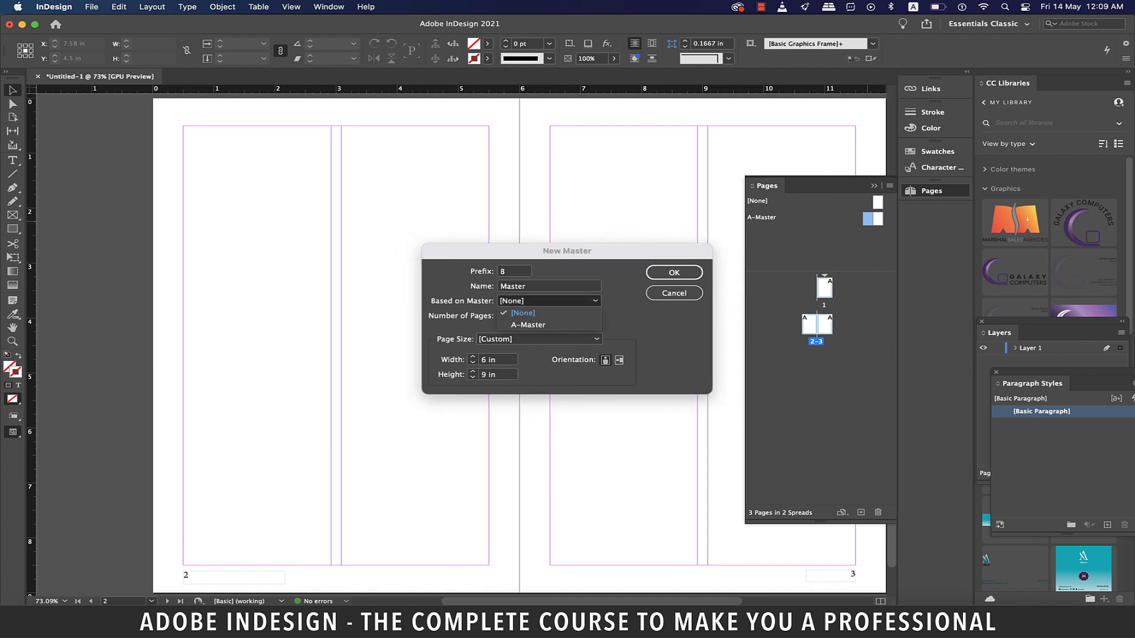
click(562, 324)
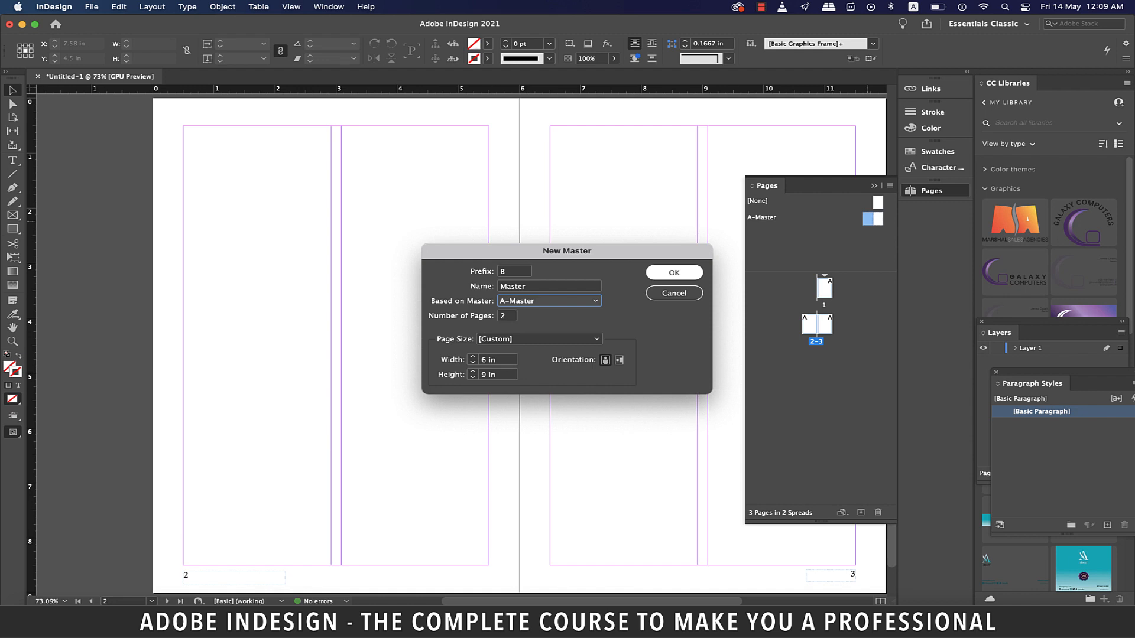
key(Return)
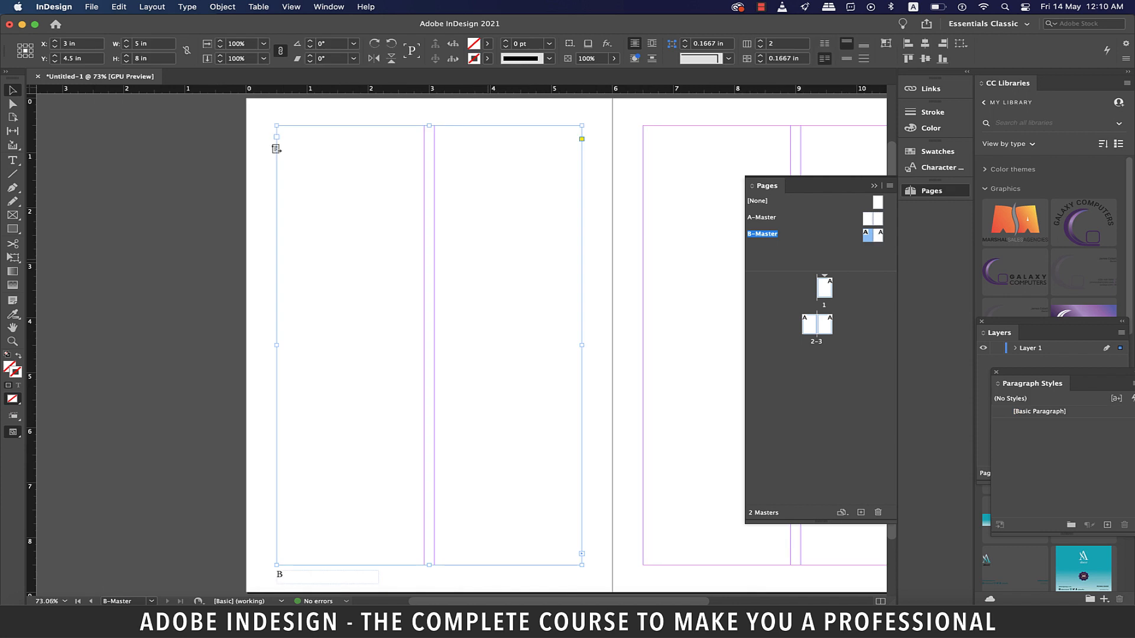
On B-Master, allow new pages for overset text and shorten the right page's text frame from its upper edge to about 6.16 in high.
click(276, 149)
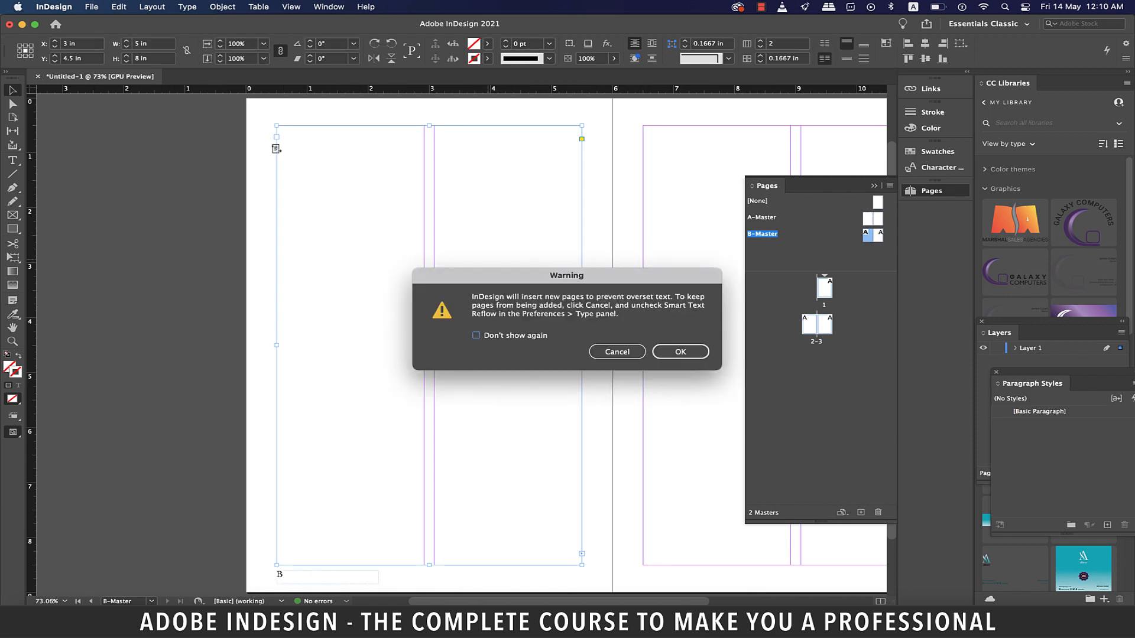
key(Return)
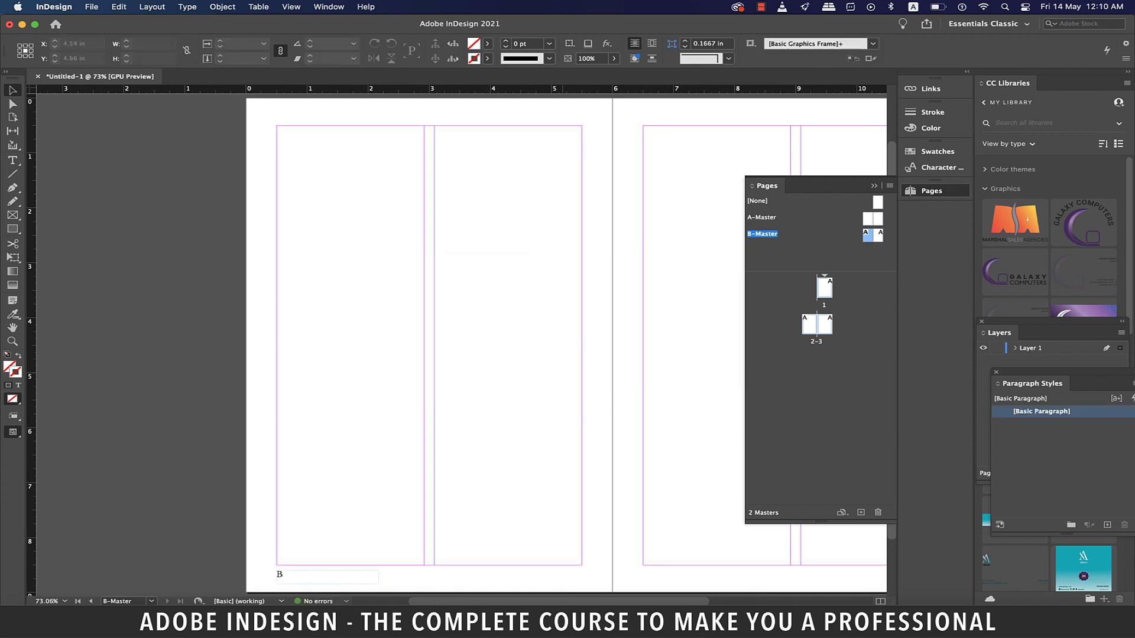
scroll(461, 346, right, 8)
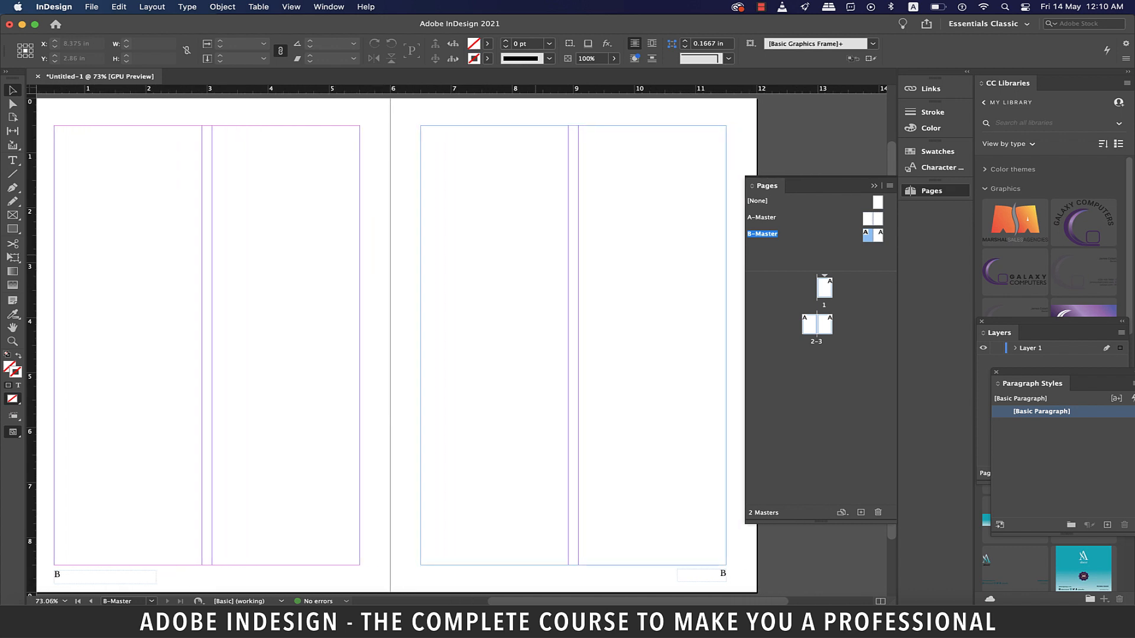
click(421, 149)
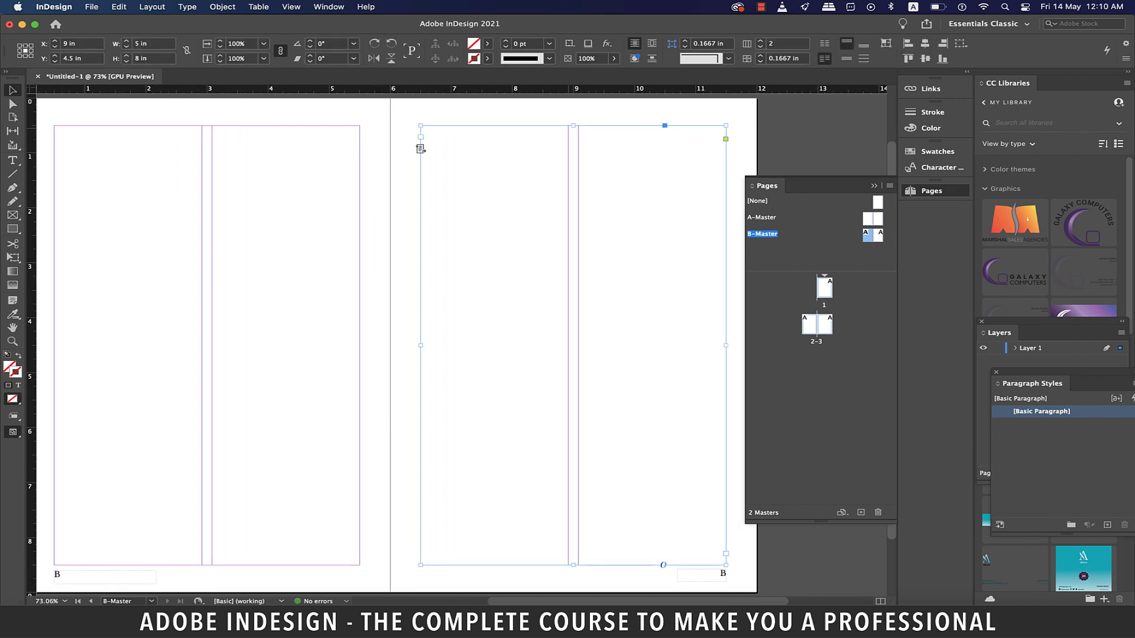
scroll(421, 148, left, 1)
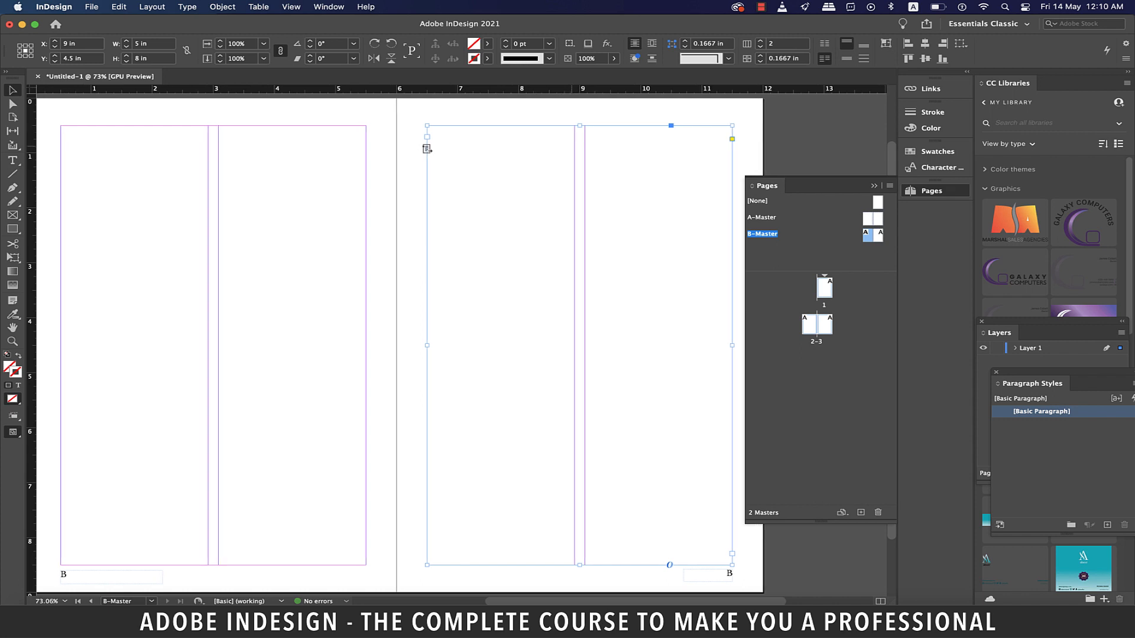
drag(426, 148, 427, 249)
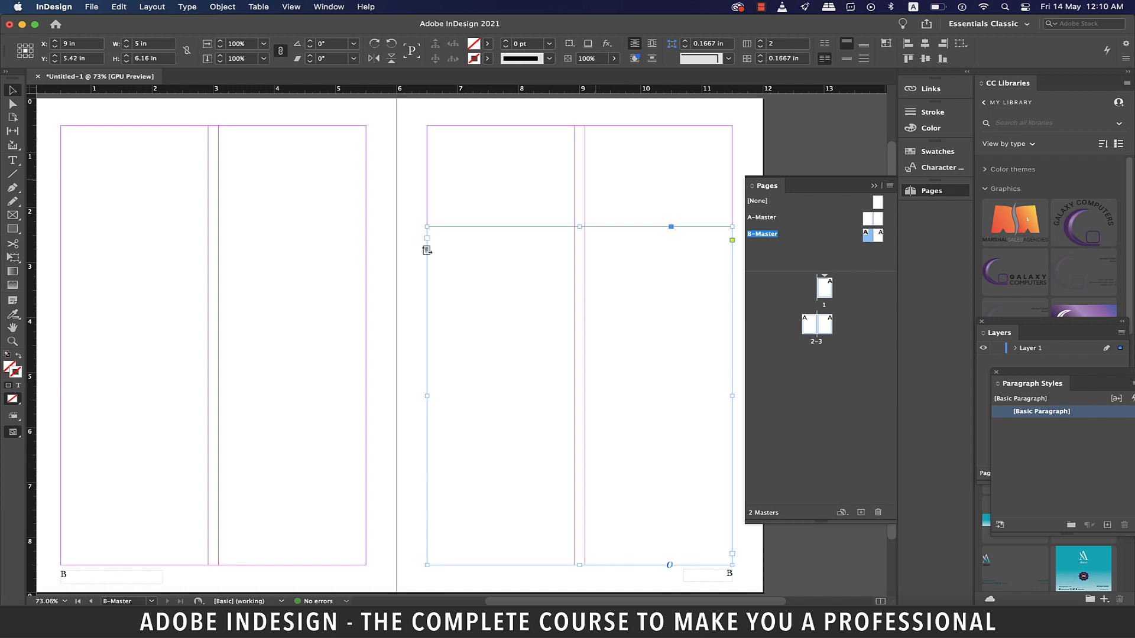
Draw a margin-wide text frame above the shortened body frame on B-Master's right page and enter Chapter 1 in it.
scroll(427, 250, right, 5)
key(t)
drag(309, 155, 616, 207)
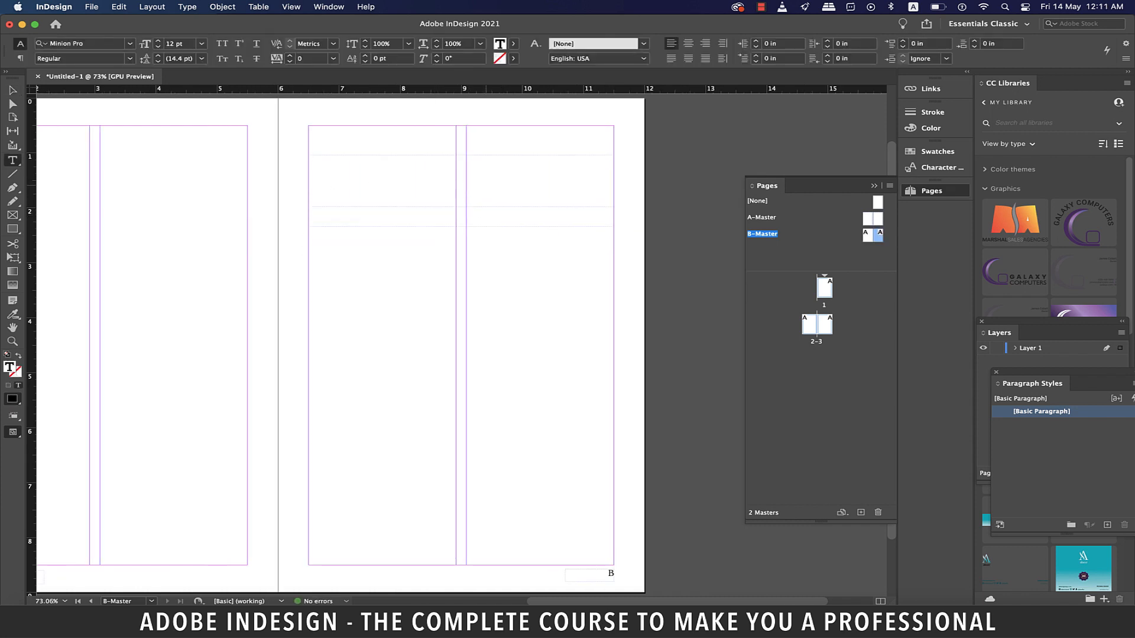
text(Chapter 1)
Format the Chapter 1 heading in Times New Roman Bold at 24 pt and centre it in its frame.
click(130, 43)
text(times)
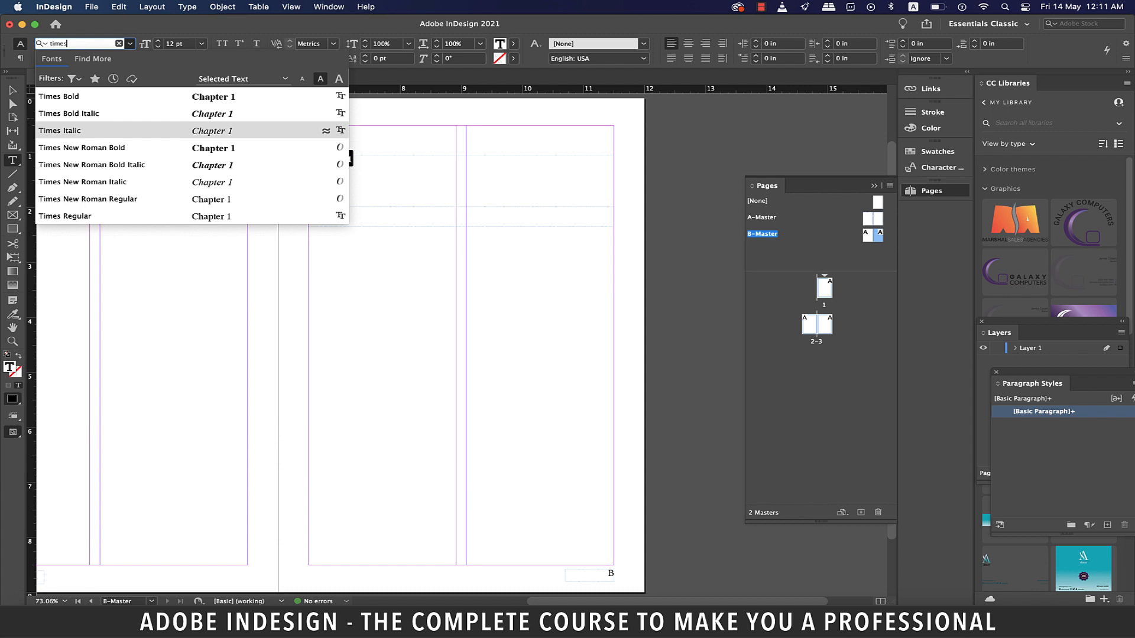
key(Down)
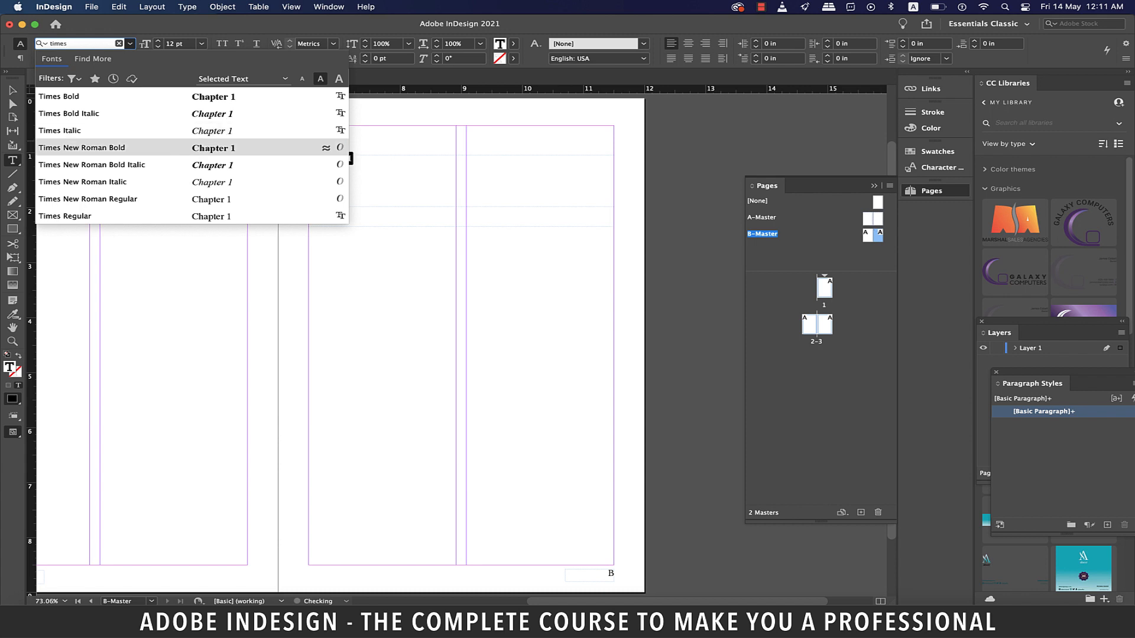
key(Return)
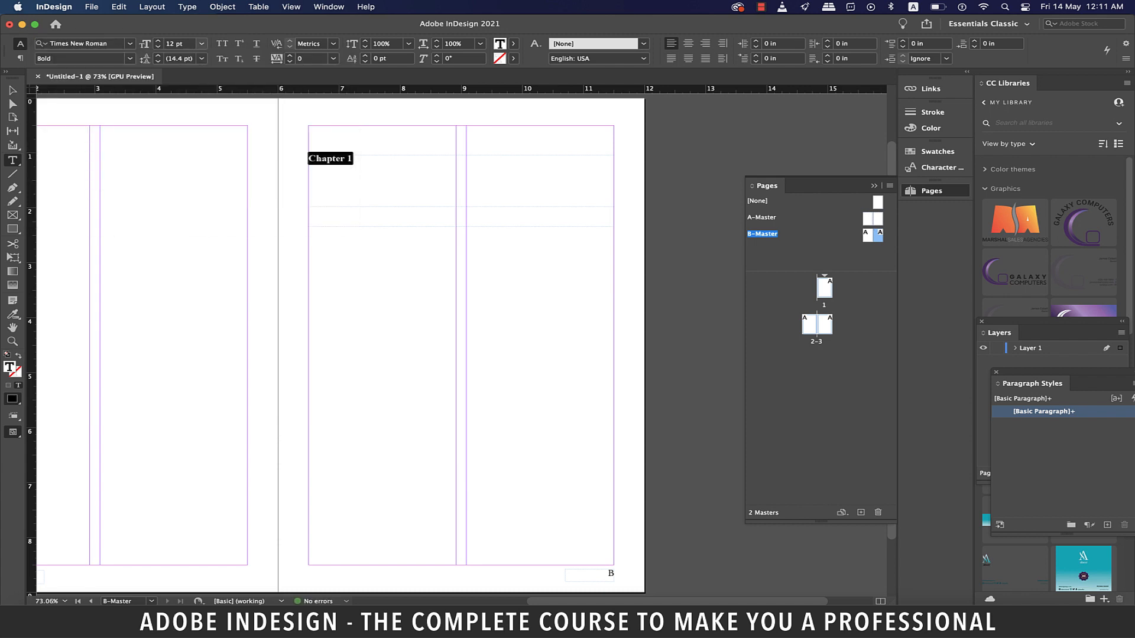
click(202, 44)
click(186, 166)
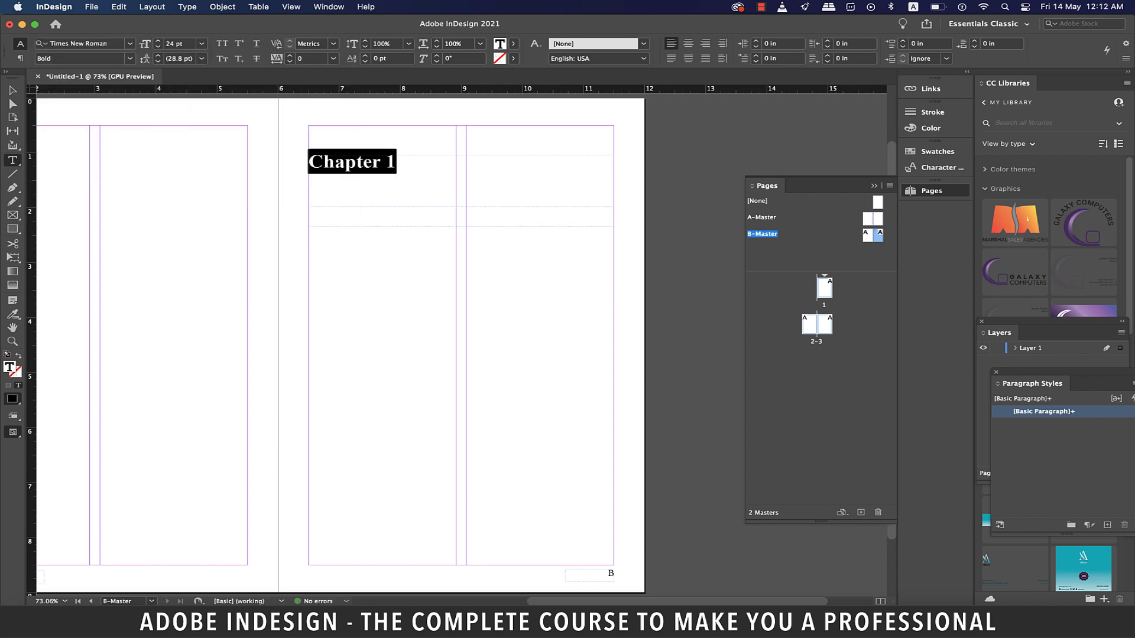
key(super+shift+c)
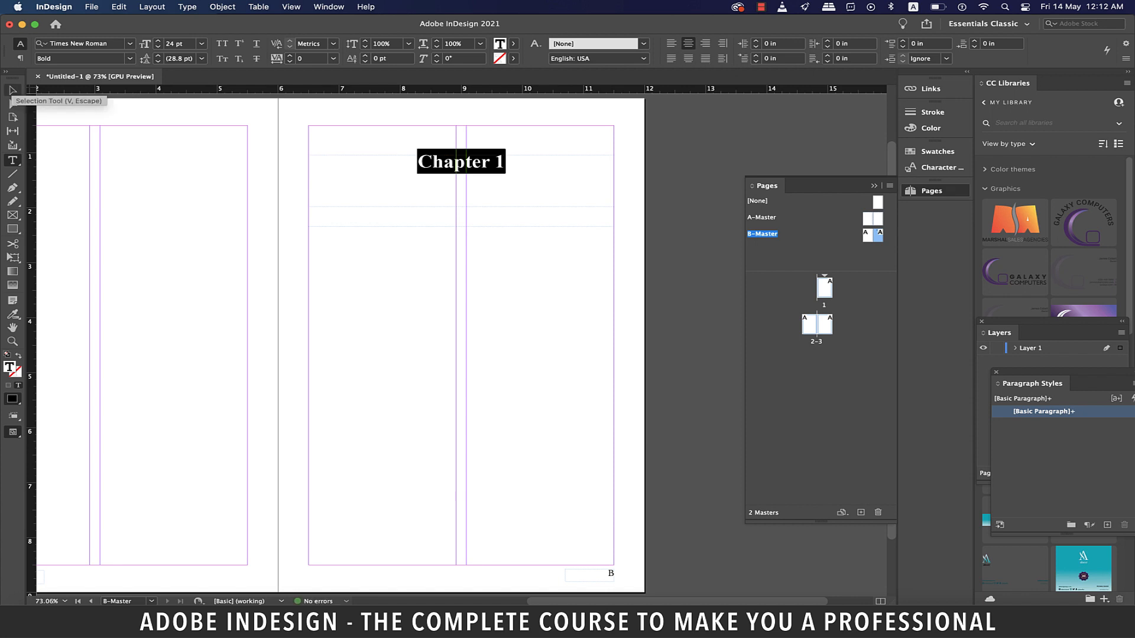
key(Escape)
click(674, 268)
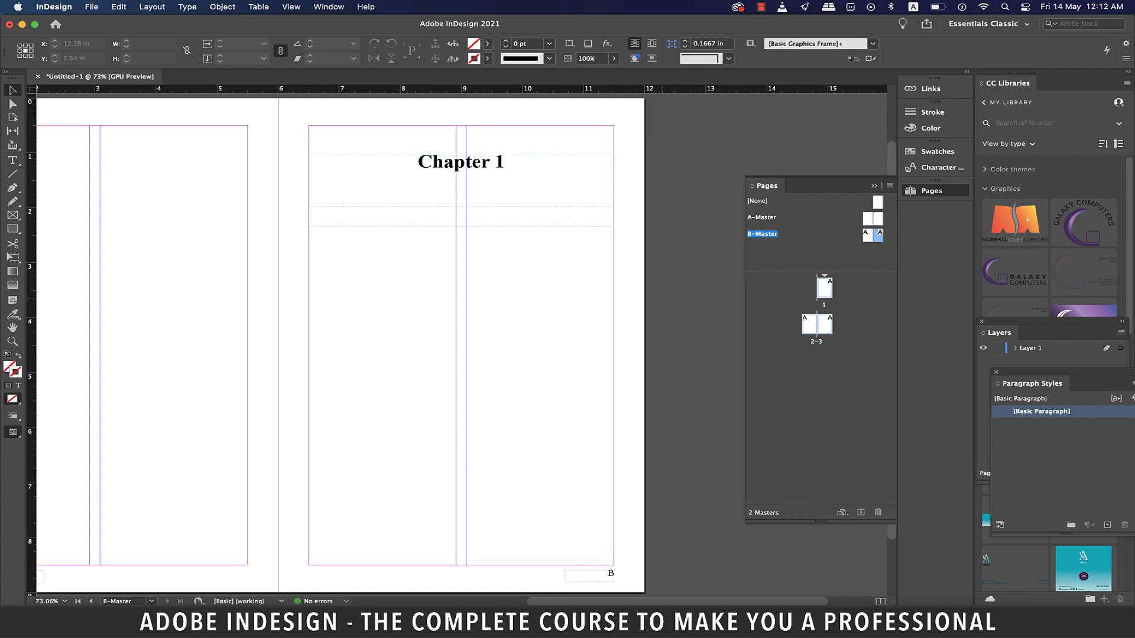
Switch to the Lorem Ipsum site in Chrome and generate 200 paragraphs of dummy text.
key(super+Tab)
scroll(568, 355, down, 4)
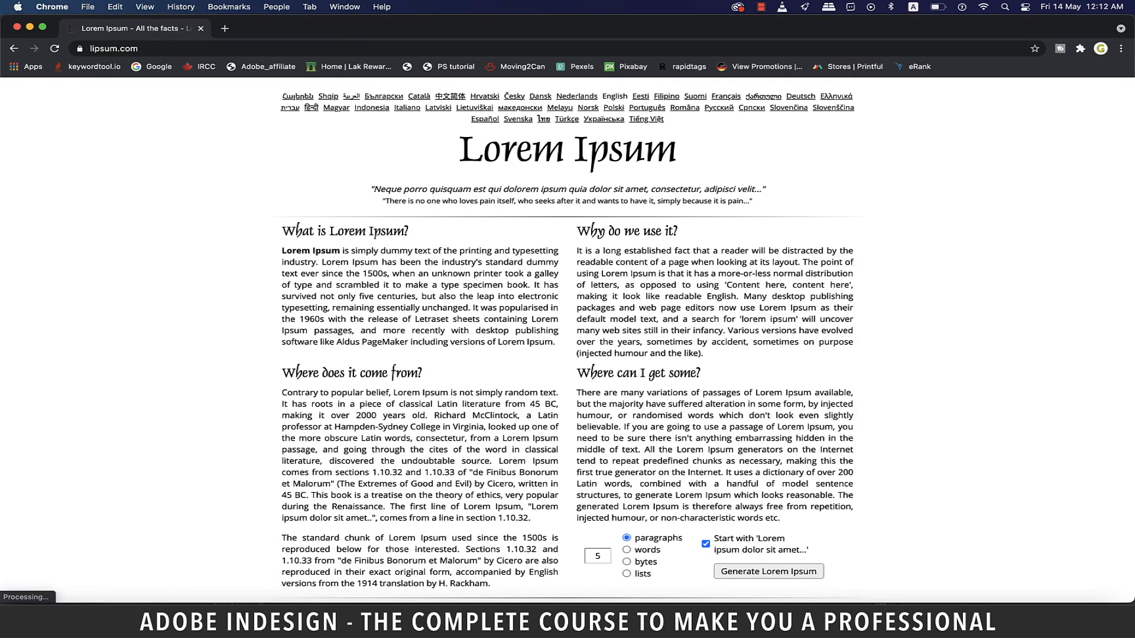
scroll(298, 155, up, 4)
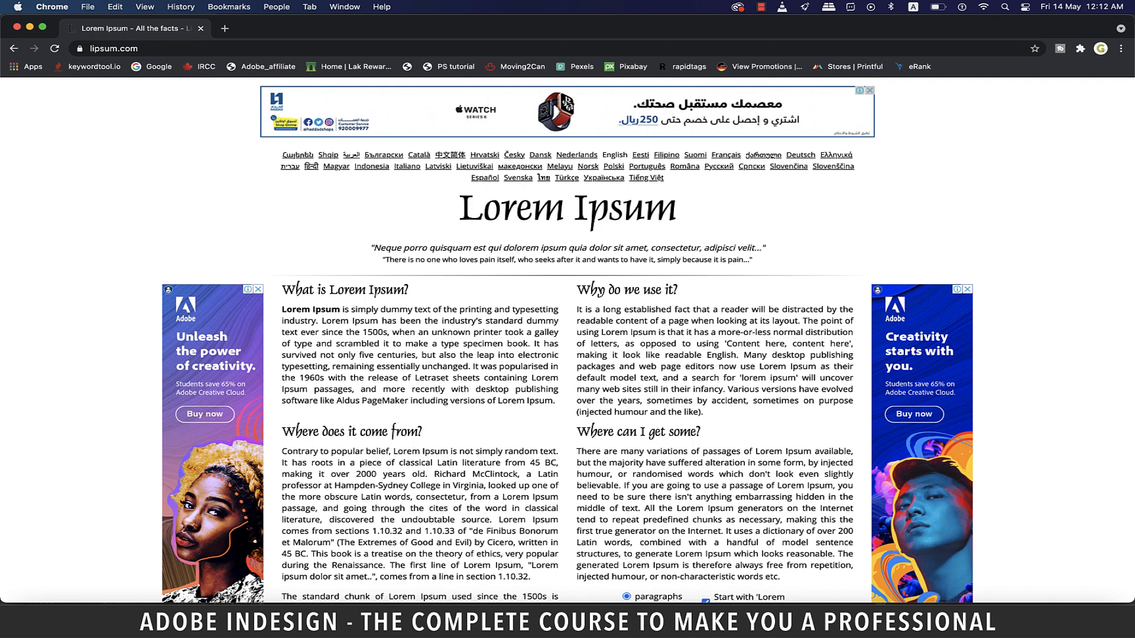
scroll(567, 340, down, 5)
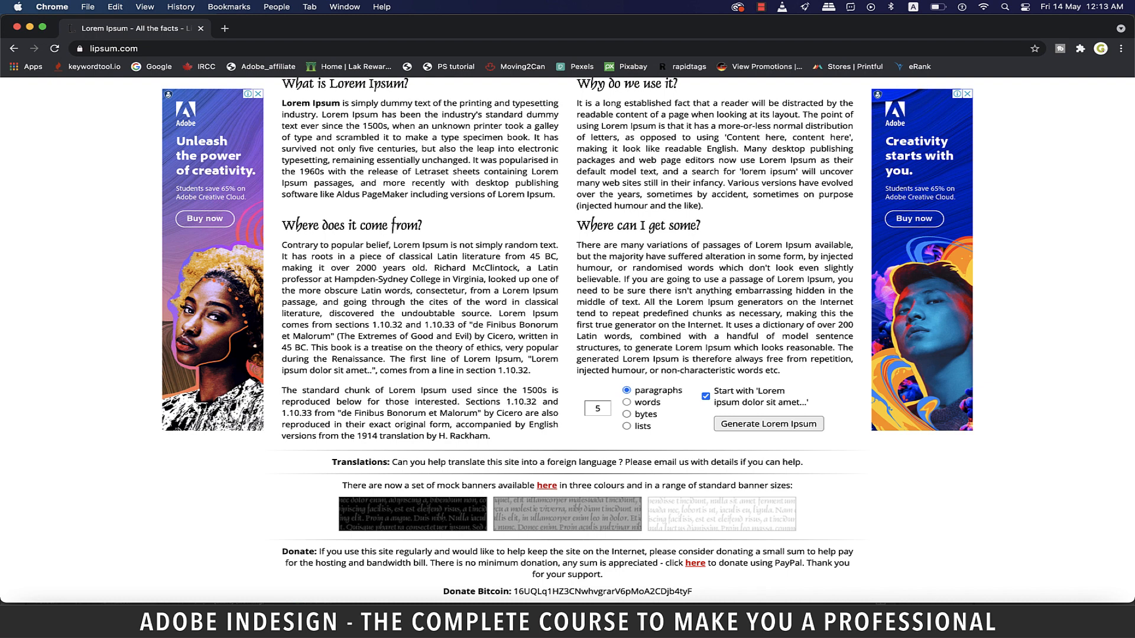
click(627, 402)
click(626, 415)
click(627, 426)
click(598, 408)
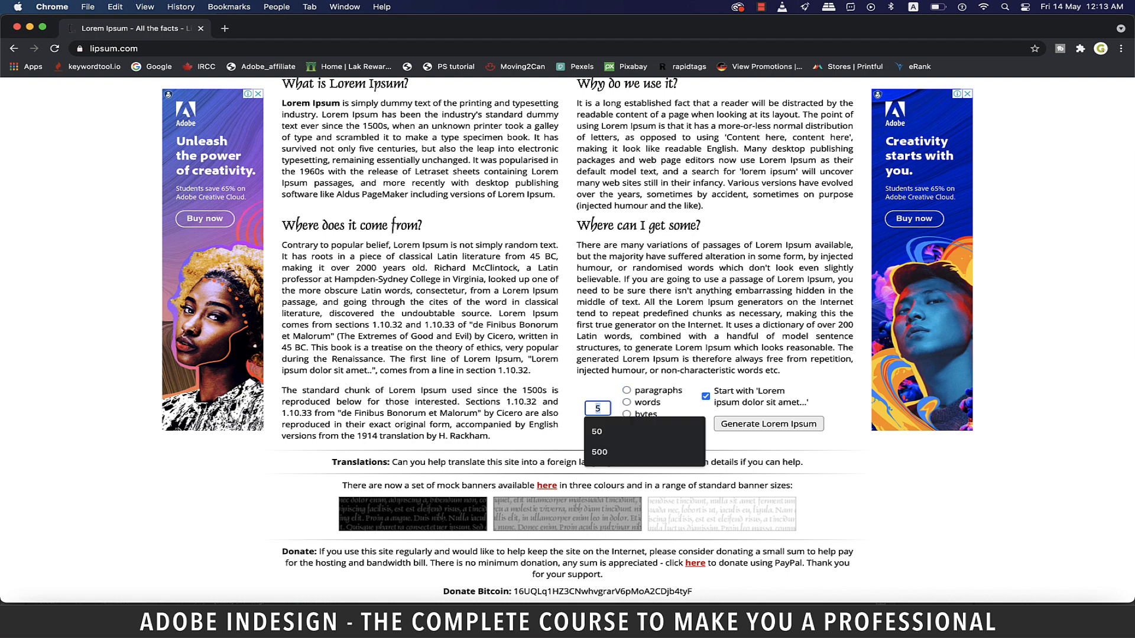
key(BackSpace)
text(200)
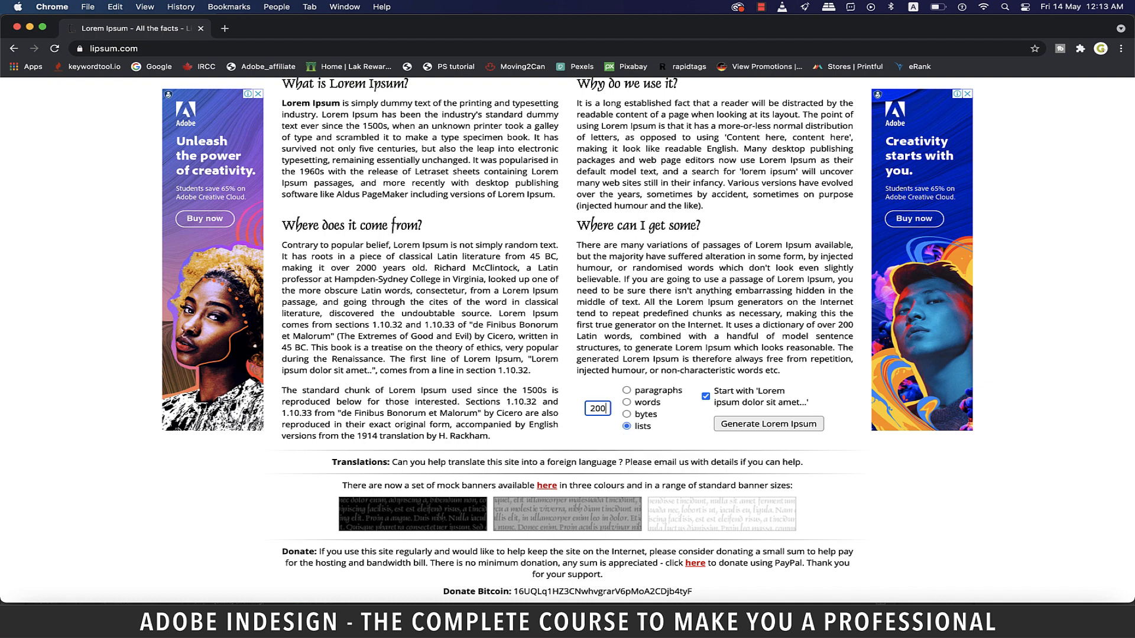
click(626, 391)
click(768, 424)
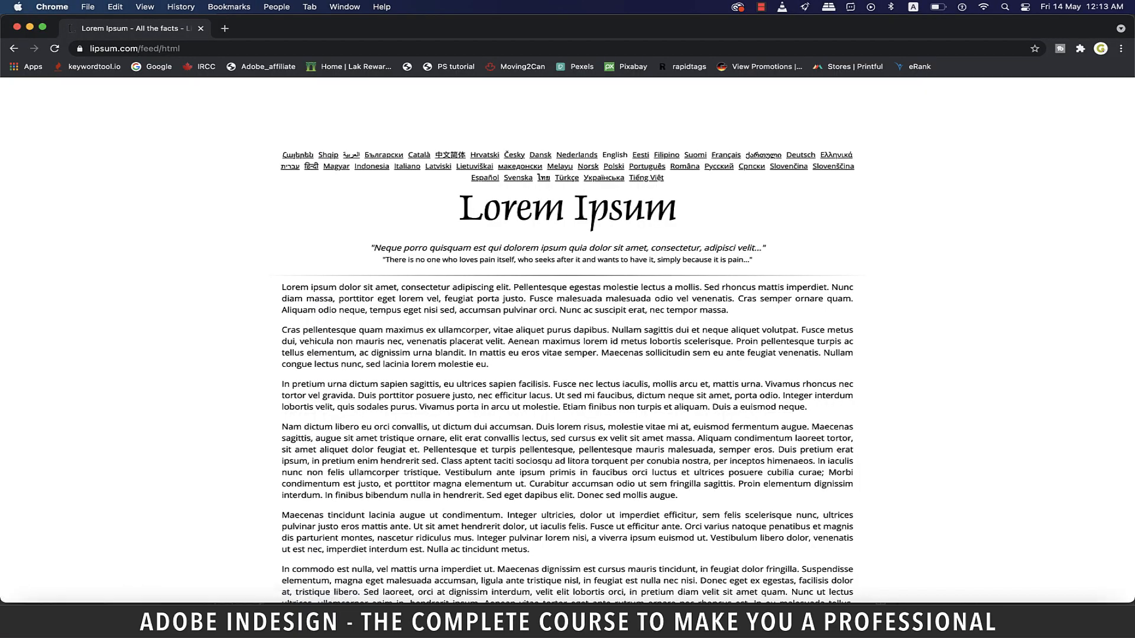
Select all the generated Lorem Ipsum paragraphs and copy them.
scroll(568, 340, down, 15)
scroll(567, 339, down, 20)
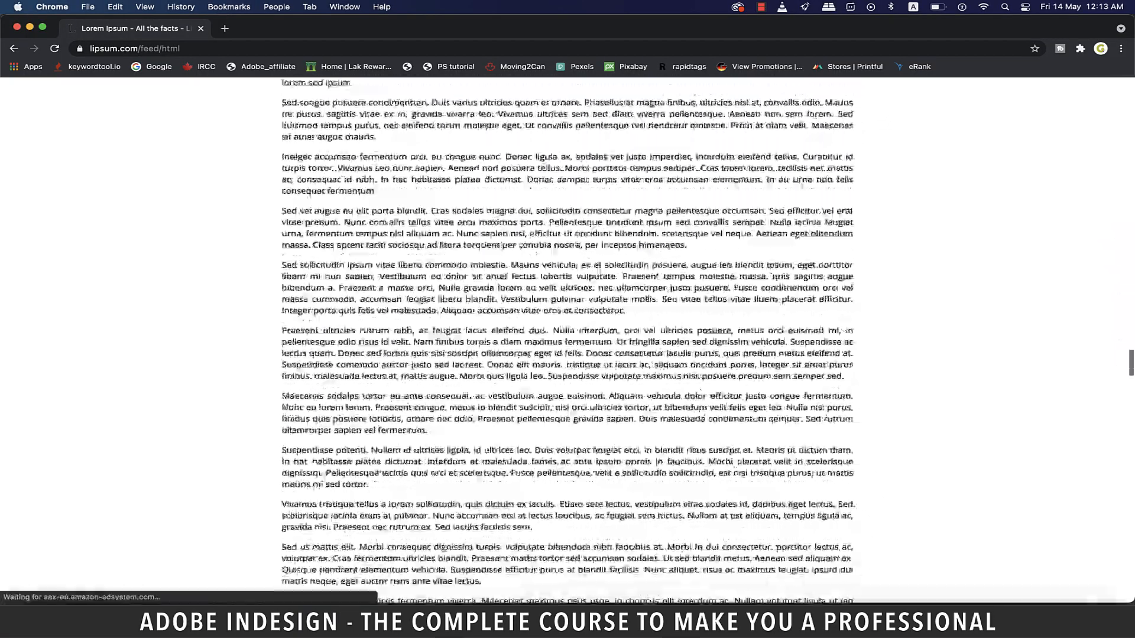
scroll(567, 340, up, 20)
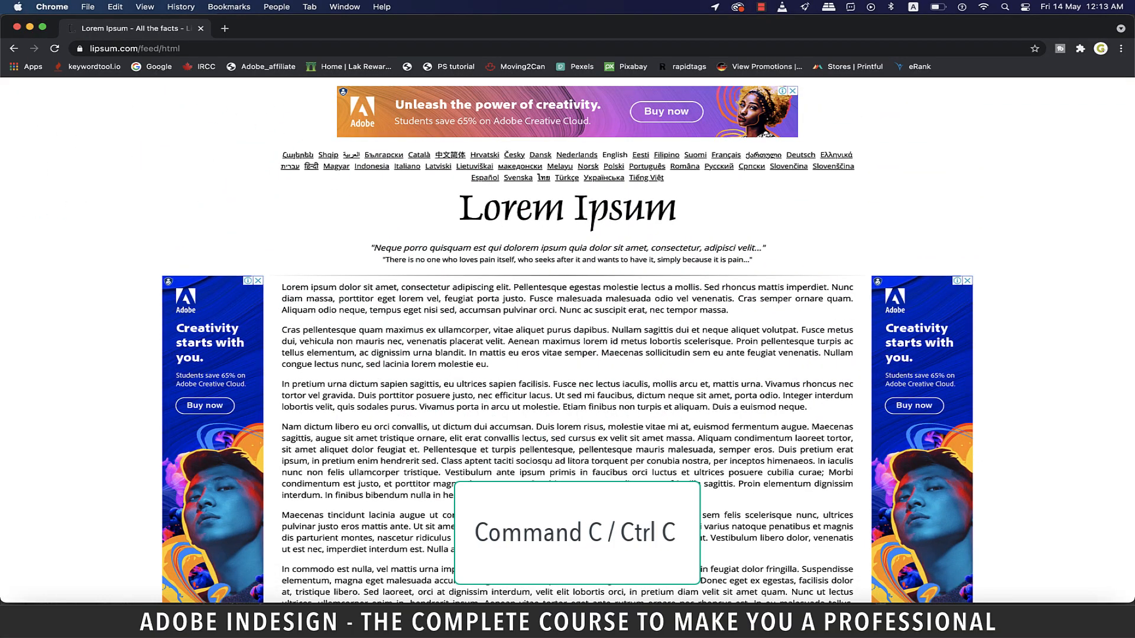
drag(282, 287, 754, 475)
right_click(680, 438)
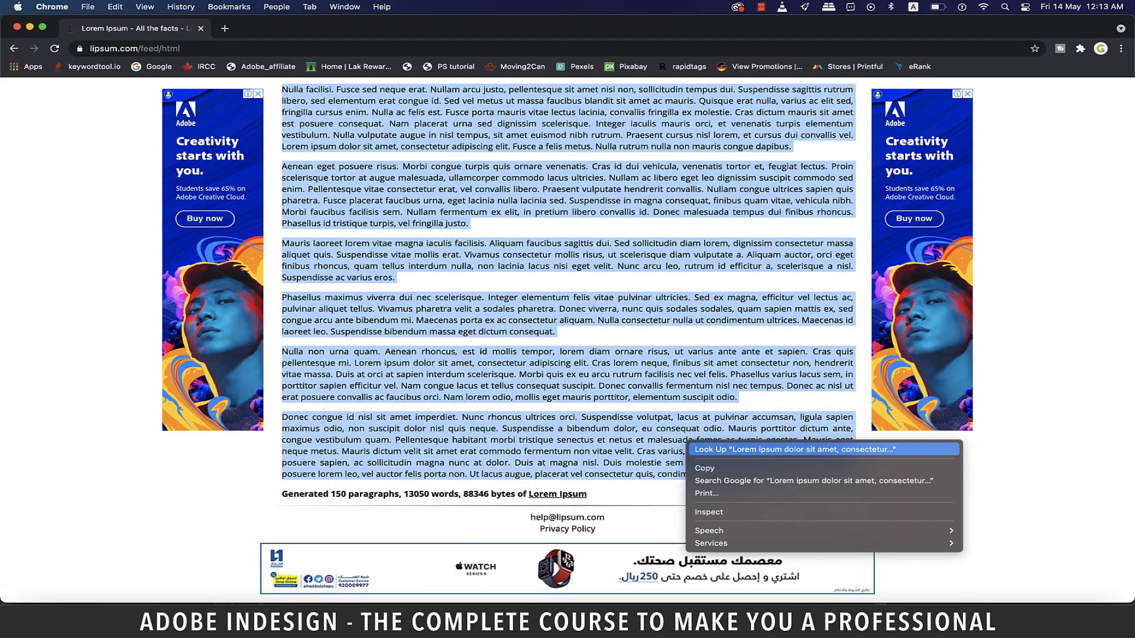
click(709, 468)
Return to InDesign and paste the copied text into the primary text frame on page 1.
click(775, 618)
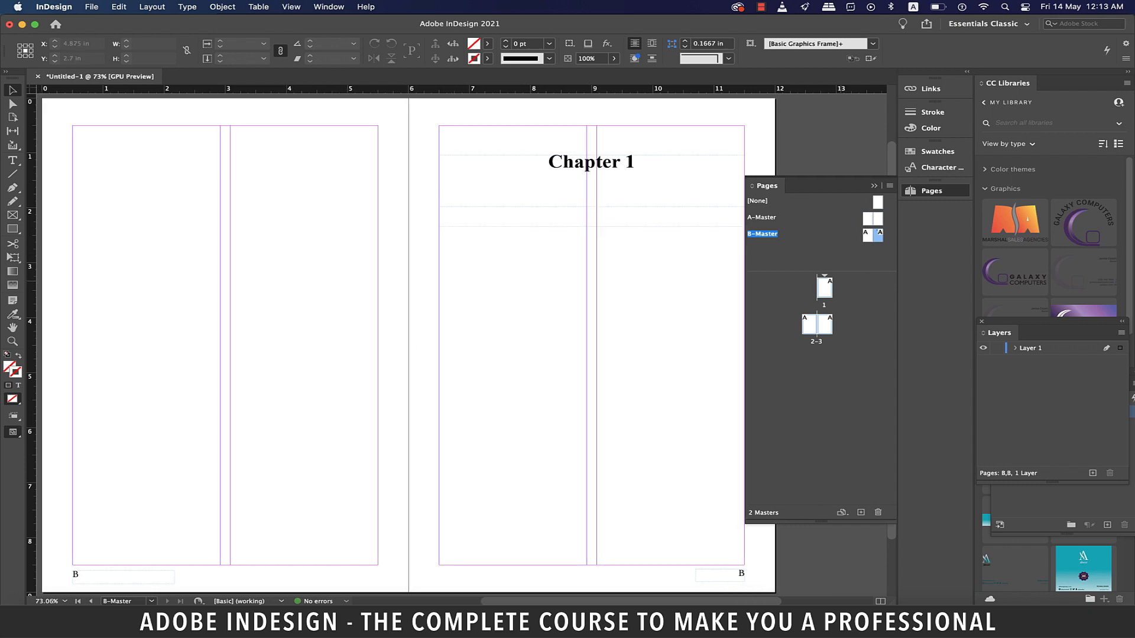
double_click(824, 288)
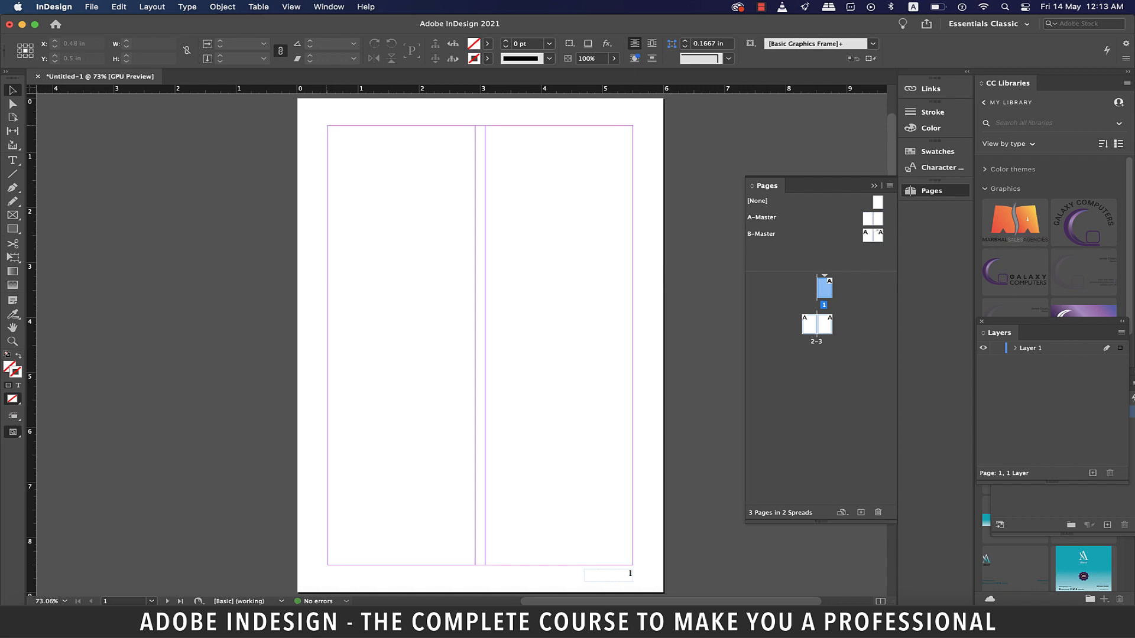
click(327, 149)
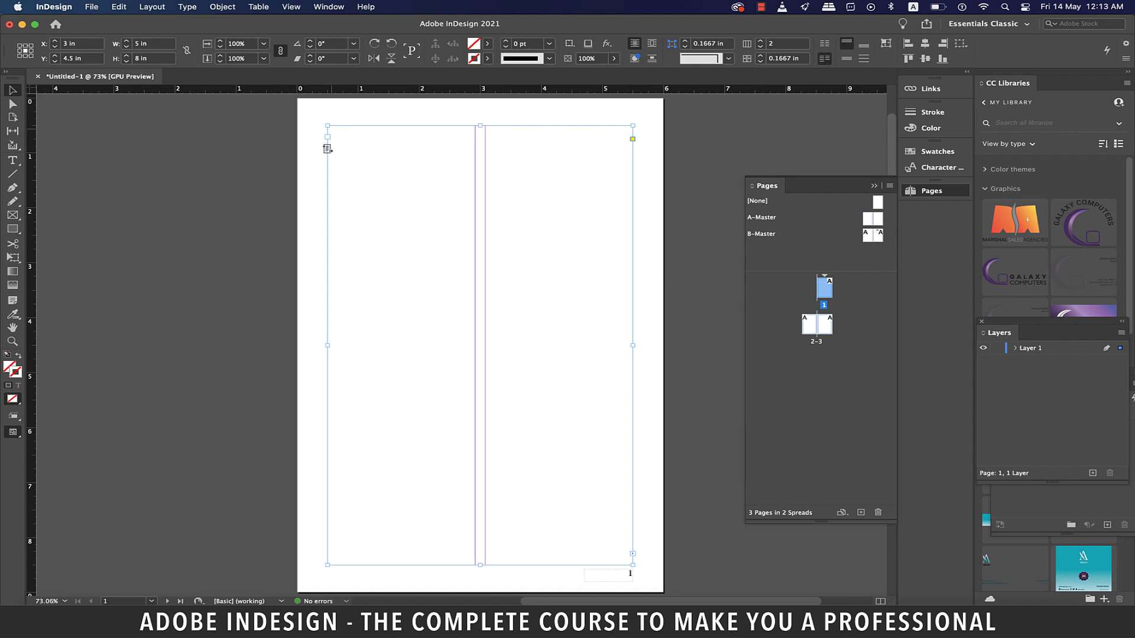
right_click(327, 149)
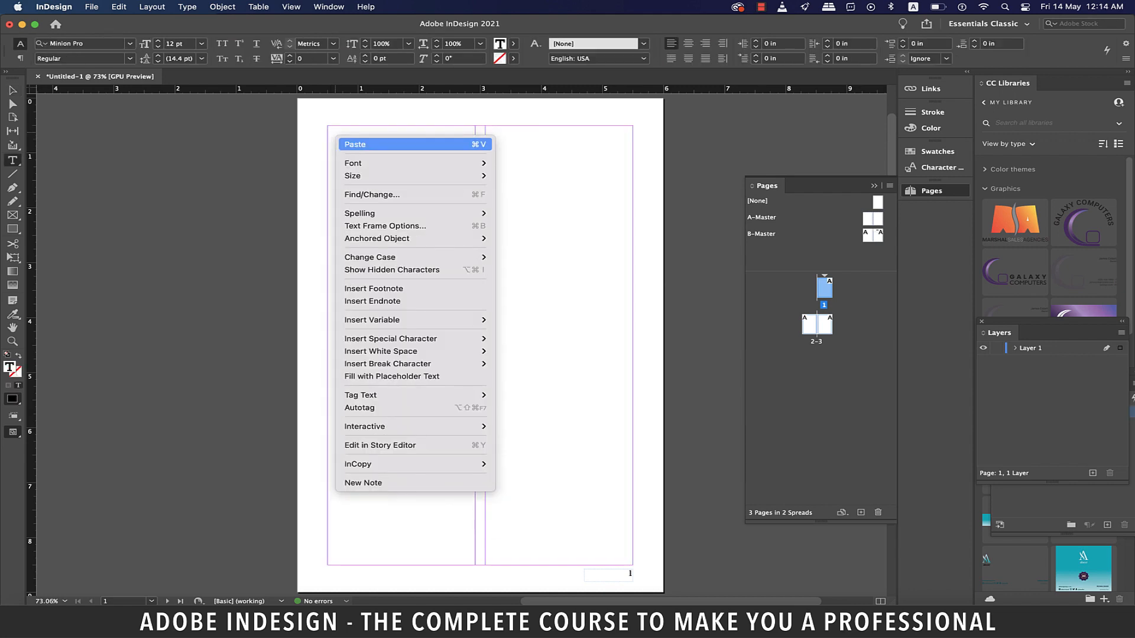
click(356, 143)
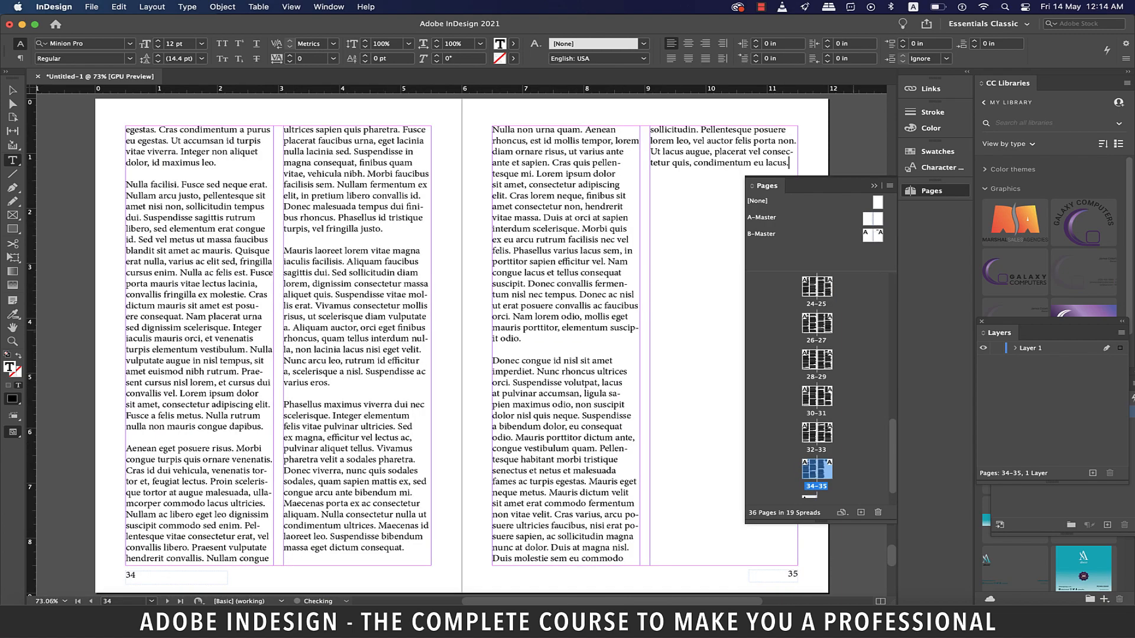
Examine the flowed text and automatic page numbers from spread 34-35 back through the document to page 1.
scroll(461, 343, up, 2)
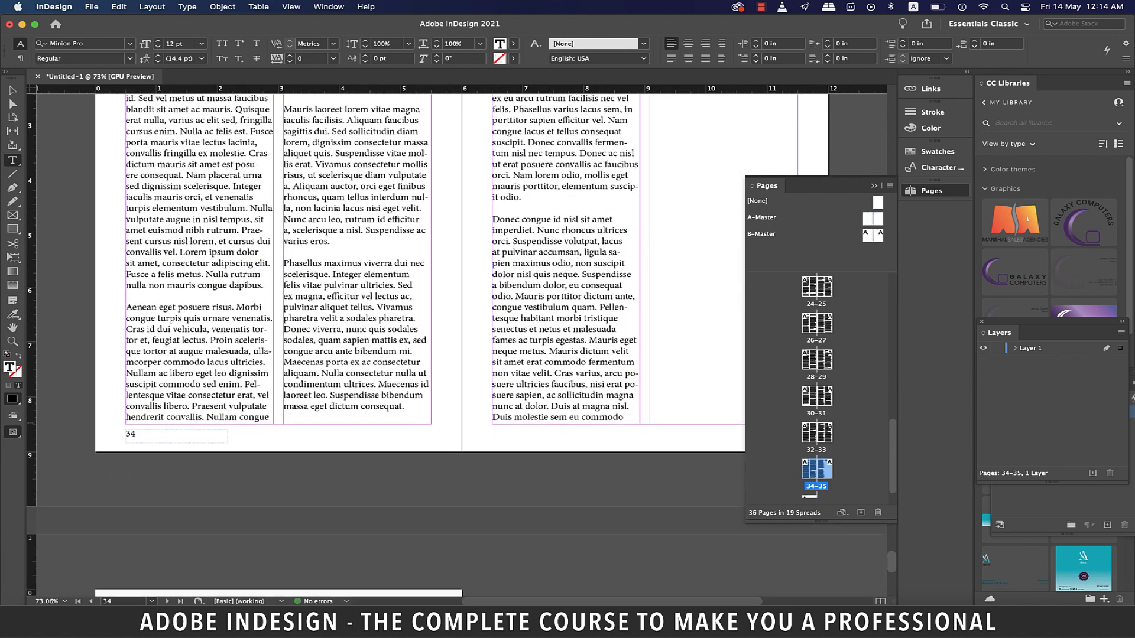
scroll(461, 343, down, 5)
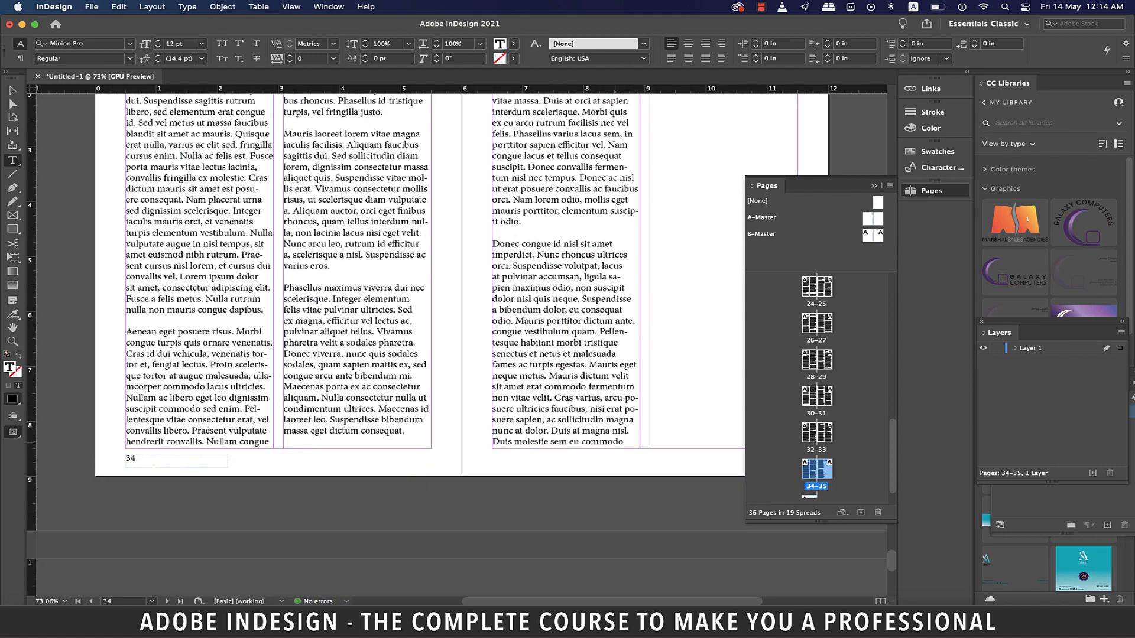
scroll(461, 284, right, 5)
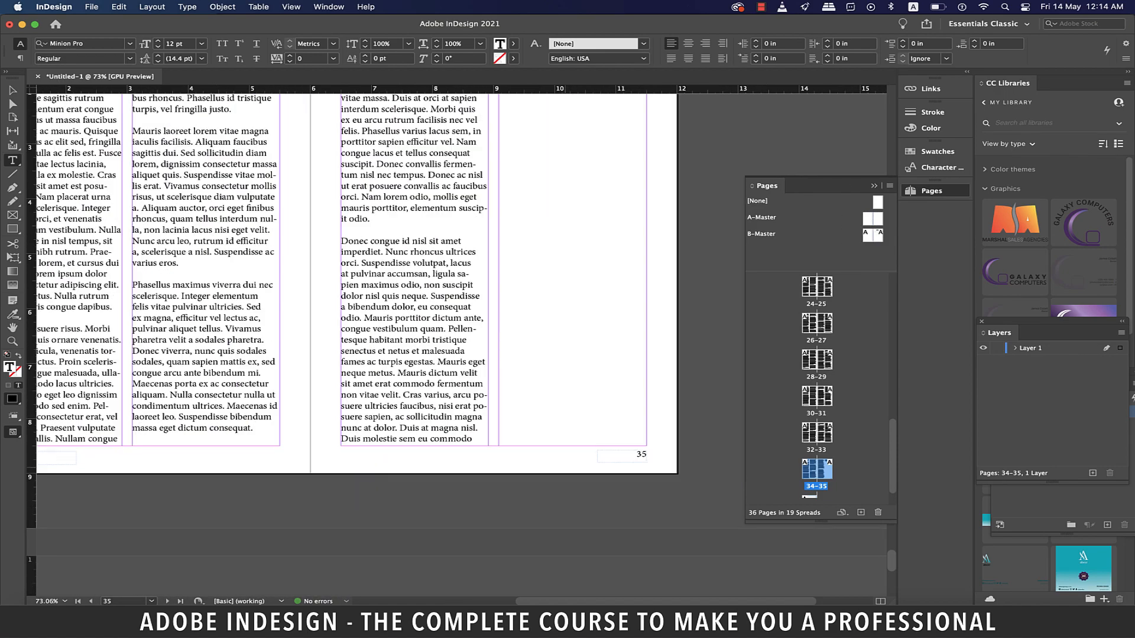
scroll(461, 342, up, 5)
scroll(461, 342, left, 4)
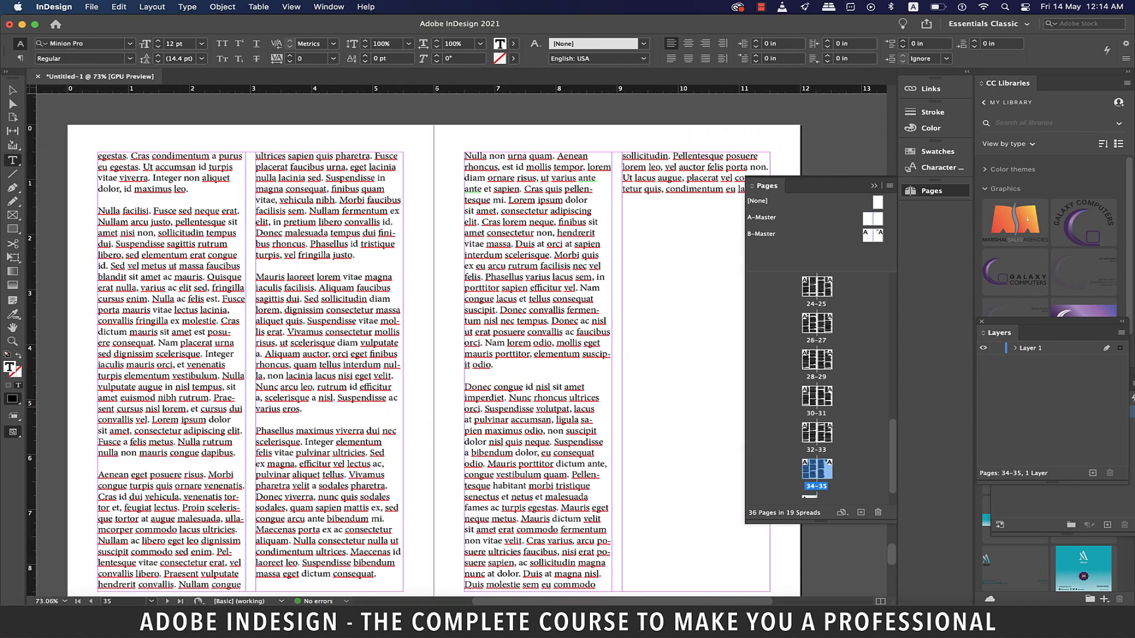
scroll(414, 343, up, 20)
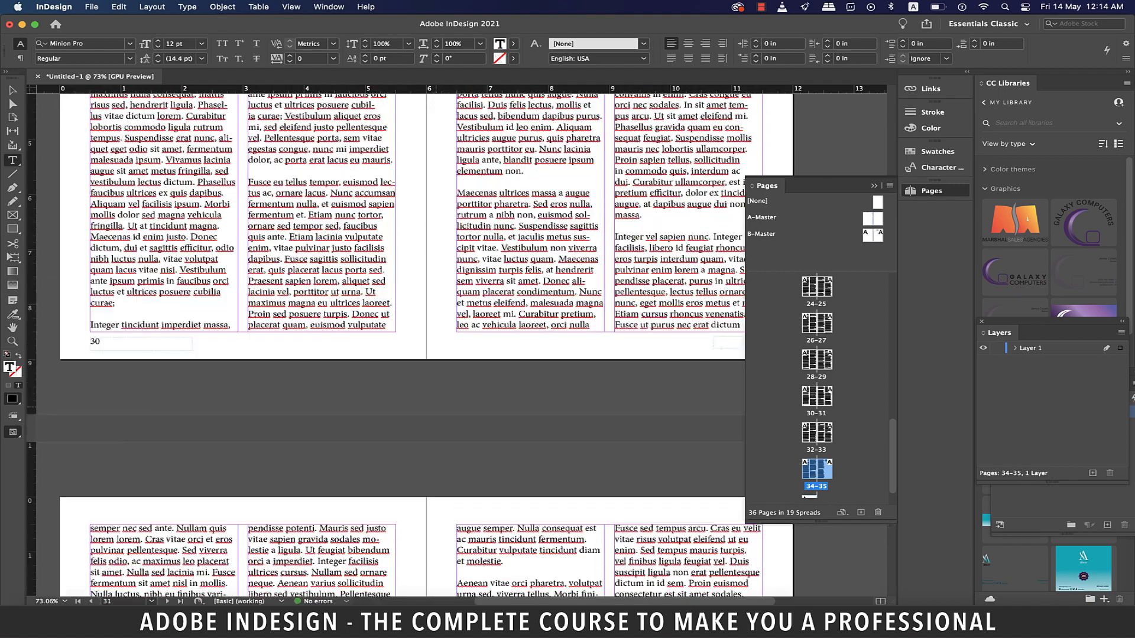
scroll(402, 343, up, 5)
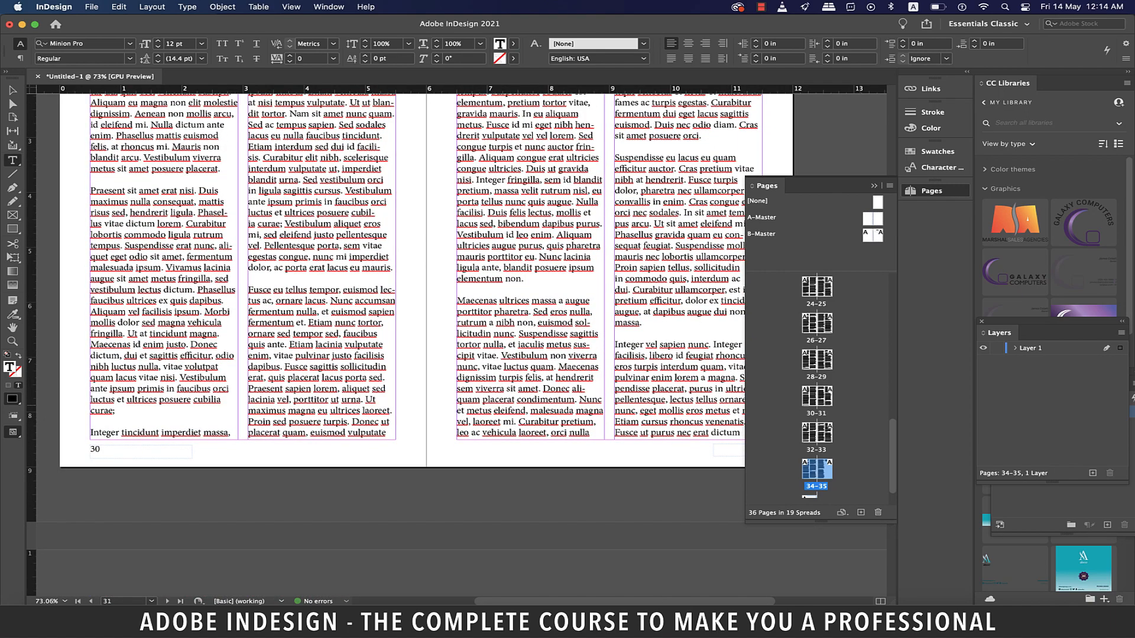
scroll(817, 385, up, 15)
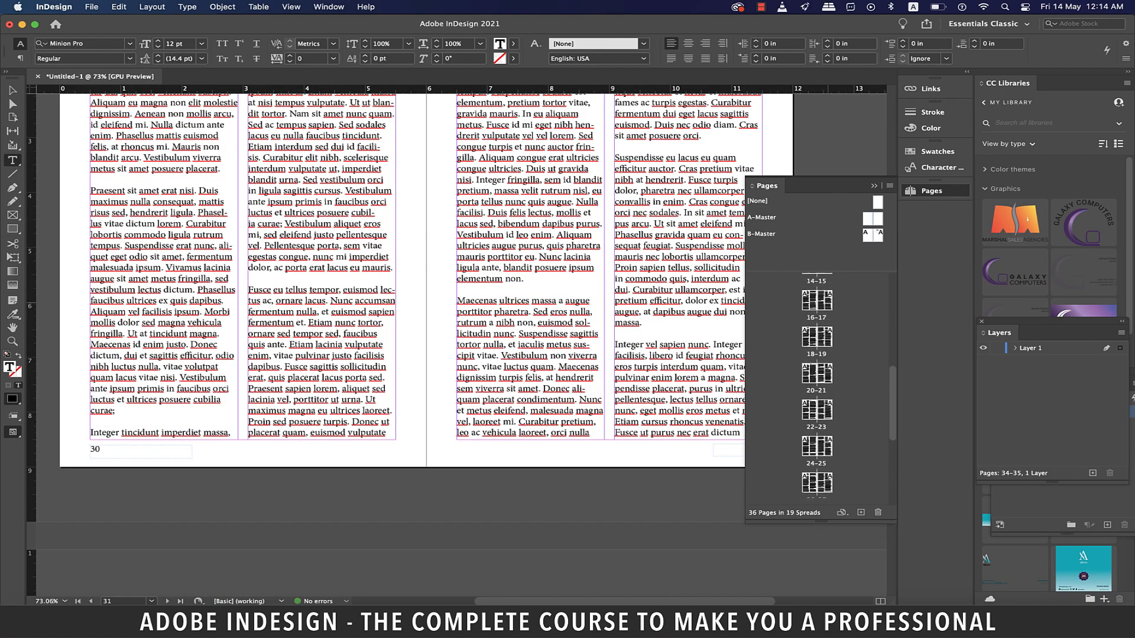
double_click(824, 288)
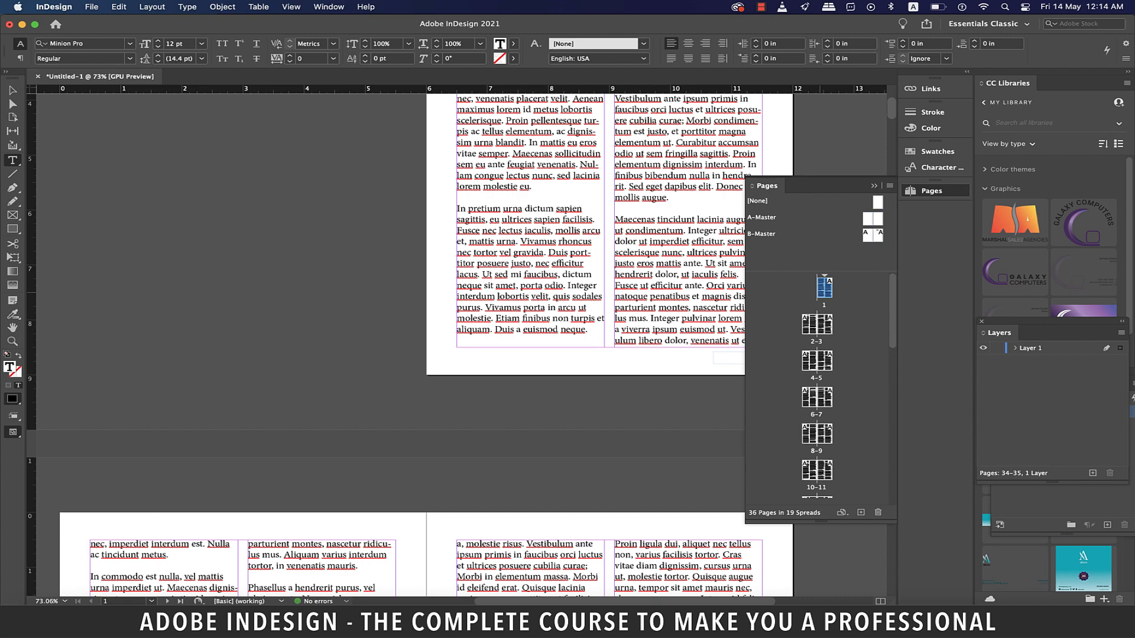
Override the master heading on page 15 and change its text to Chapter 2.
right_click(824, 294)
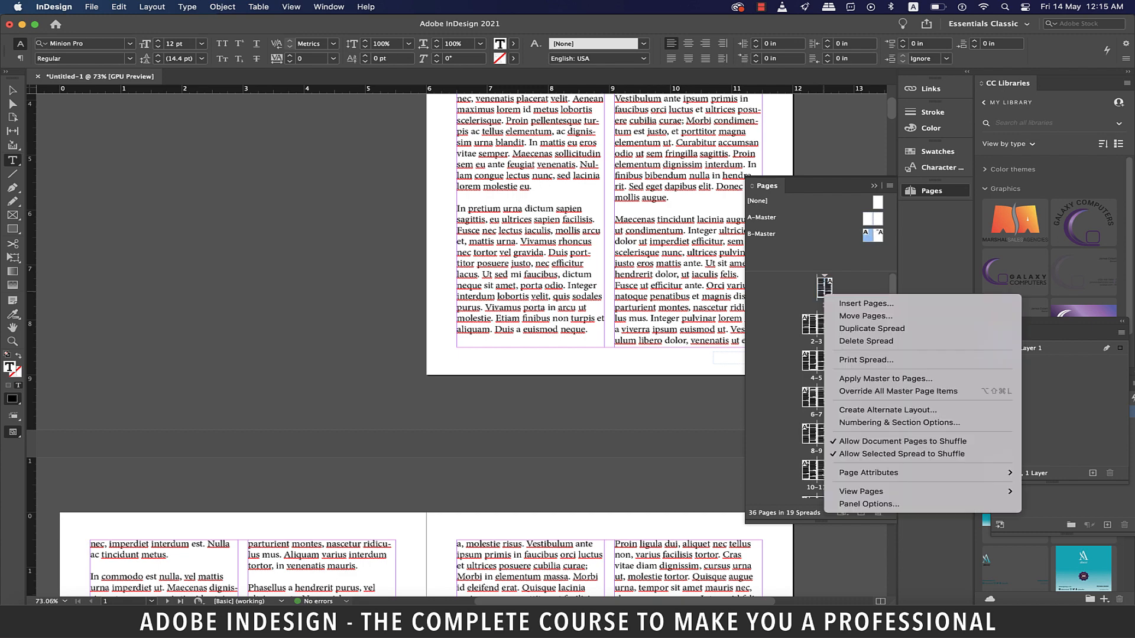
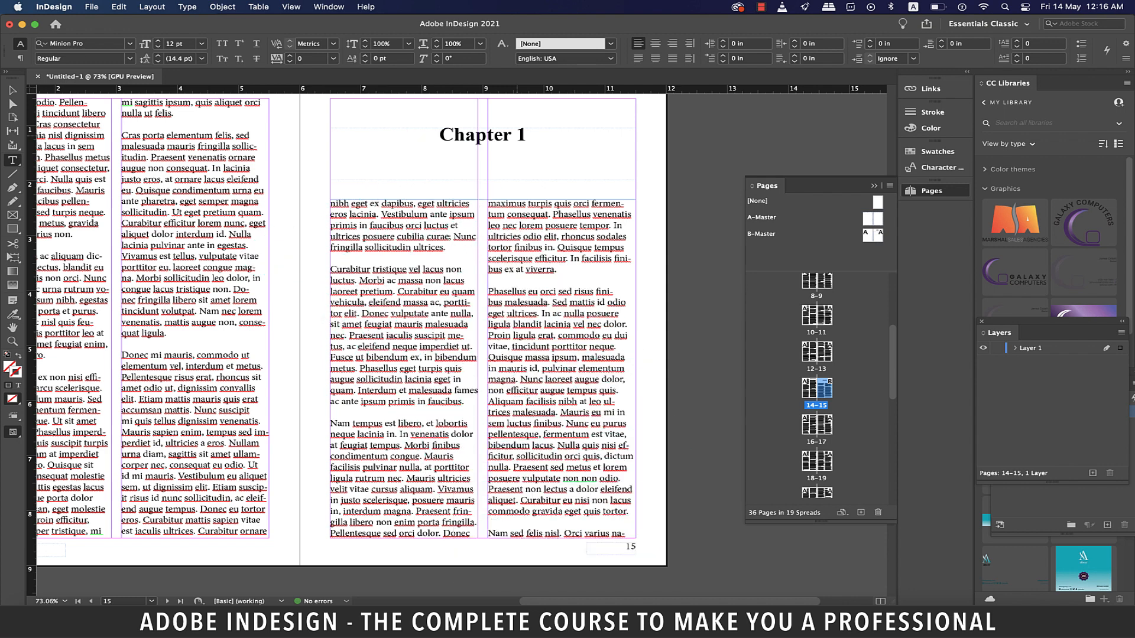
shift+super+click(518, 137)
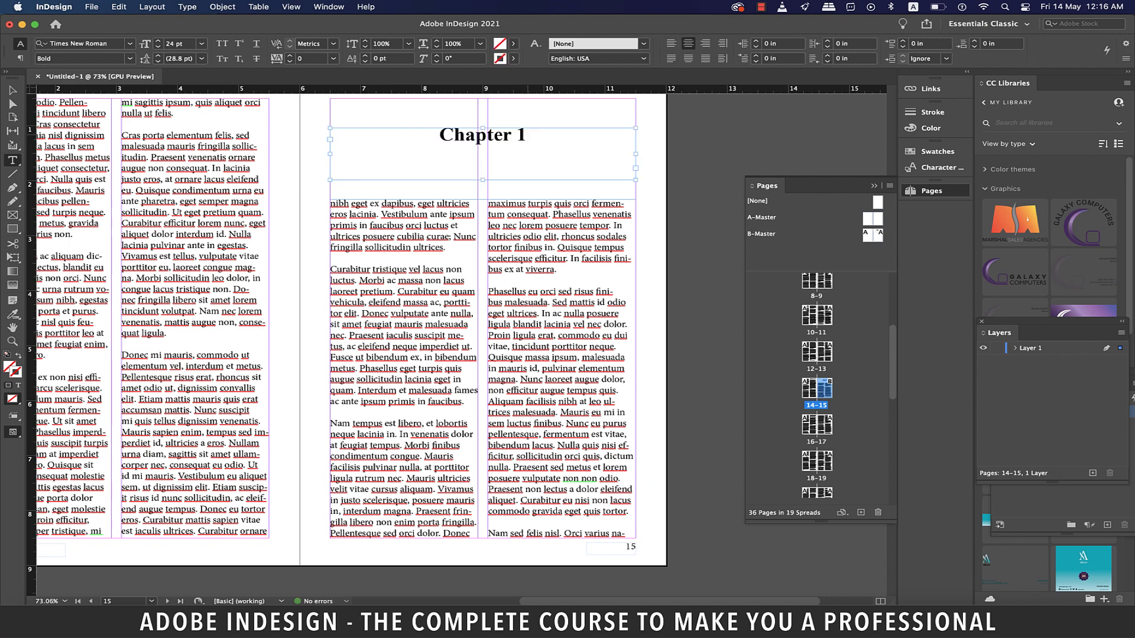
click(525, 135)
key(BackSpace)
text(2)
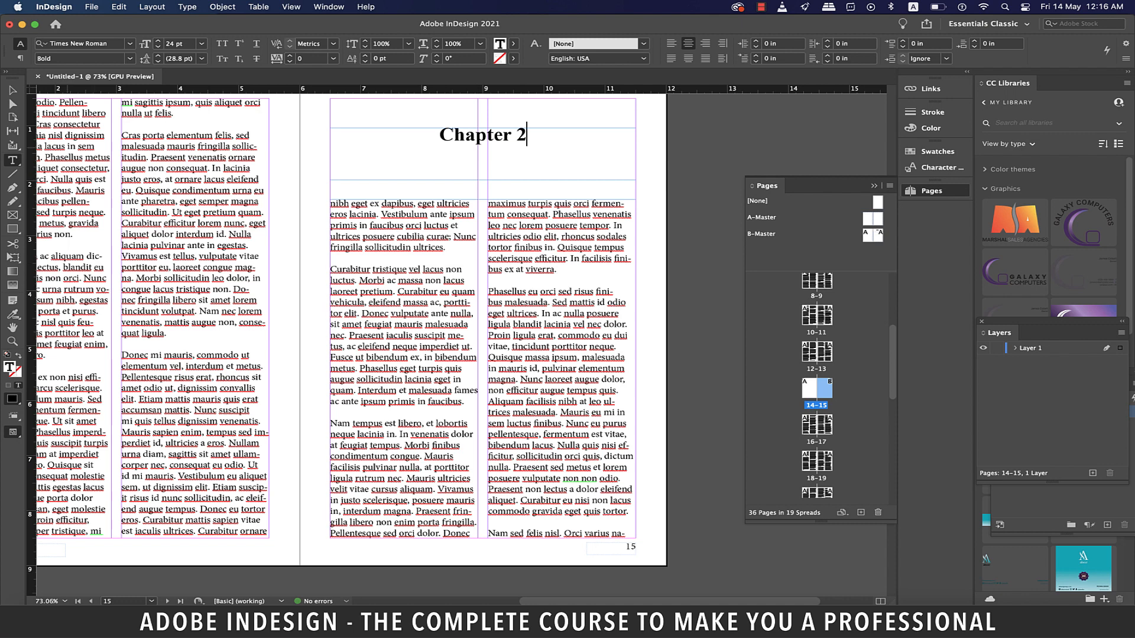
click(12, 91)
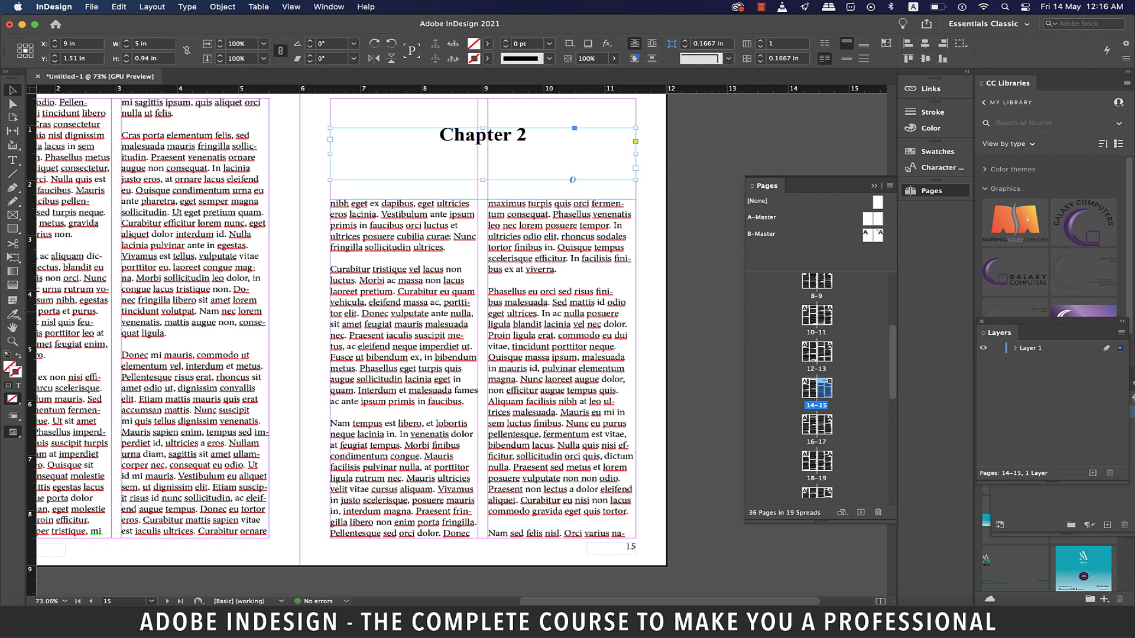
click(670, 311)
Draw a rectangular graphics frame about 2.42 in wide and 4.84 in tall in the lower second column of page 24.
scroll(522, 327, left, 2)
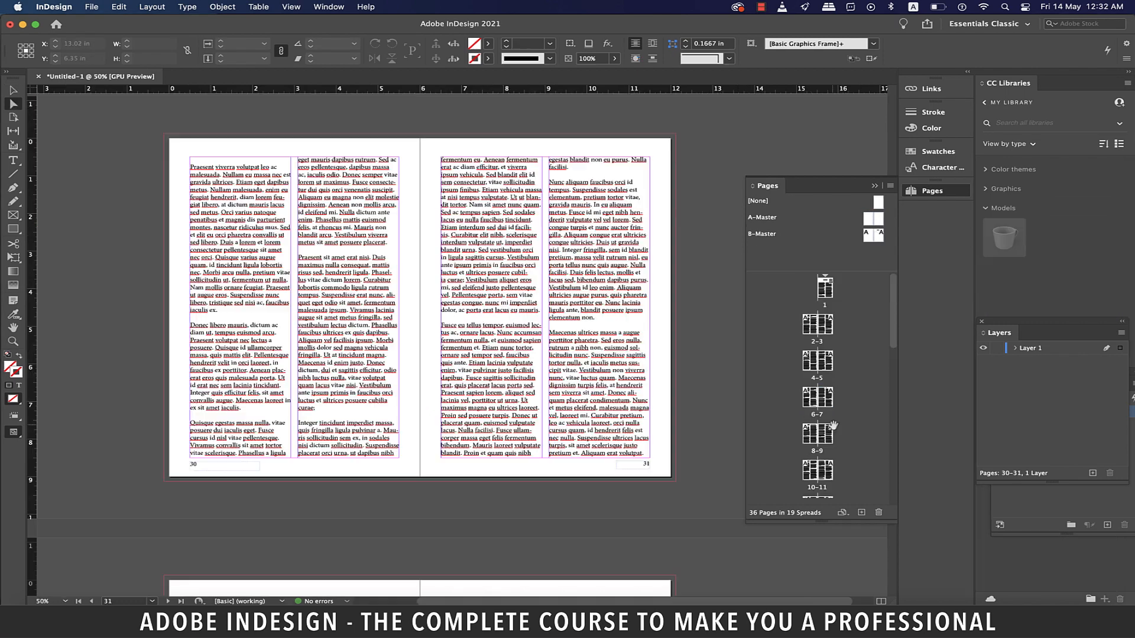
scroll(816, 414, down, 3)
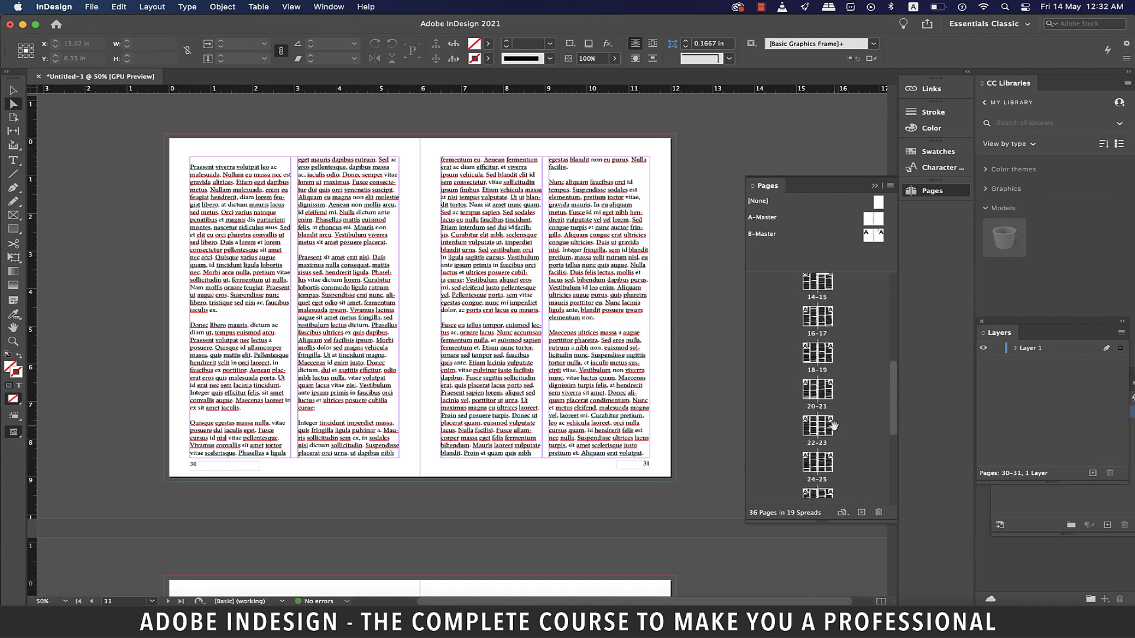
click(802, 416)
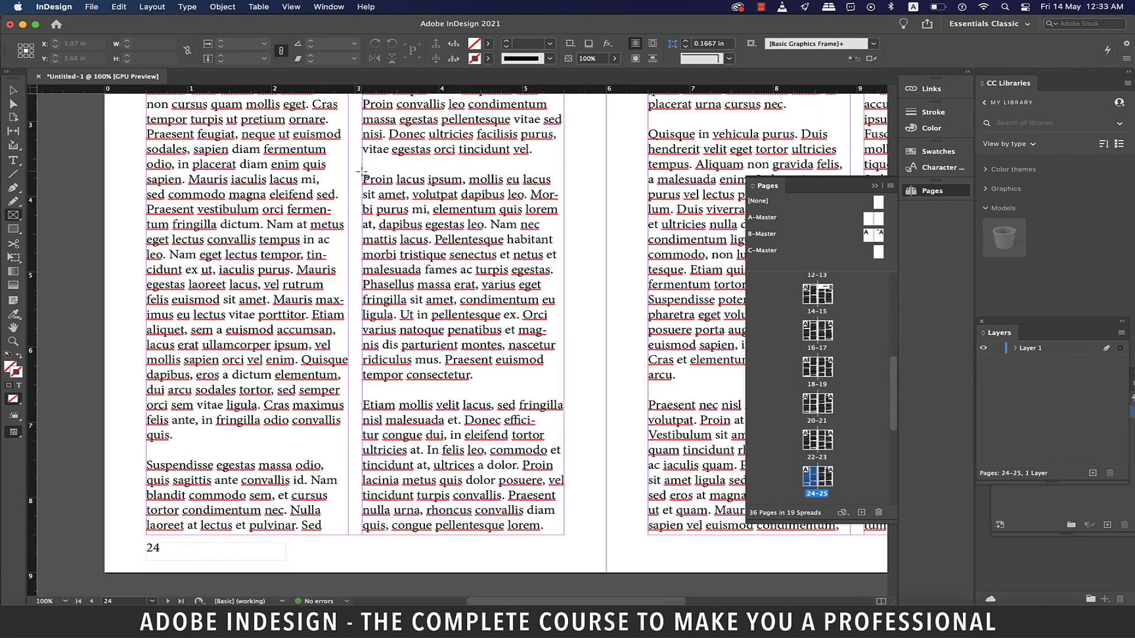
drag(362, 171, 565, 538)
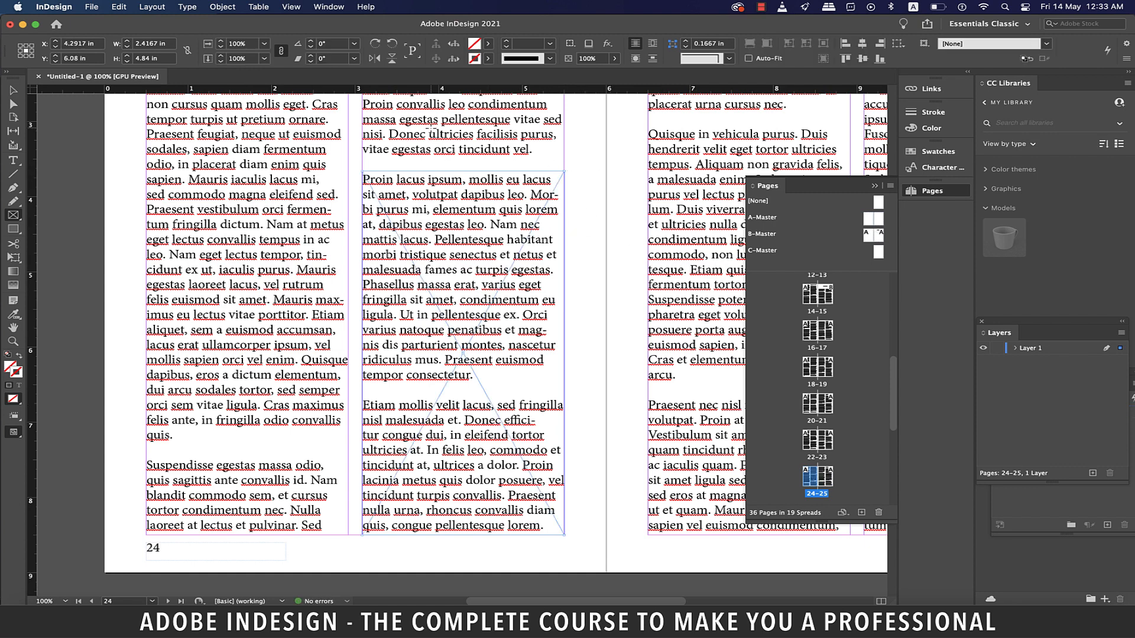
Place the forest suspension bridge photo into the graphics frame on page 24.
click(92, 6)
click(107, 173)
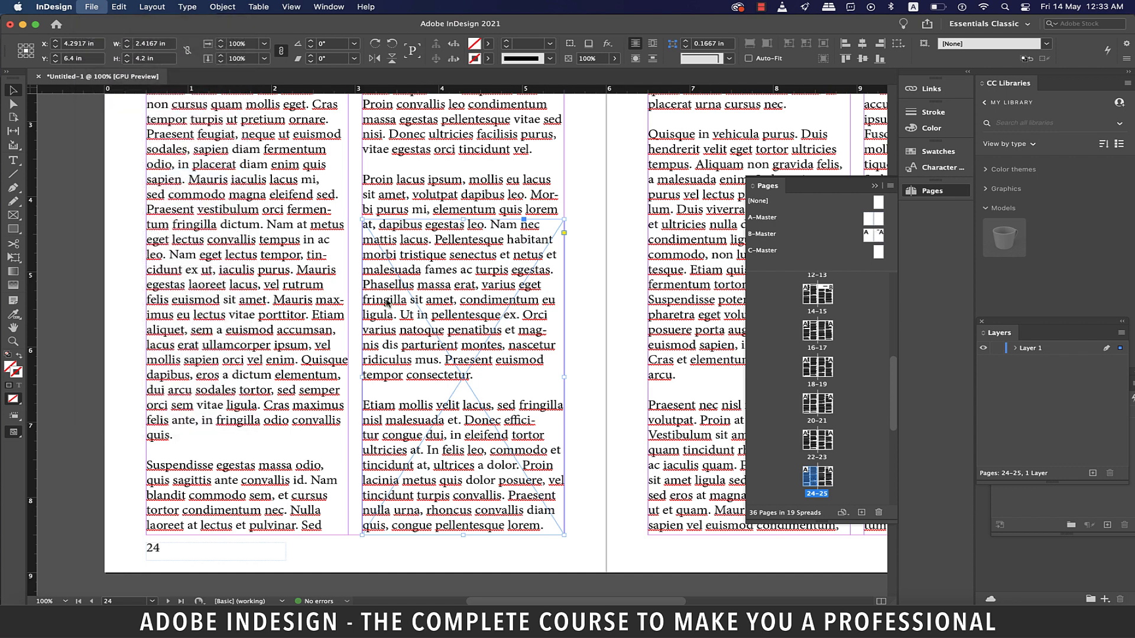
click(816, 331)
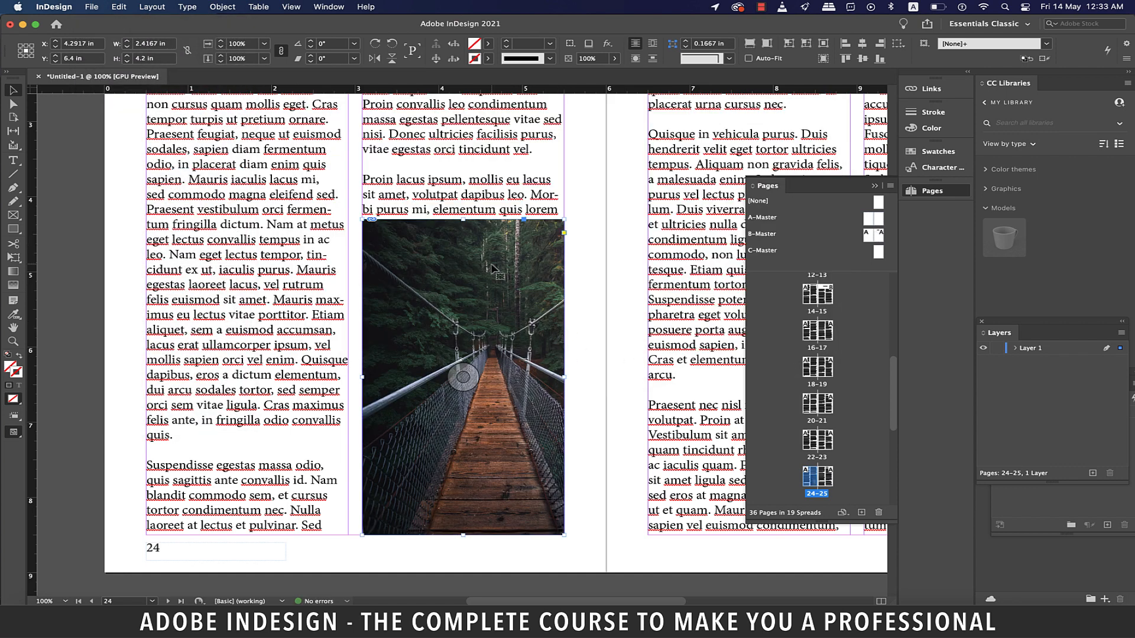
click(566, 342)
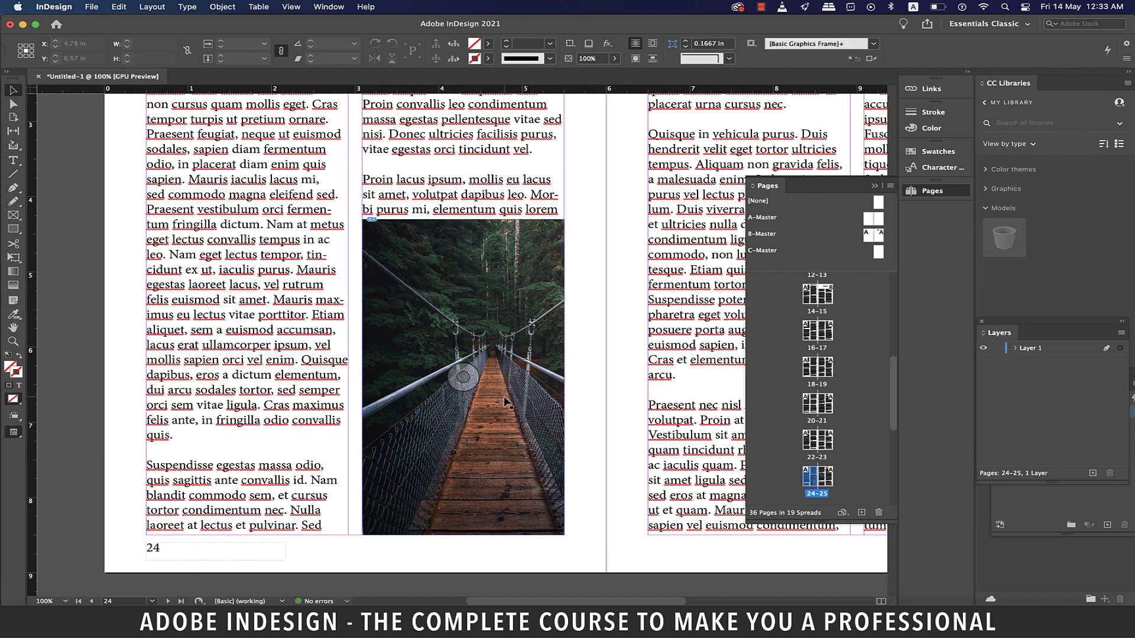
Try moving the bridge photo lower over the second column's text, and undo the move.
scroll(532, 349, down, 2)
scroll(532, 349, right, 2)
scroll(440, 358, up, 2)
scroll(440, 358, right, 3)
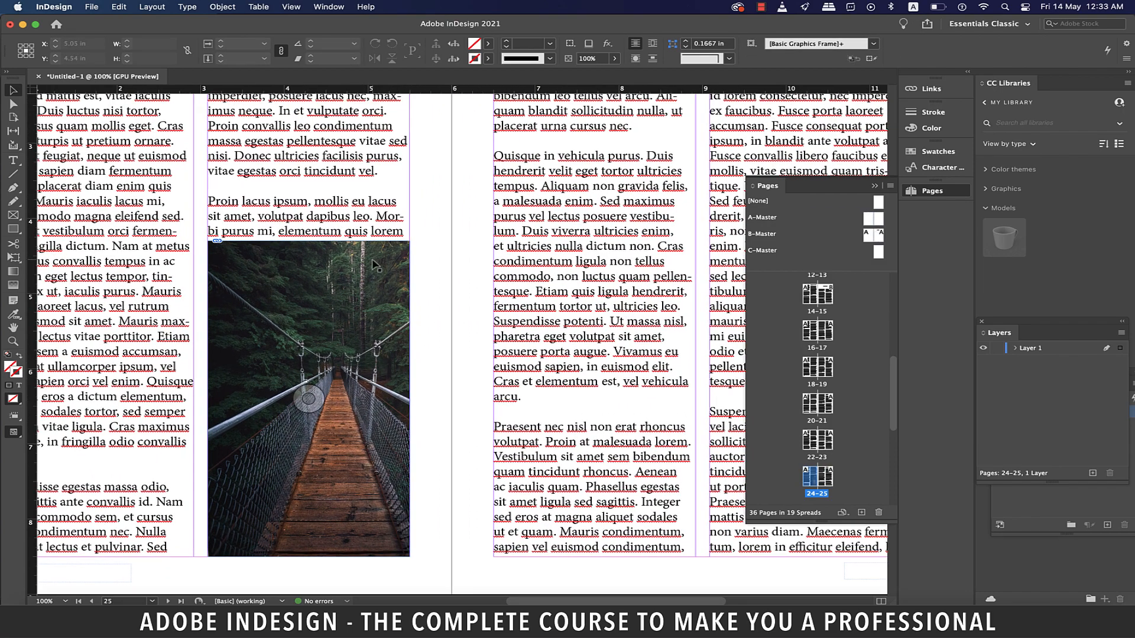
drag(373, 264, 377, 321)
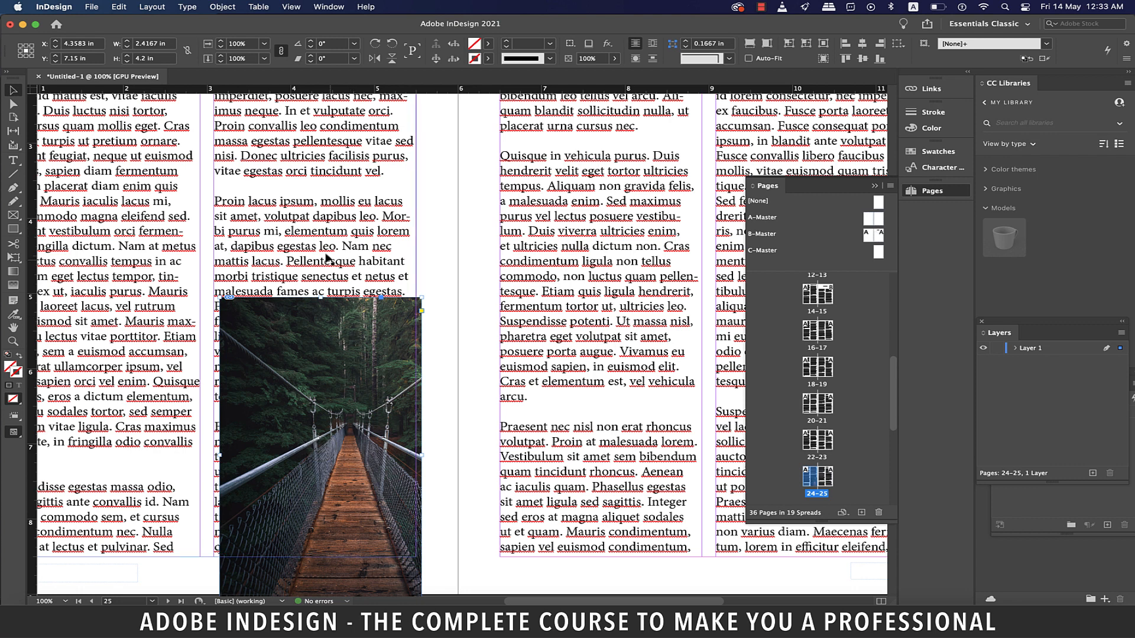
key(super+z)
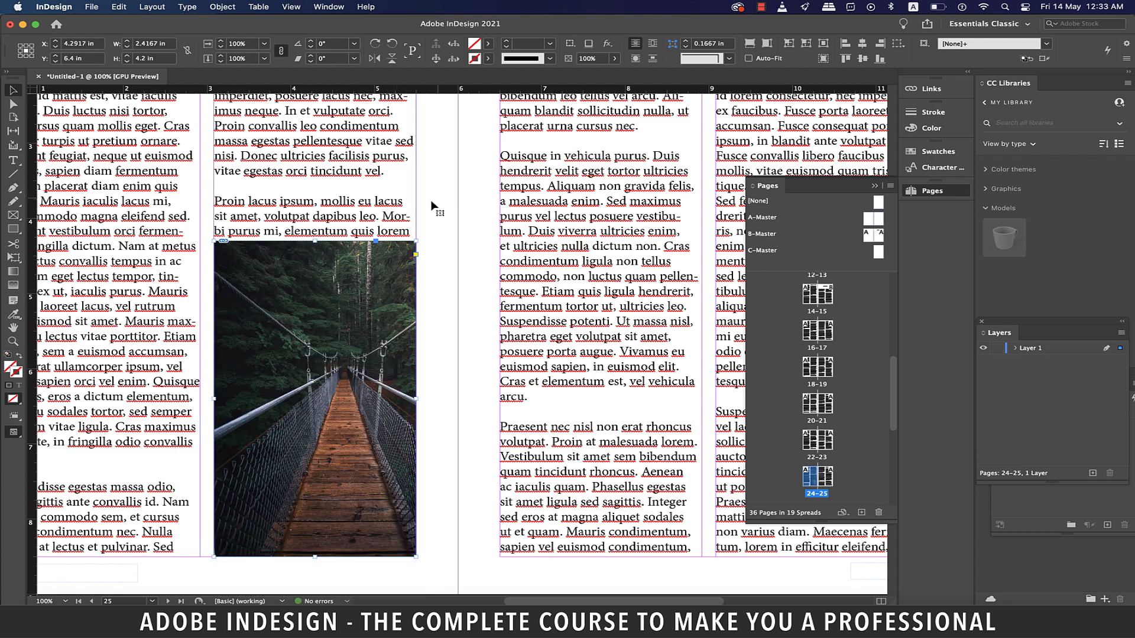
Show the text wrap settings and wrap the text around the bridge photo's bounding box.
click(328, 7)
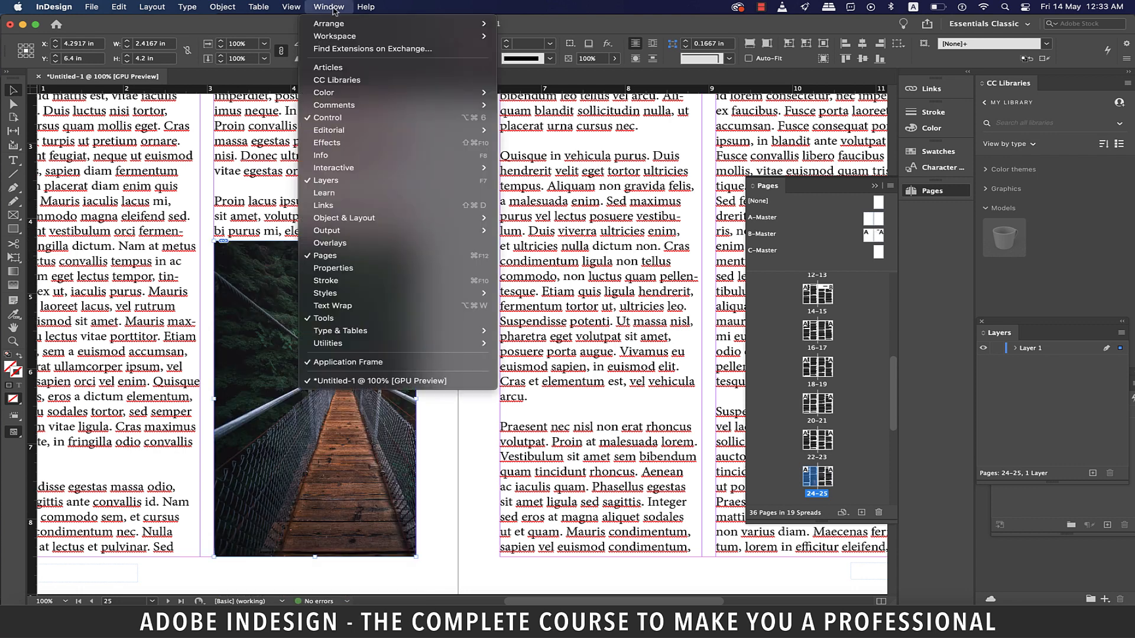
click(347, 306)
drag(190, 142, 583, 377)
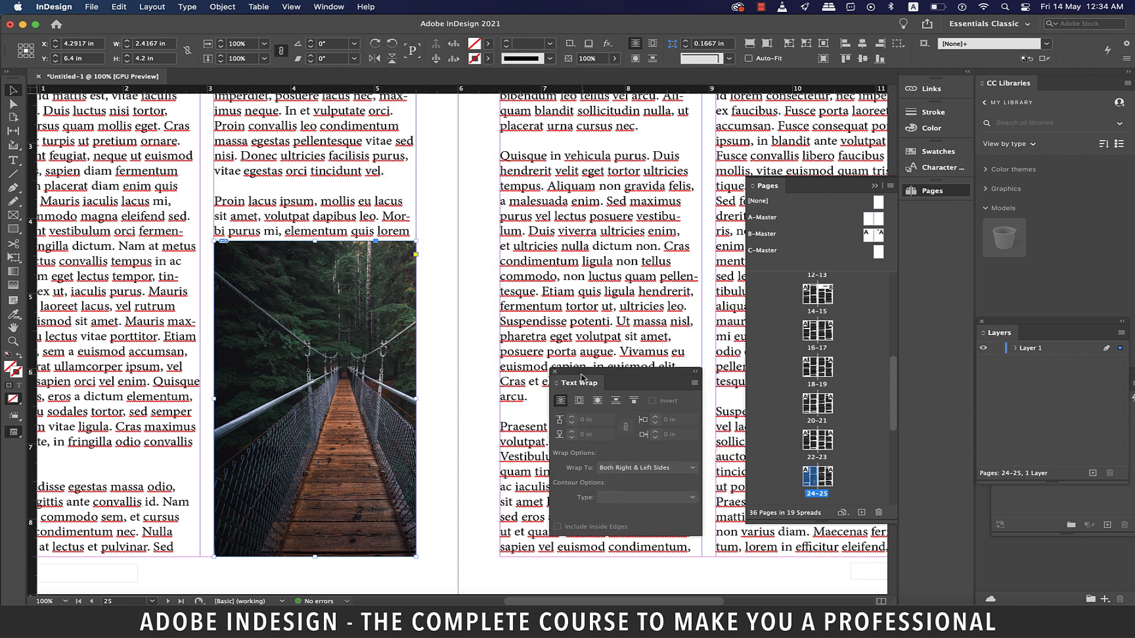
scroll(512, 369, down, 2)
scroll(512, 369, up, 1)
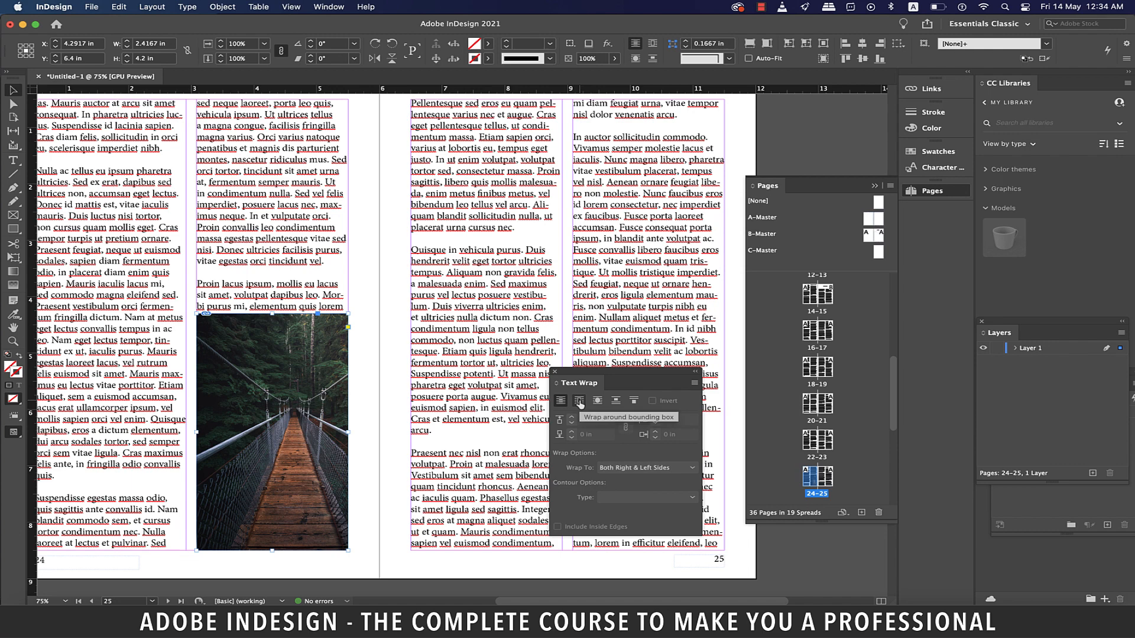
click(579, 402)
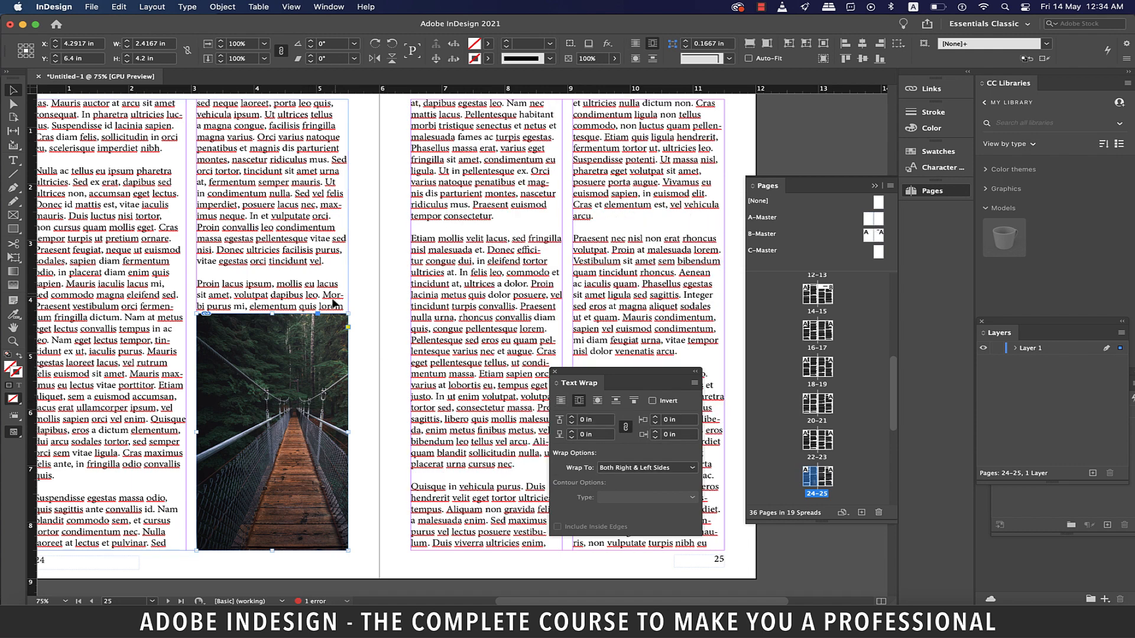
mouse_move(244, 318)
mouse_down()
mouse_move(242, 373)
mouse_move(277, 402)
mouse_move(297, 384)
mouse_move(315, 445)
mouse_move(329, 451)
mouse_move(313, 458)
mouse_move(296, 408)
mouse_move(269, 381)
mouse_move(277, 406)
mouse_up()
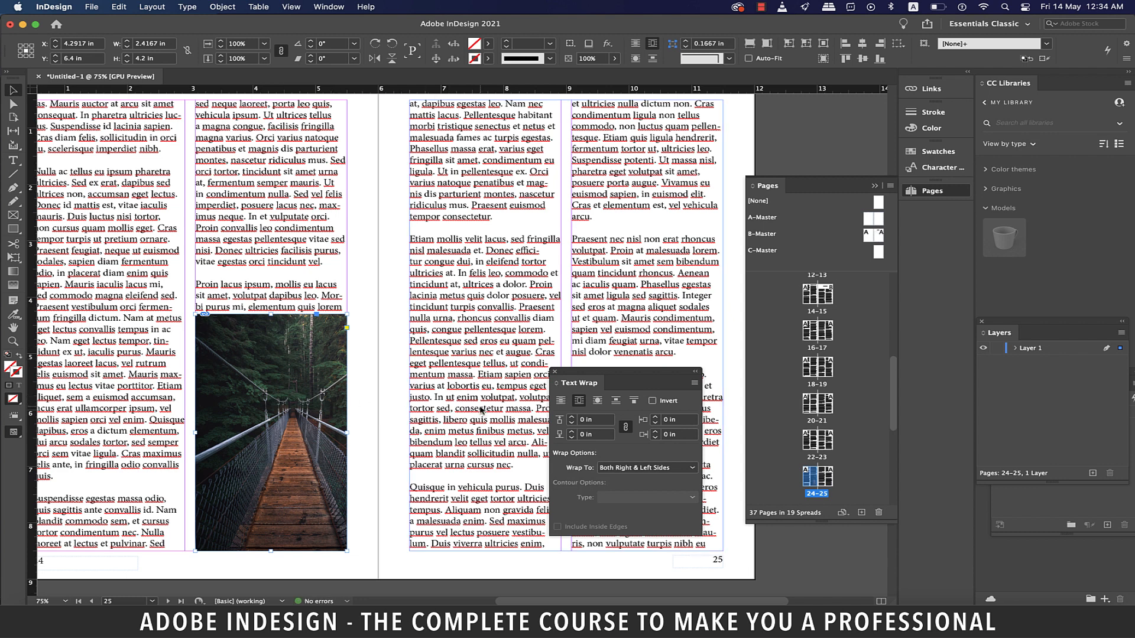
Set the photo's wrap offsets to 0.125 in, with the bottom unlinked at 0 in, and move the photo up to Y 4.46 in.
click(572, 416)
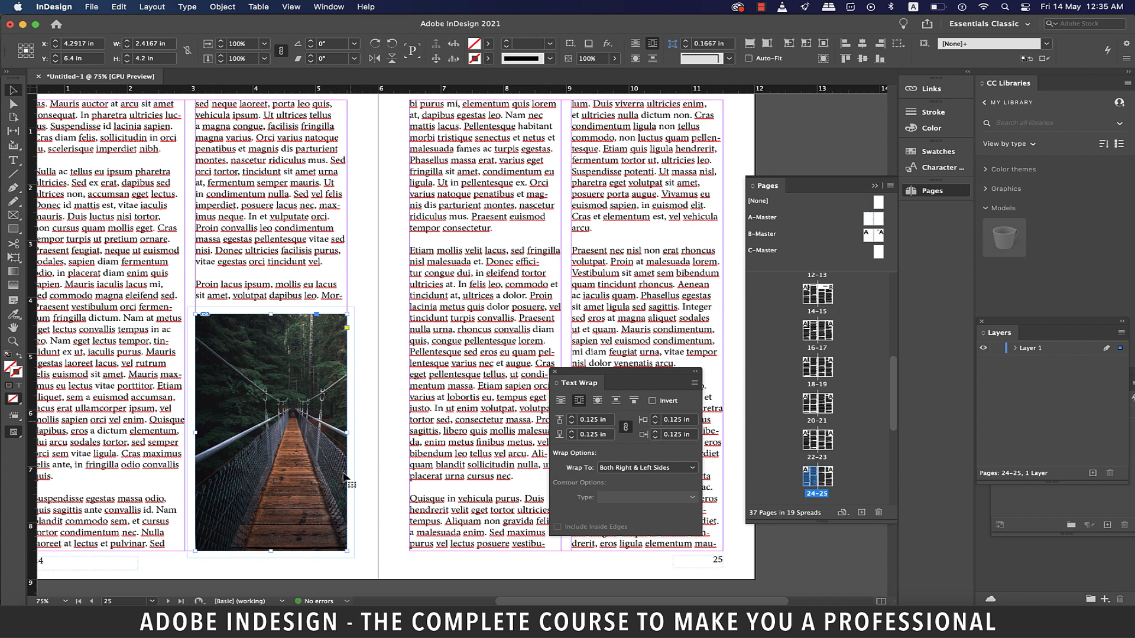
drag(345, 478, 345, 368)
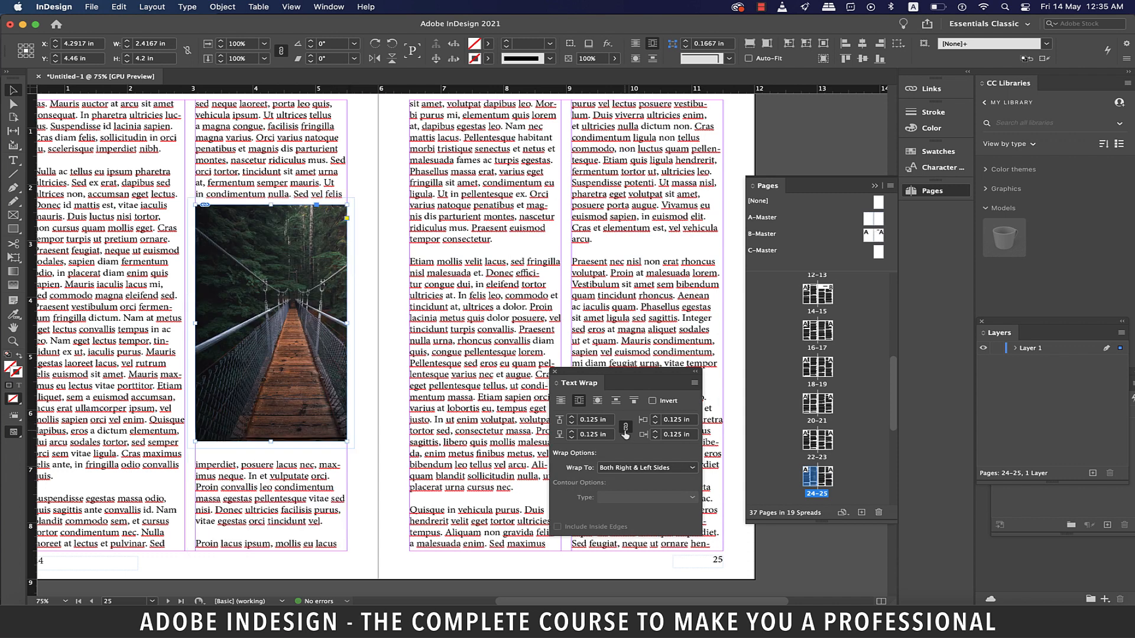
click(626, 427)
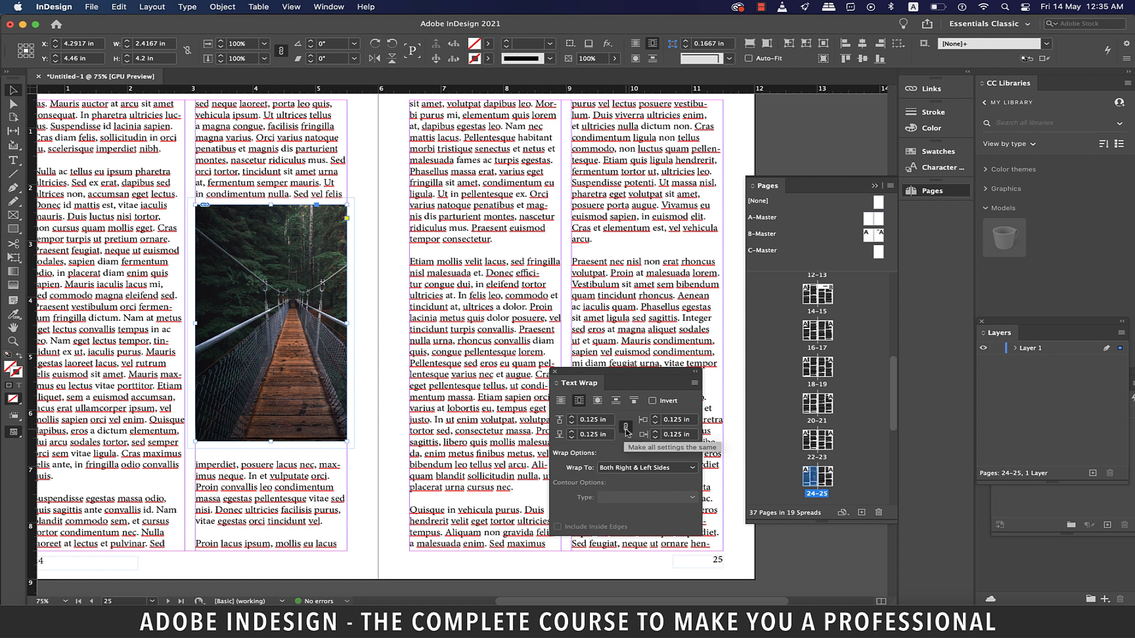
click(572, 439)
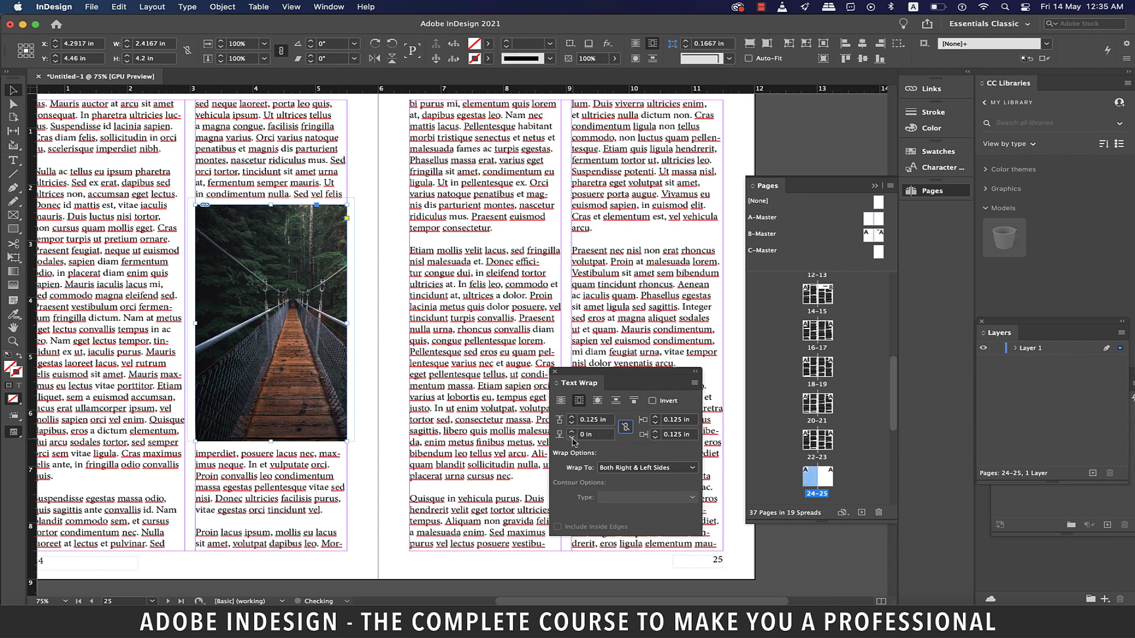
Enlarge the photo frame to 5 x 6.14 in across both columns of page 24 and fit the content to the frame.
drag(398, 376, 289, 450)
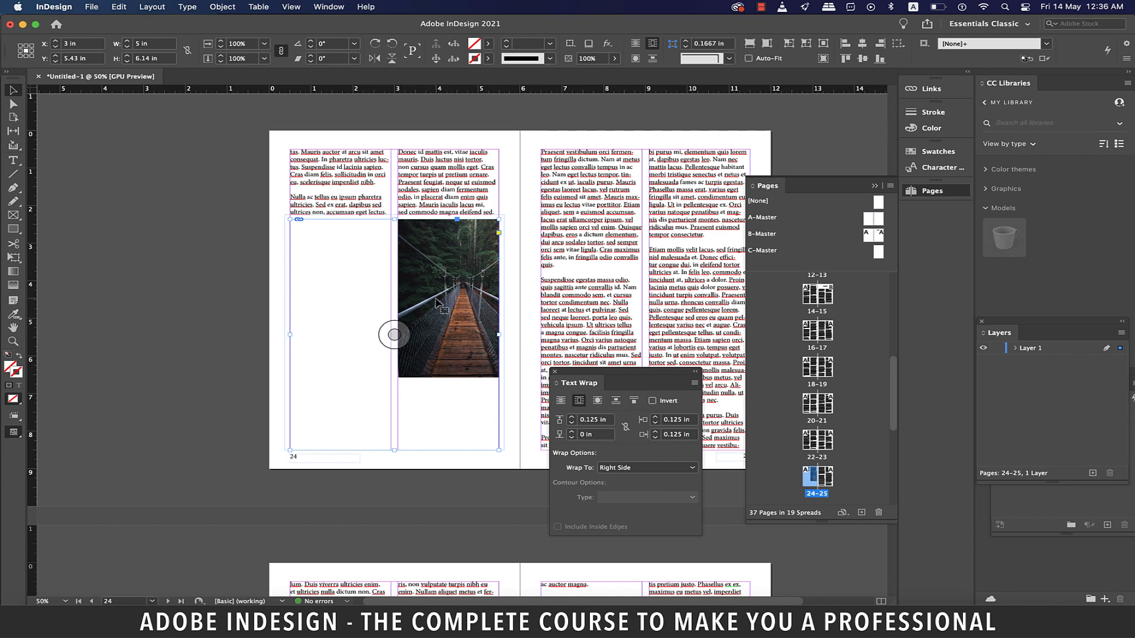
right_click(376, 274)
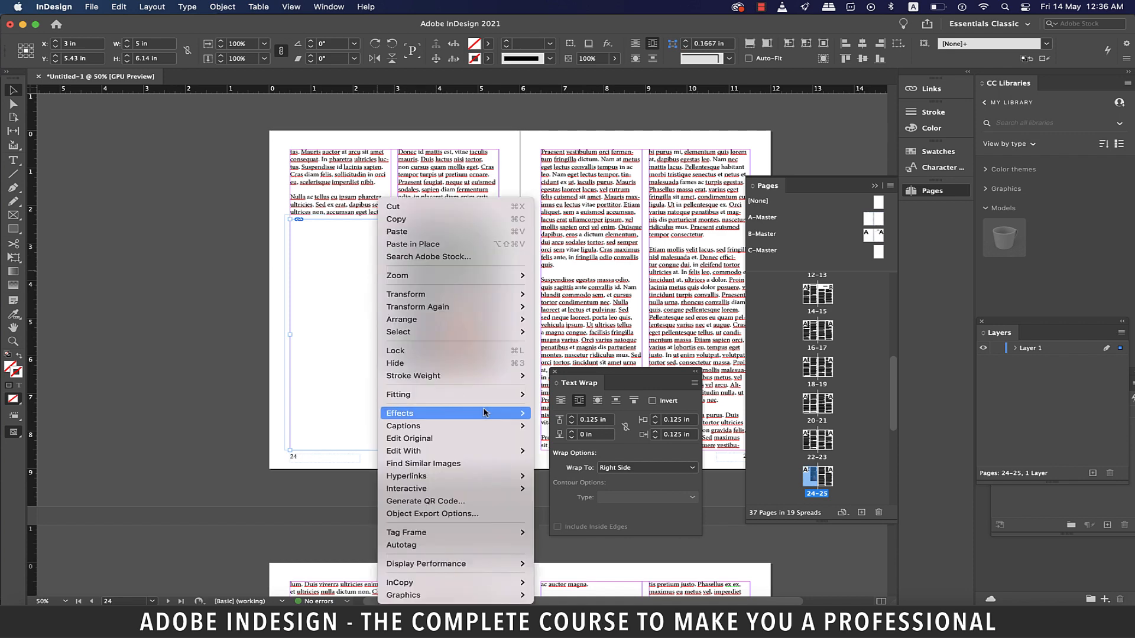
mouse_move(478, 397)
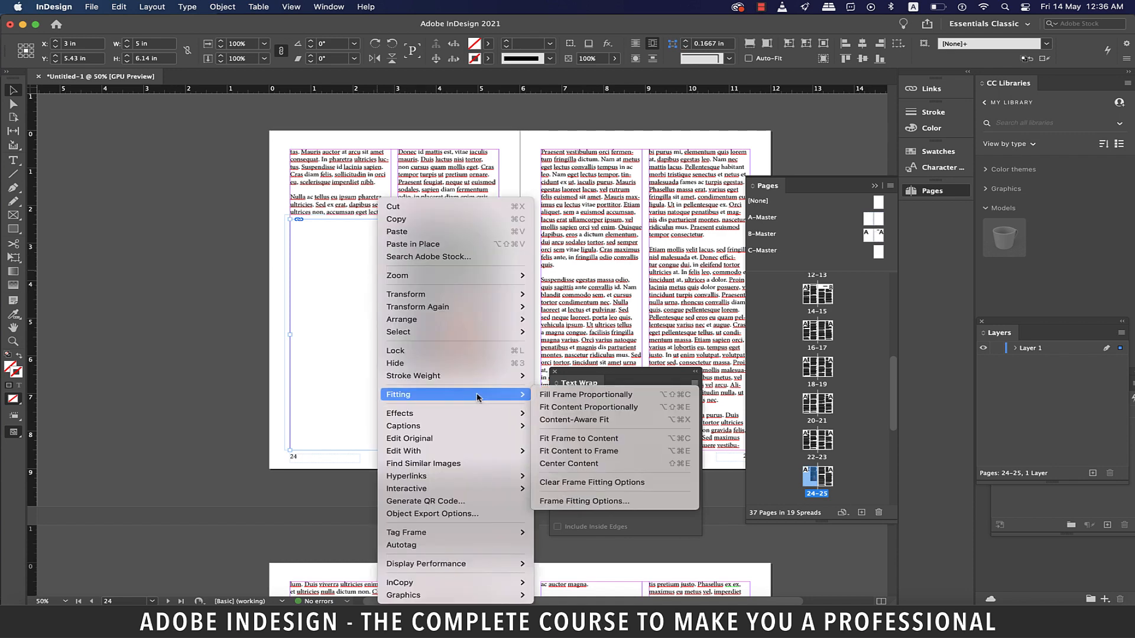
click(593, 450)
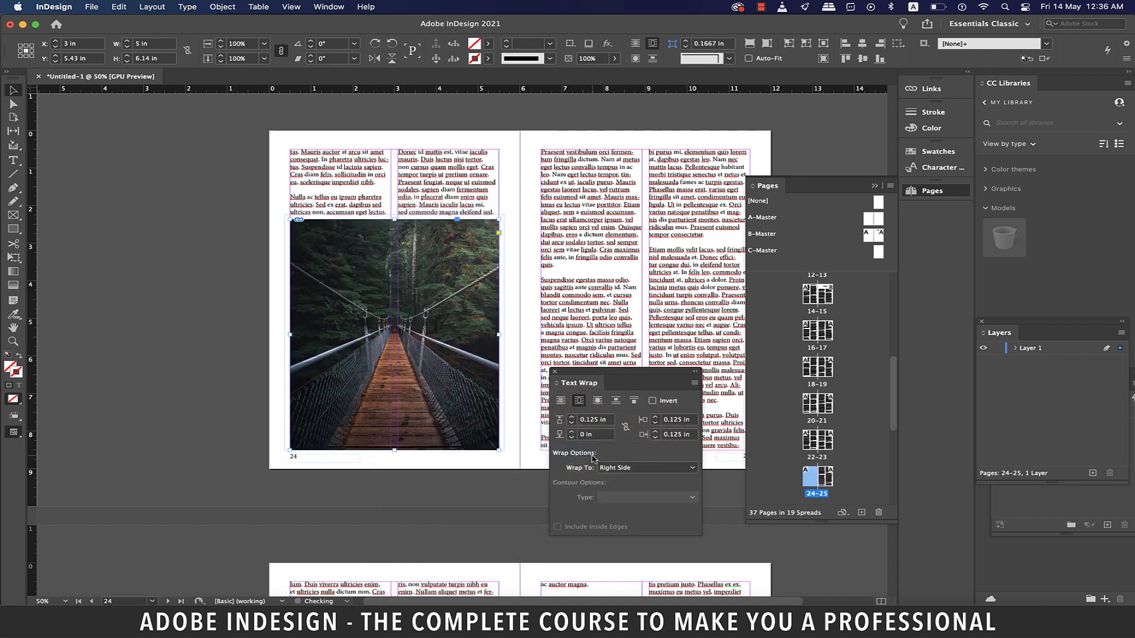
click(145, 339)
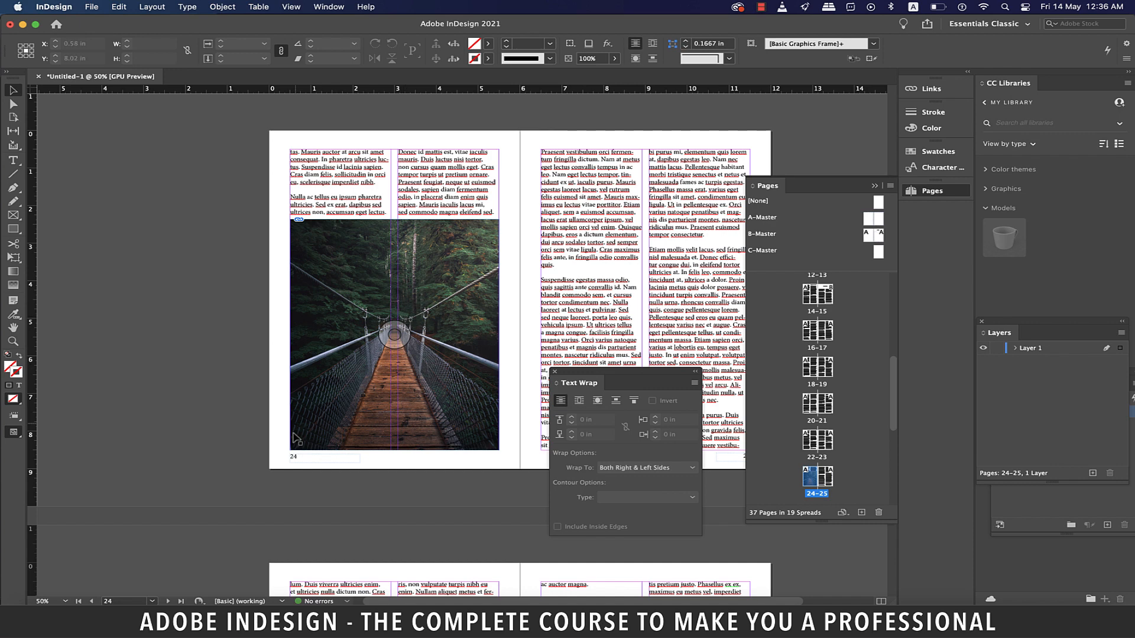
Set the document bleed to 0.125 in on all sides in Document Setup.
scroll(225, 391, right, 1)
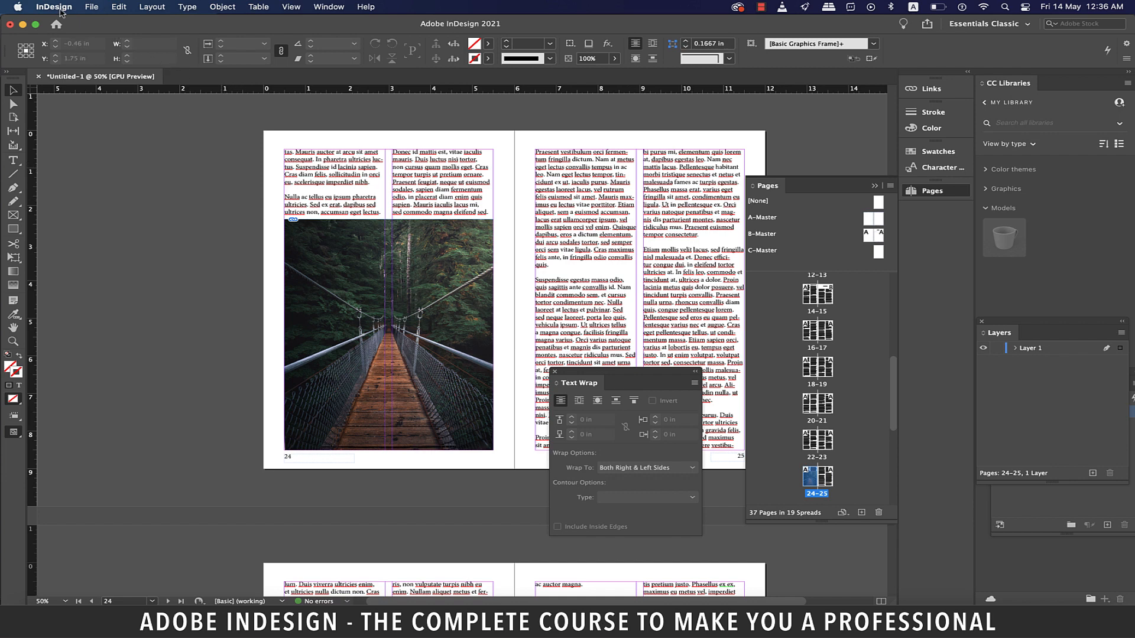
click(93, 9)
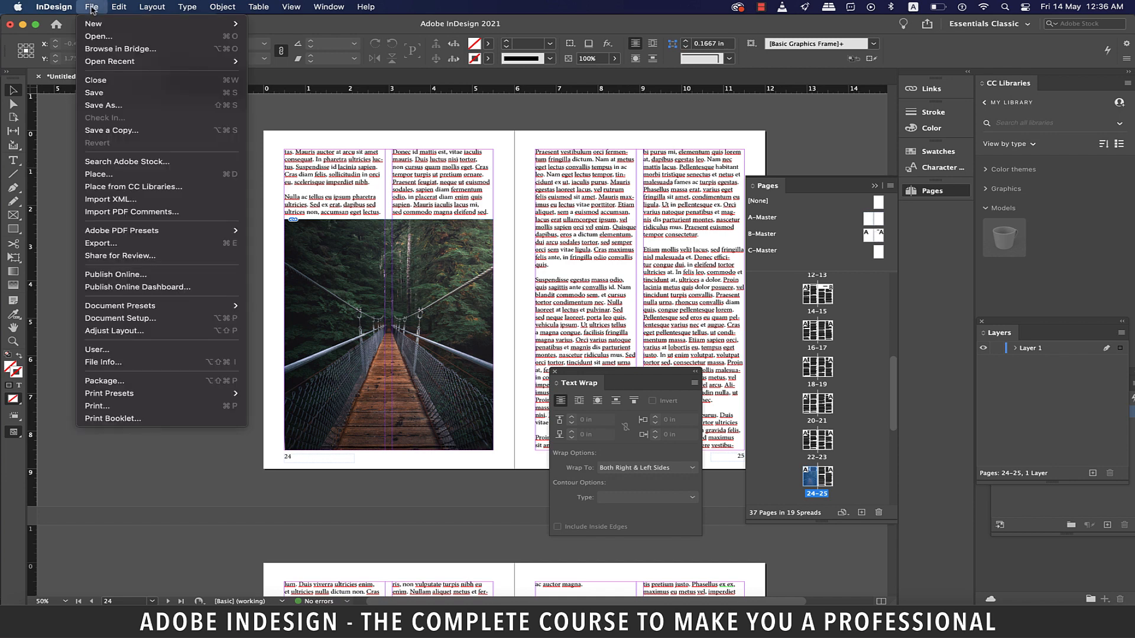
click(153, 318)
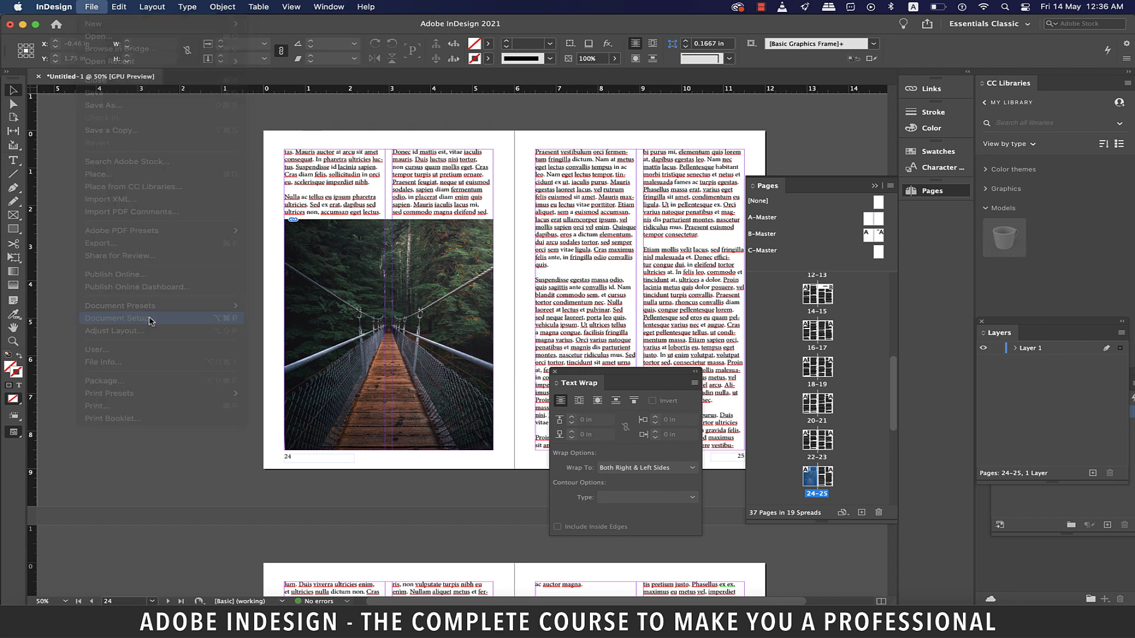
click(500, 382)
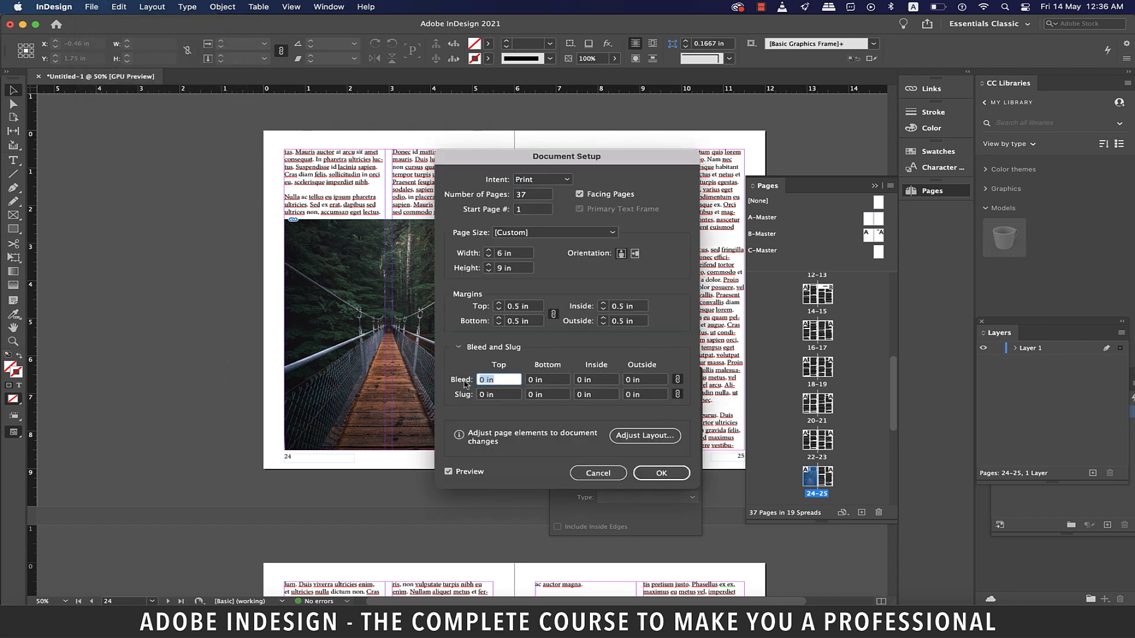
text(.125)
key(Return)
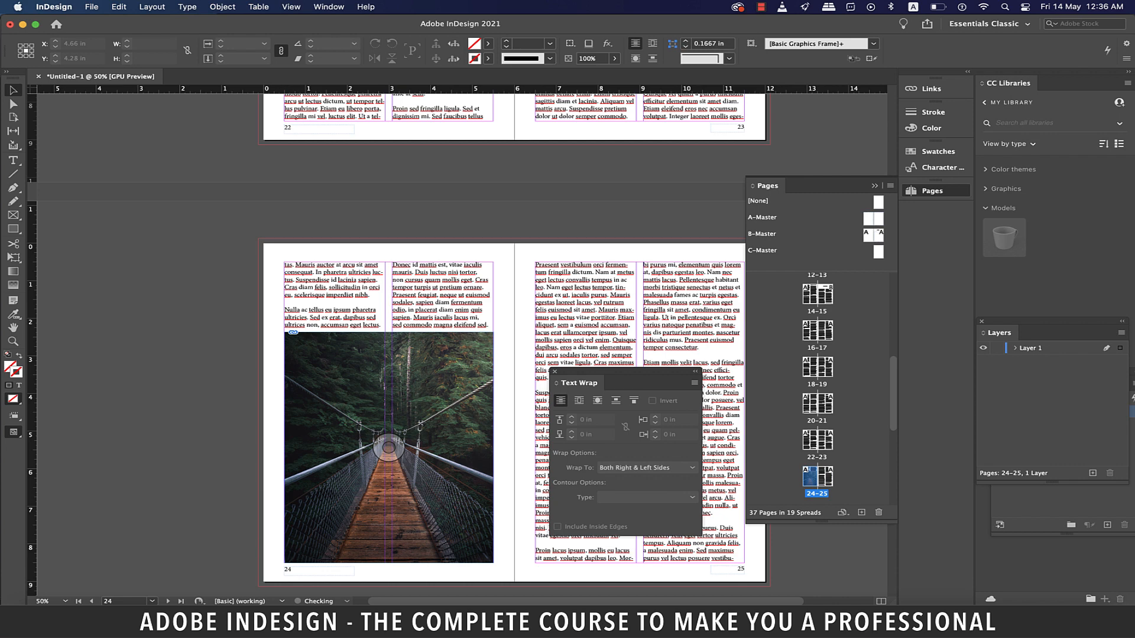
Move the bridge photo to page 24's outer edge and enlarge its frame to 6 x 6.585 in, reaching the bottom bleed.
scroll(275, 360, down, 2)
drag(348, 367, 328, 374)
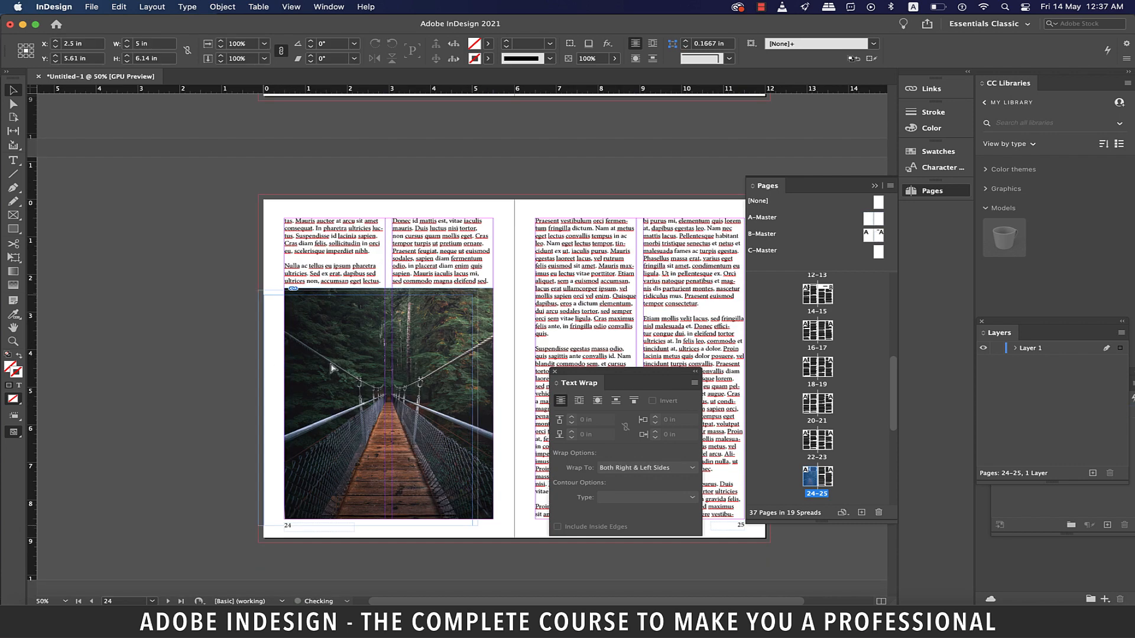
scroll(328, 374, down, 4)
drag(472, 425, 515, 442)
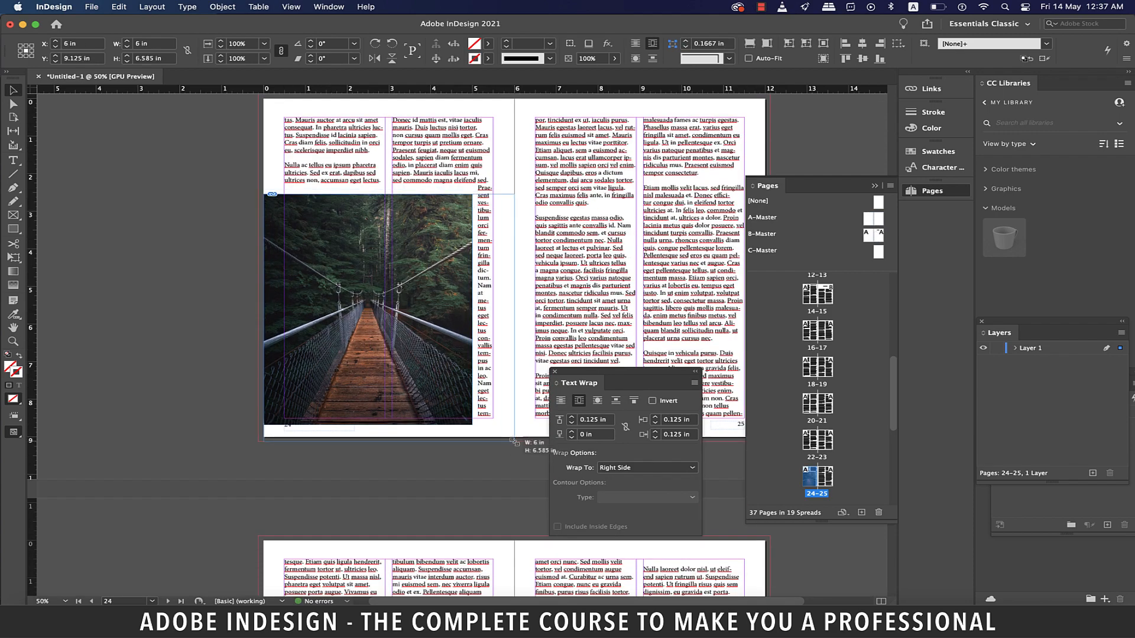
click(384, 319)
right_click(383, 319)
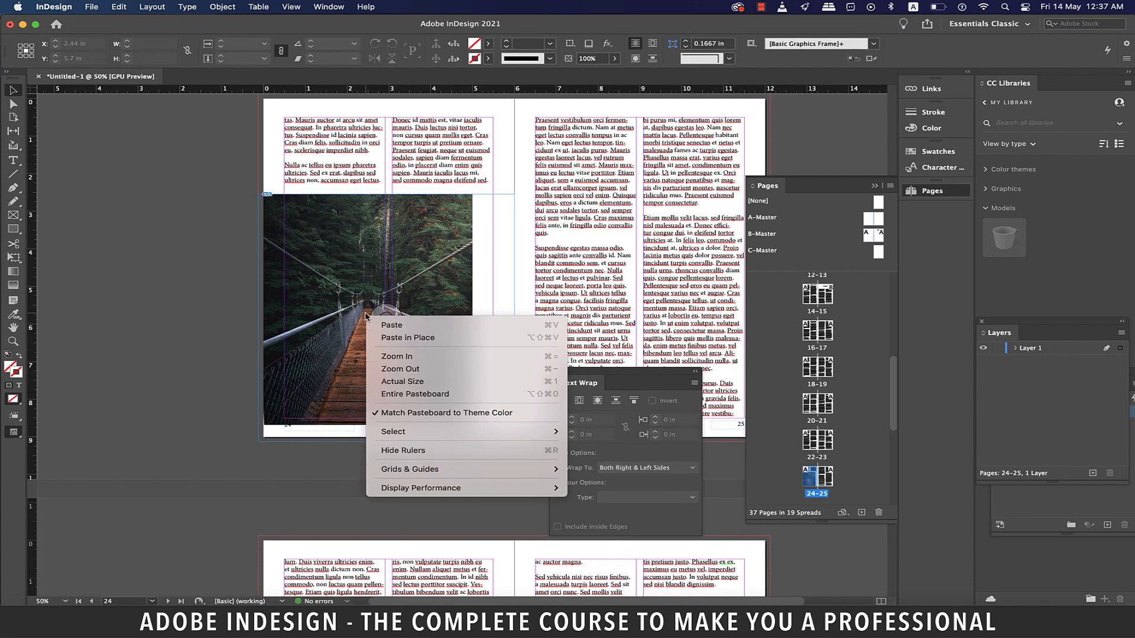
key(Escape)
right_click(383, 319)
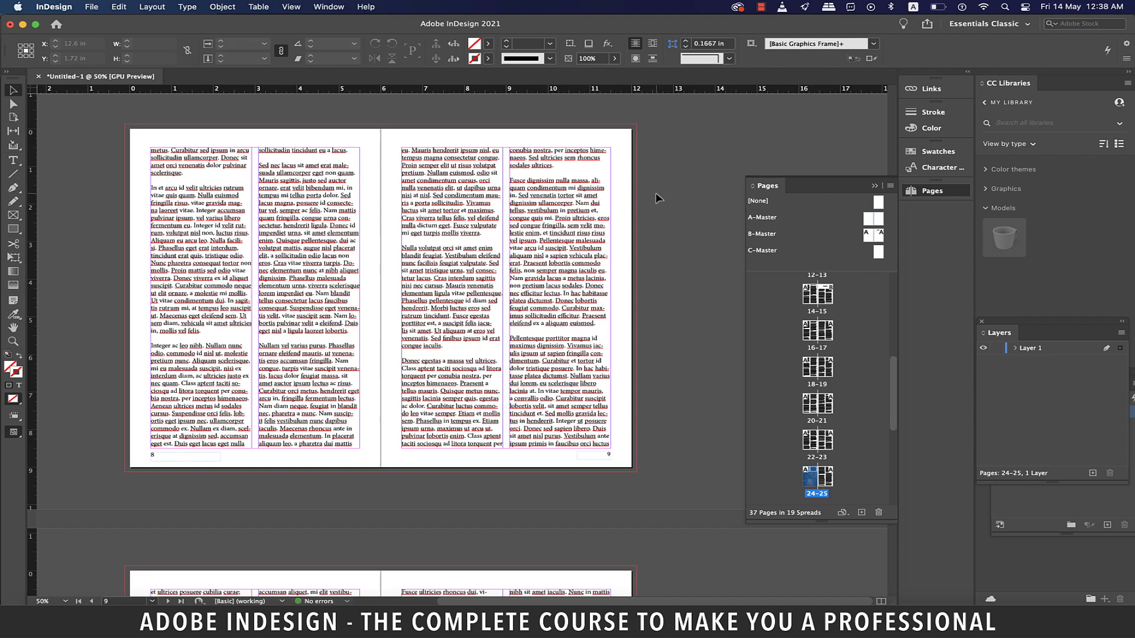
Select the "Chapter 2" heading text on page 15 and show the document's paragraph styles.
scroll(655, 192, down, 3)
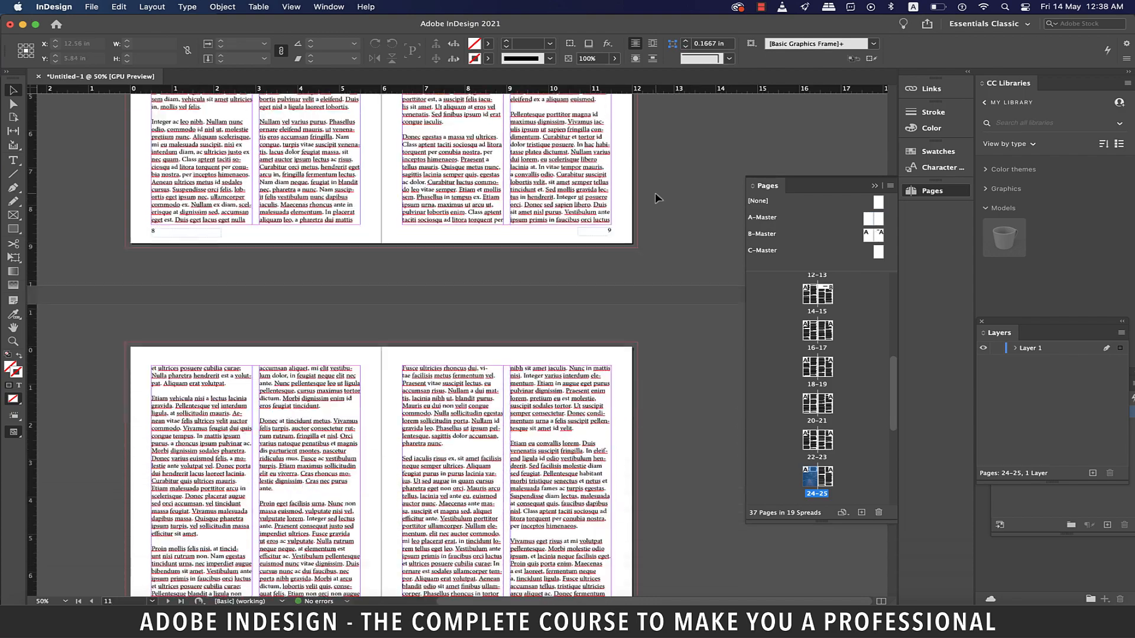
scroll(656, 195, down, 5)
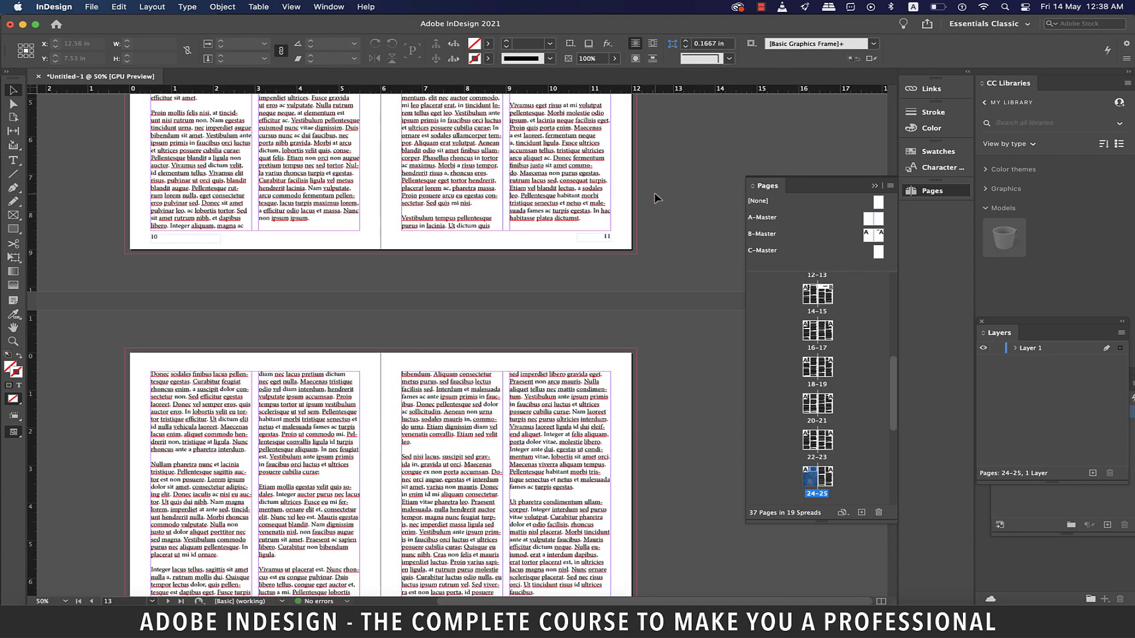
scroll(656, 199, down, 10)
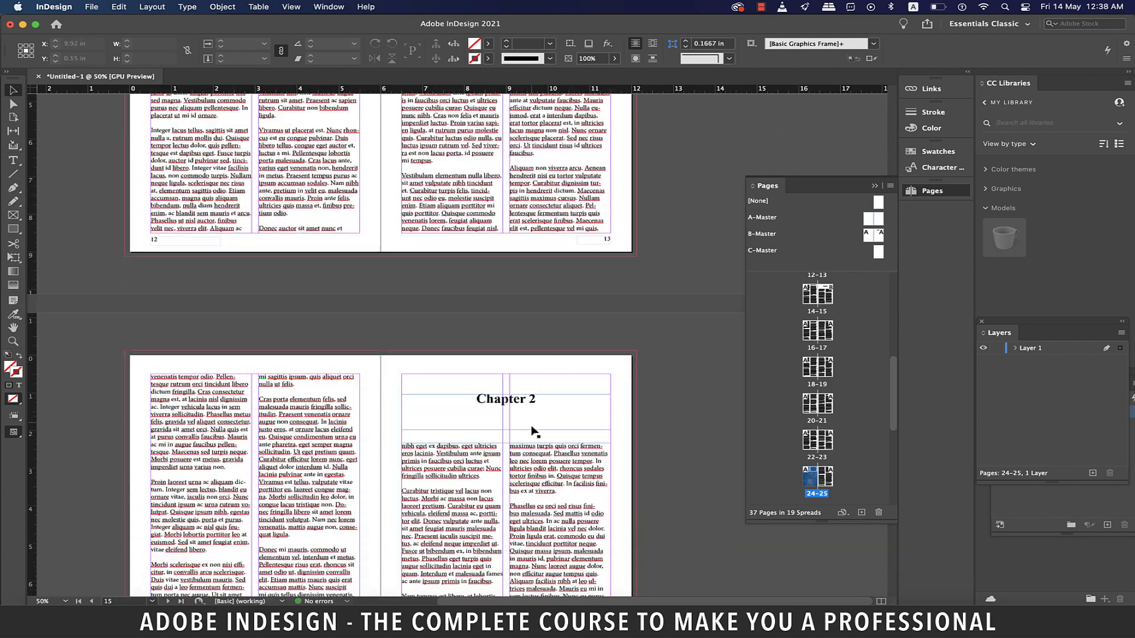
click(515, 402)
double_click(515, 401)
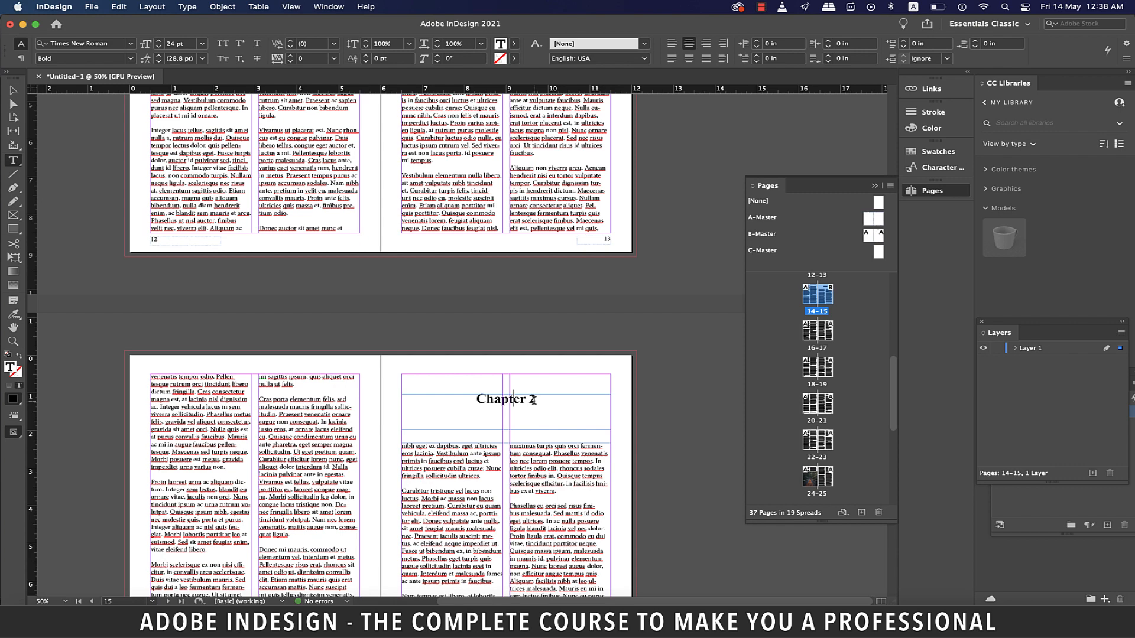
drag(538, 400, 479, 401)
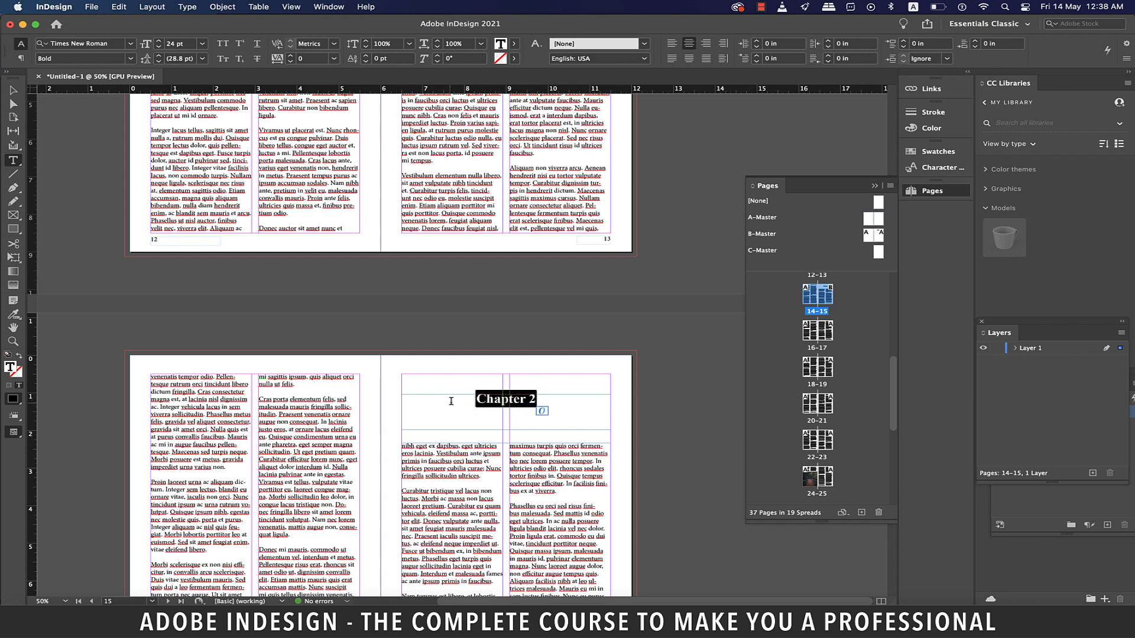
click(327, 7)
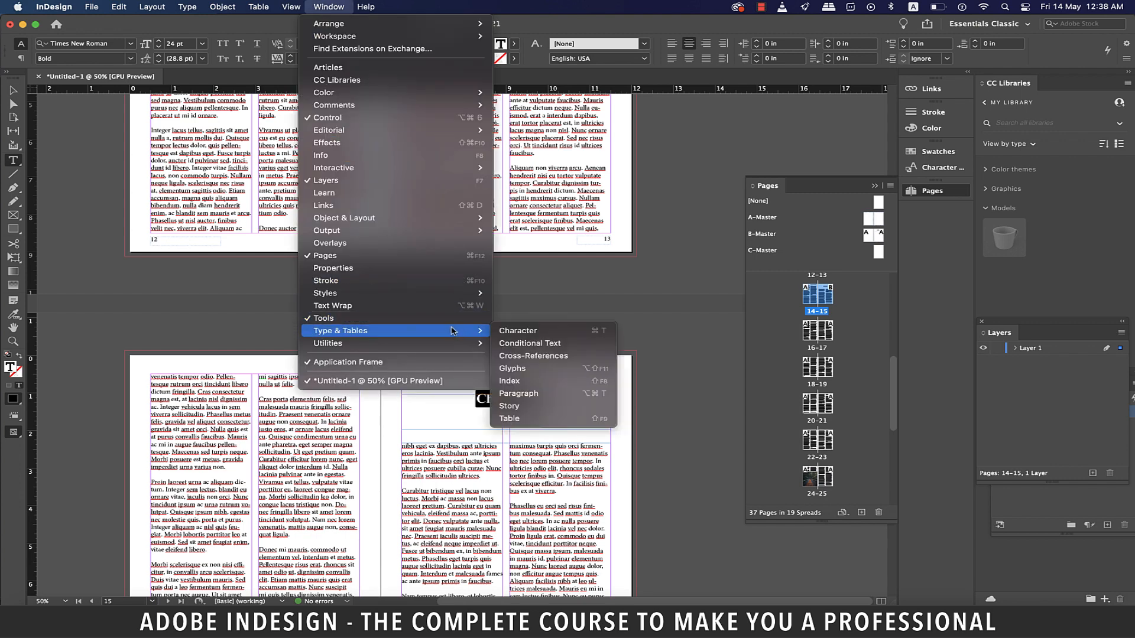
mouse_move(444, 294)
click(545, 332)
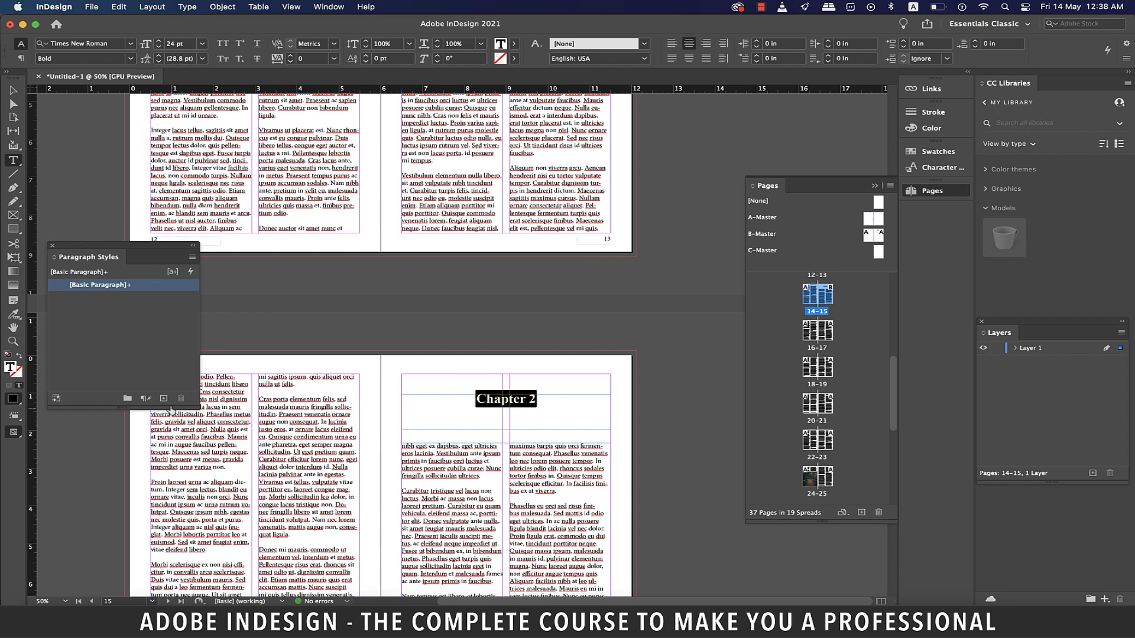
Create a paragraph style from the selected chapter heading and name it "heading".
click(164, 398)
click(104, 299)
click(104, 298)
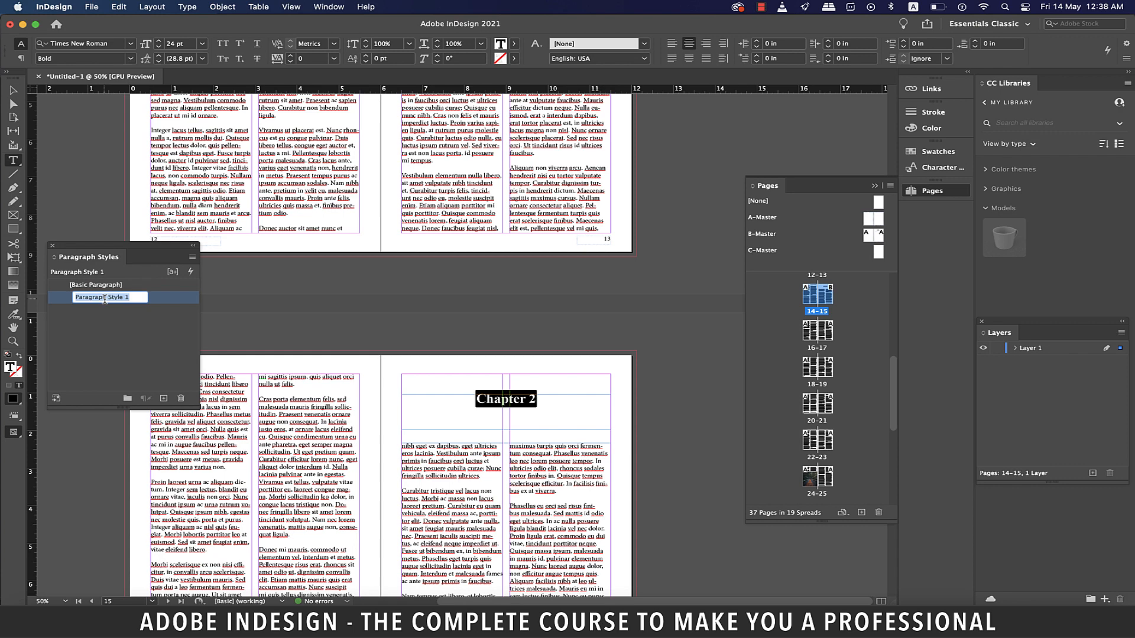
text(heading)
key(Return)
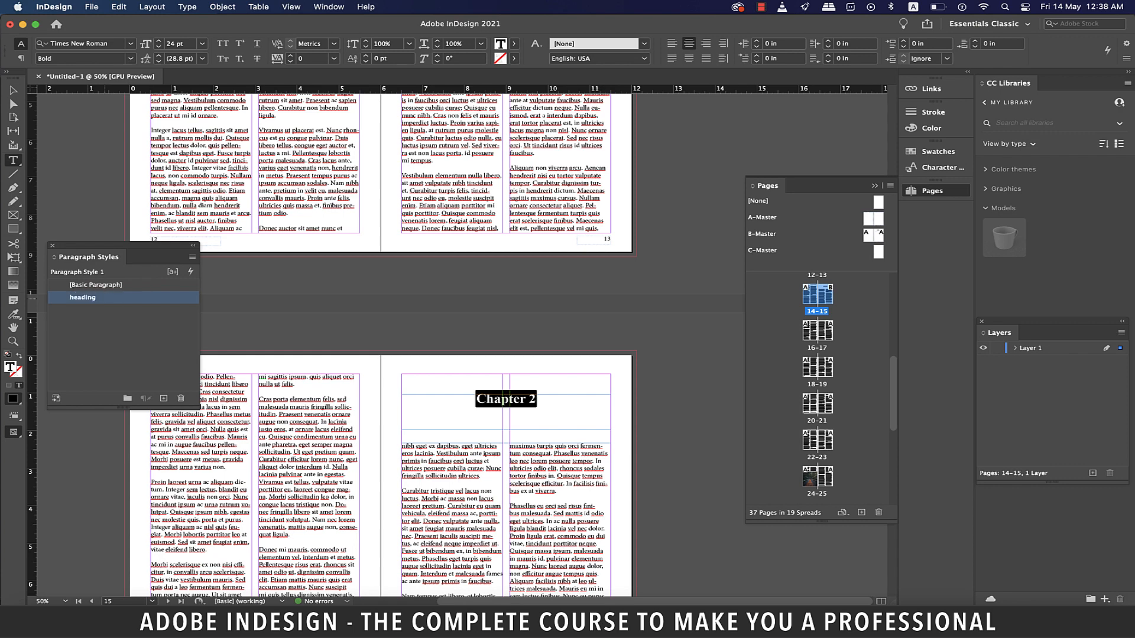
Set the heading paragraph style's font family to Futura and turn on underline.
double_click(62, 299)
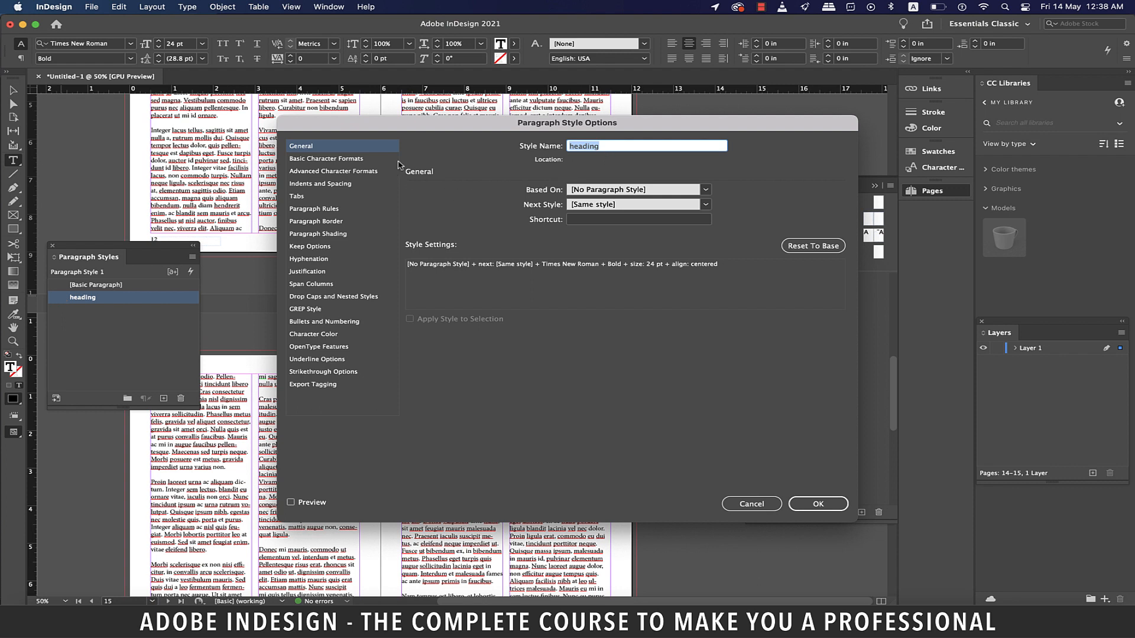
click(323, 172)
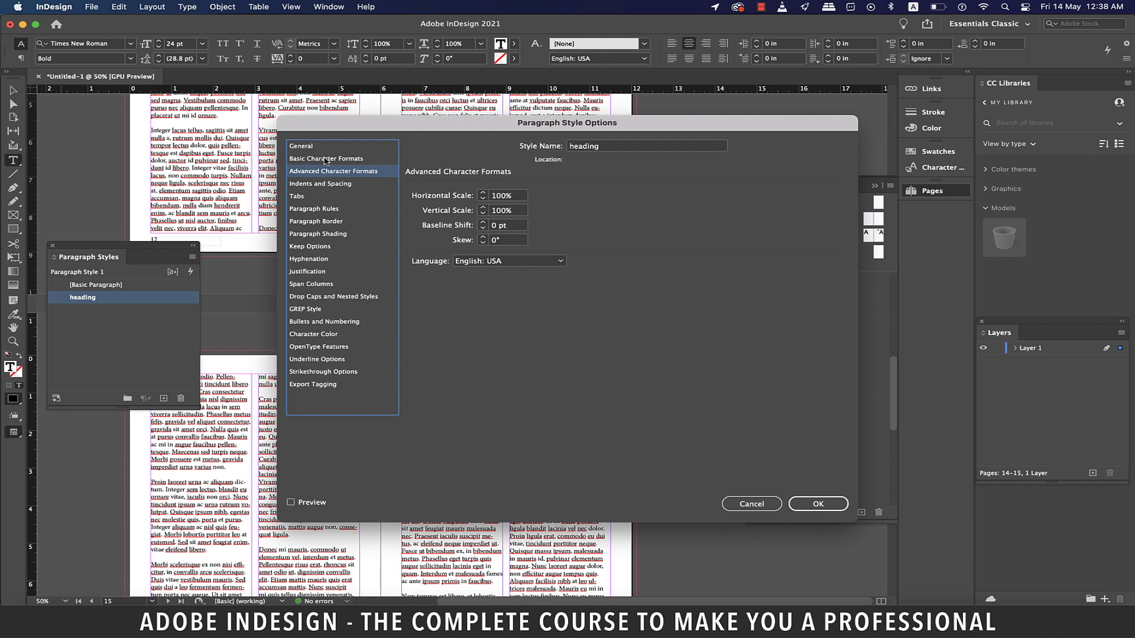
click(326, 160)
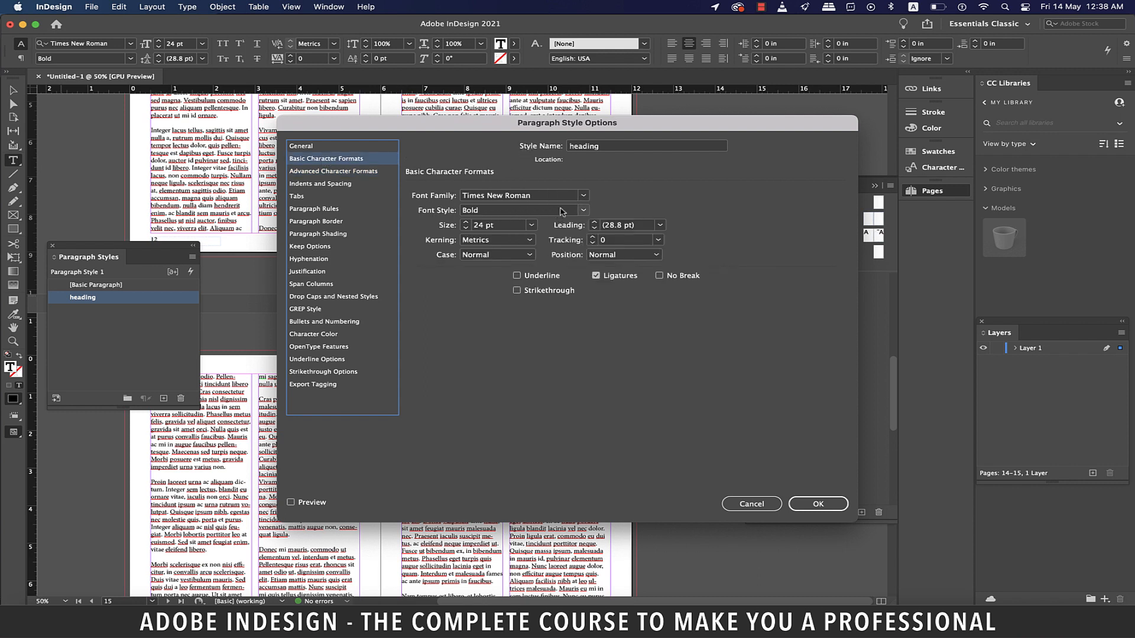
click(440, 201)
text(Futura)
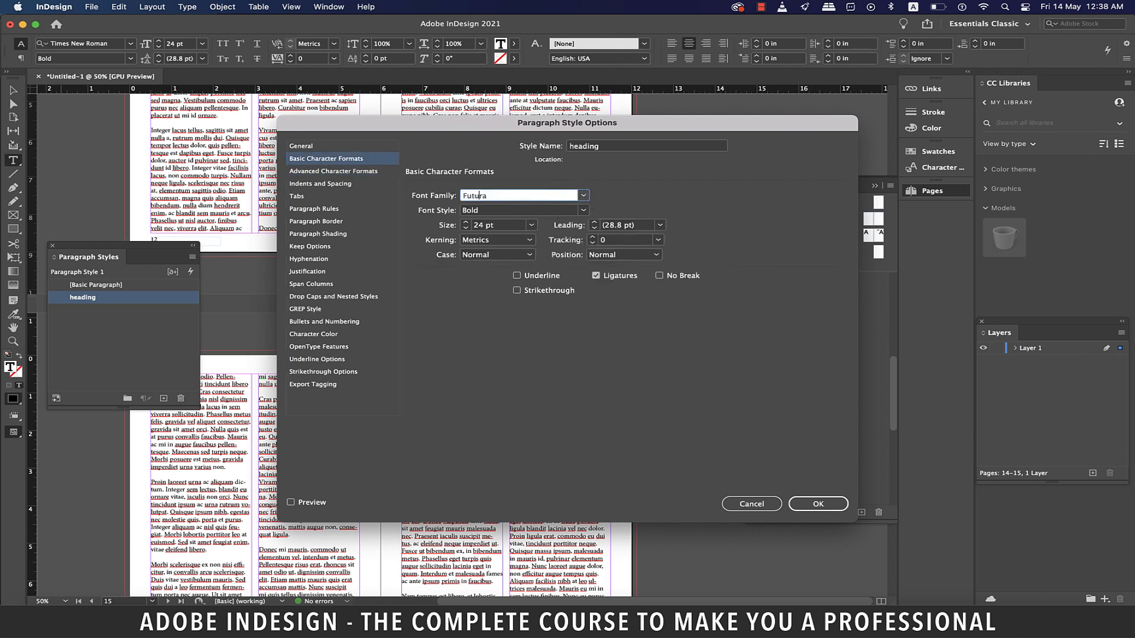
click(518, 275)
click(301, 146)
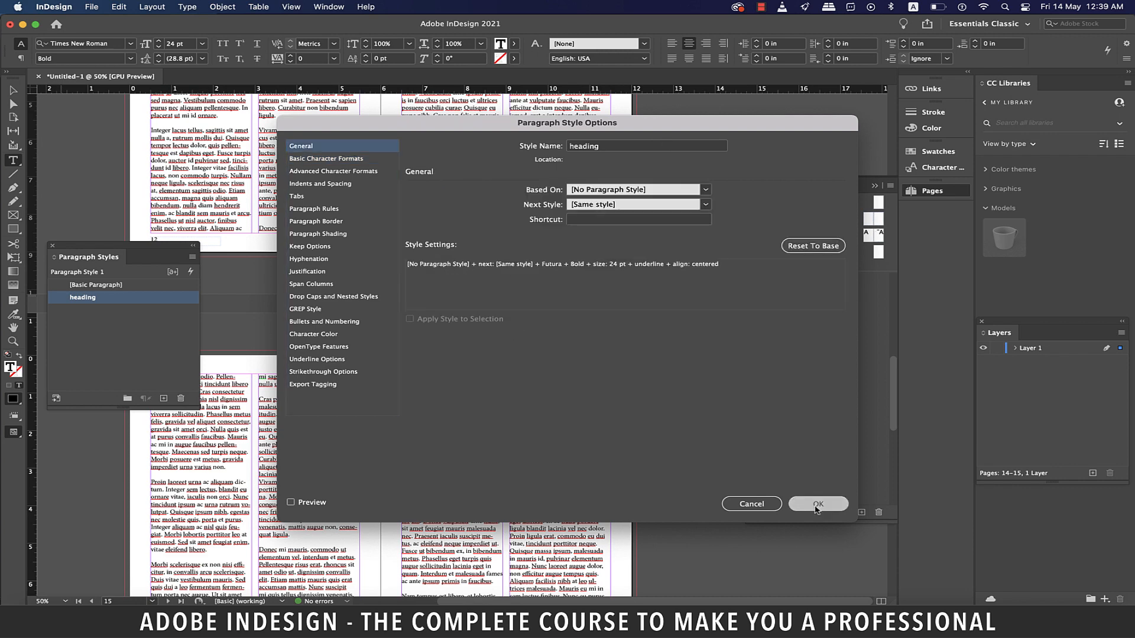
click(818, 503)
click(524, 402)
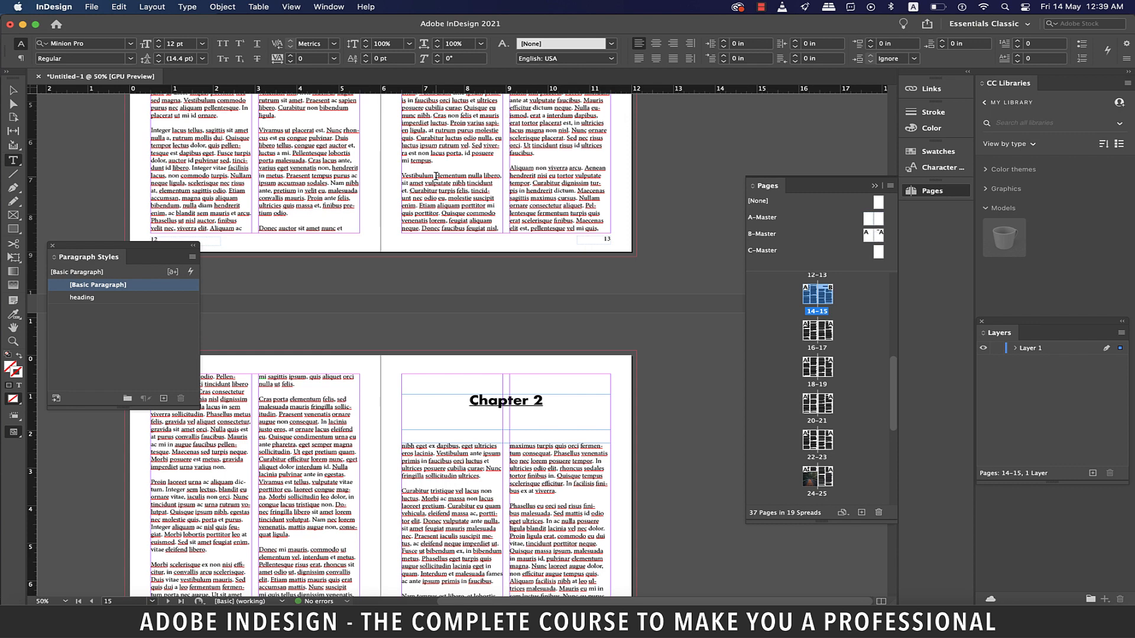
Create a paragraph style named "text" from a passage of body text on page 13.
drag(436, 175, 497, 214)
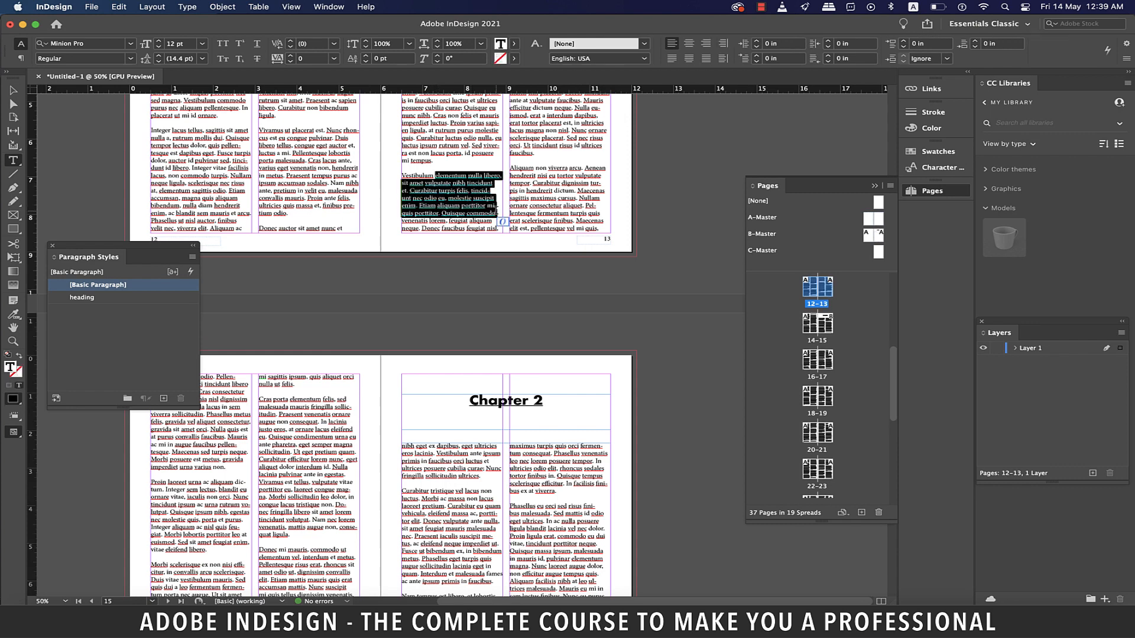
click(164, 398)
double_click(106, 300)
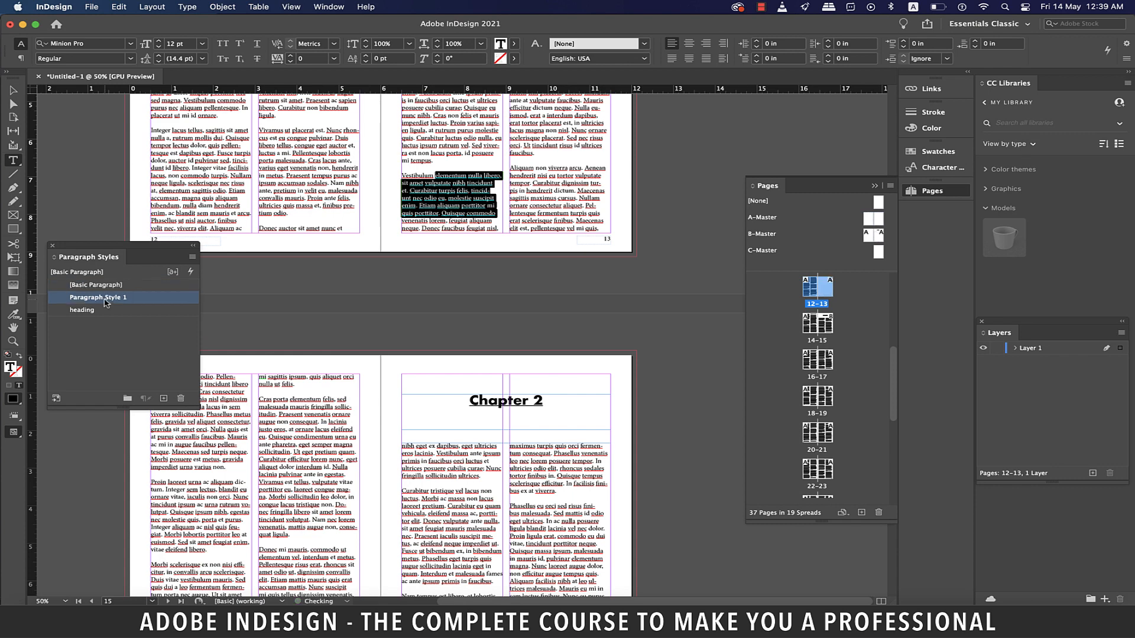
text(text)
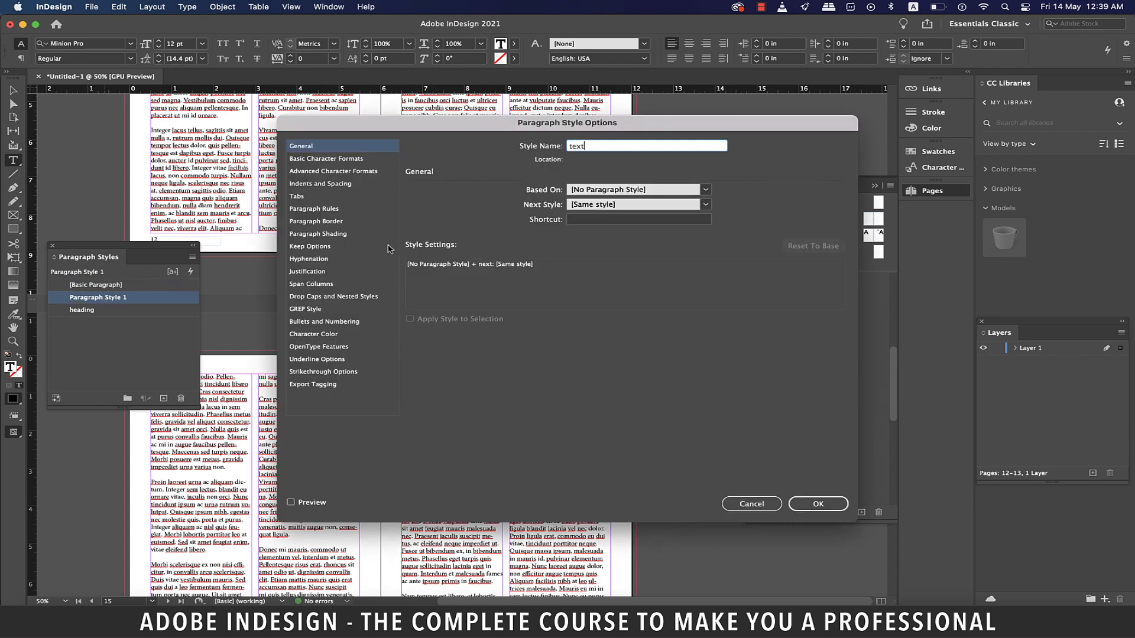
Set the text paragraph style's font family to Arial.
click(330, 160)
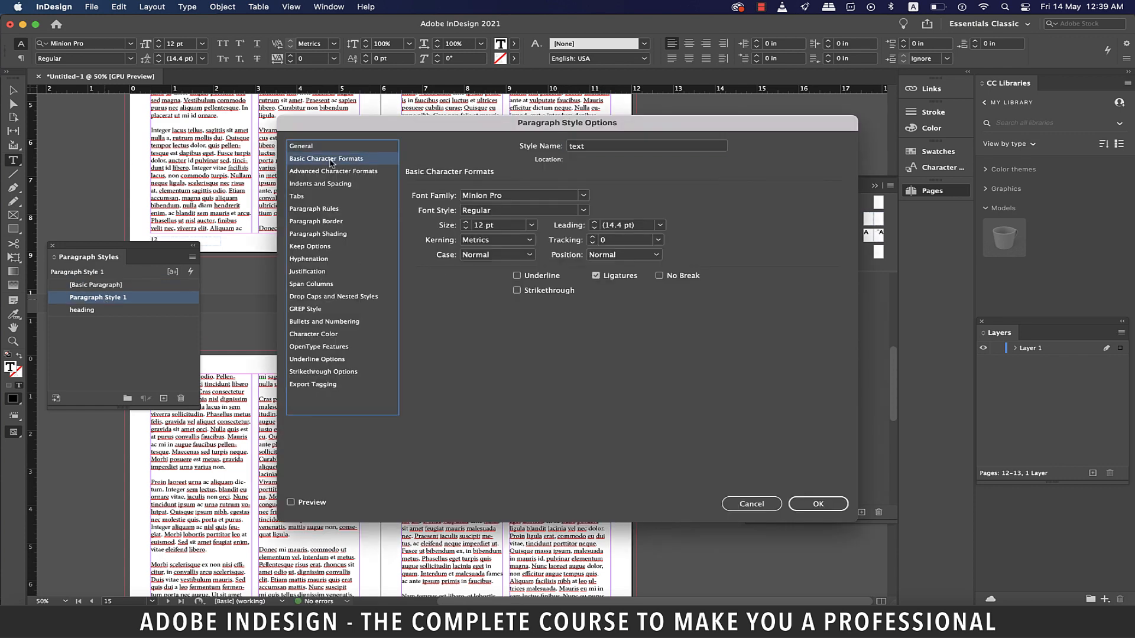
triple_click(533, 199)
text(Arial)
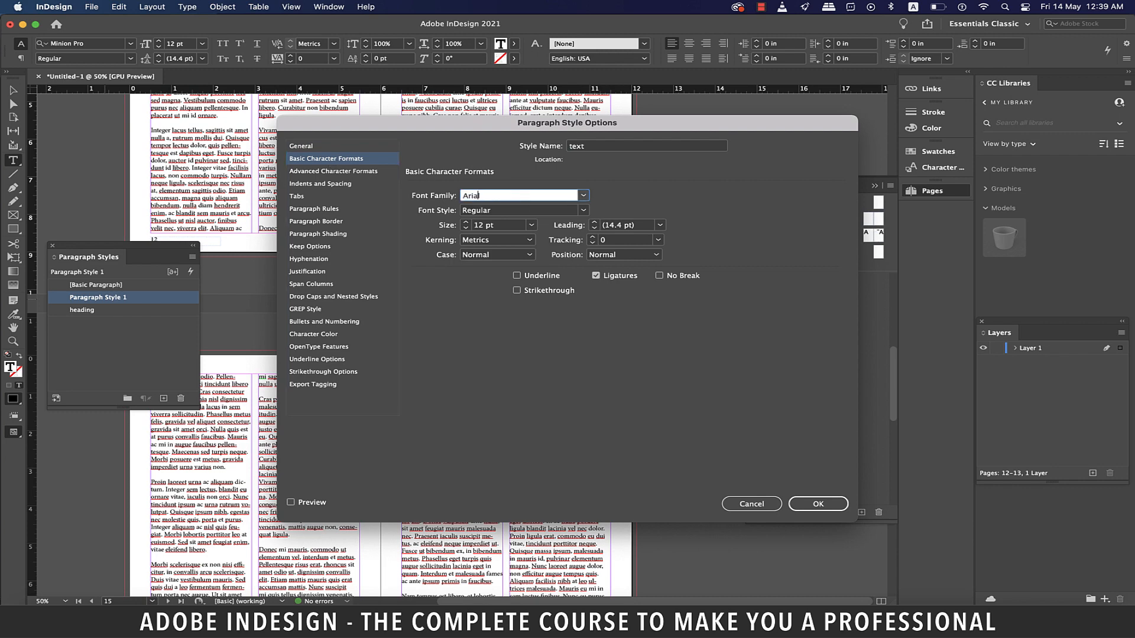